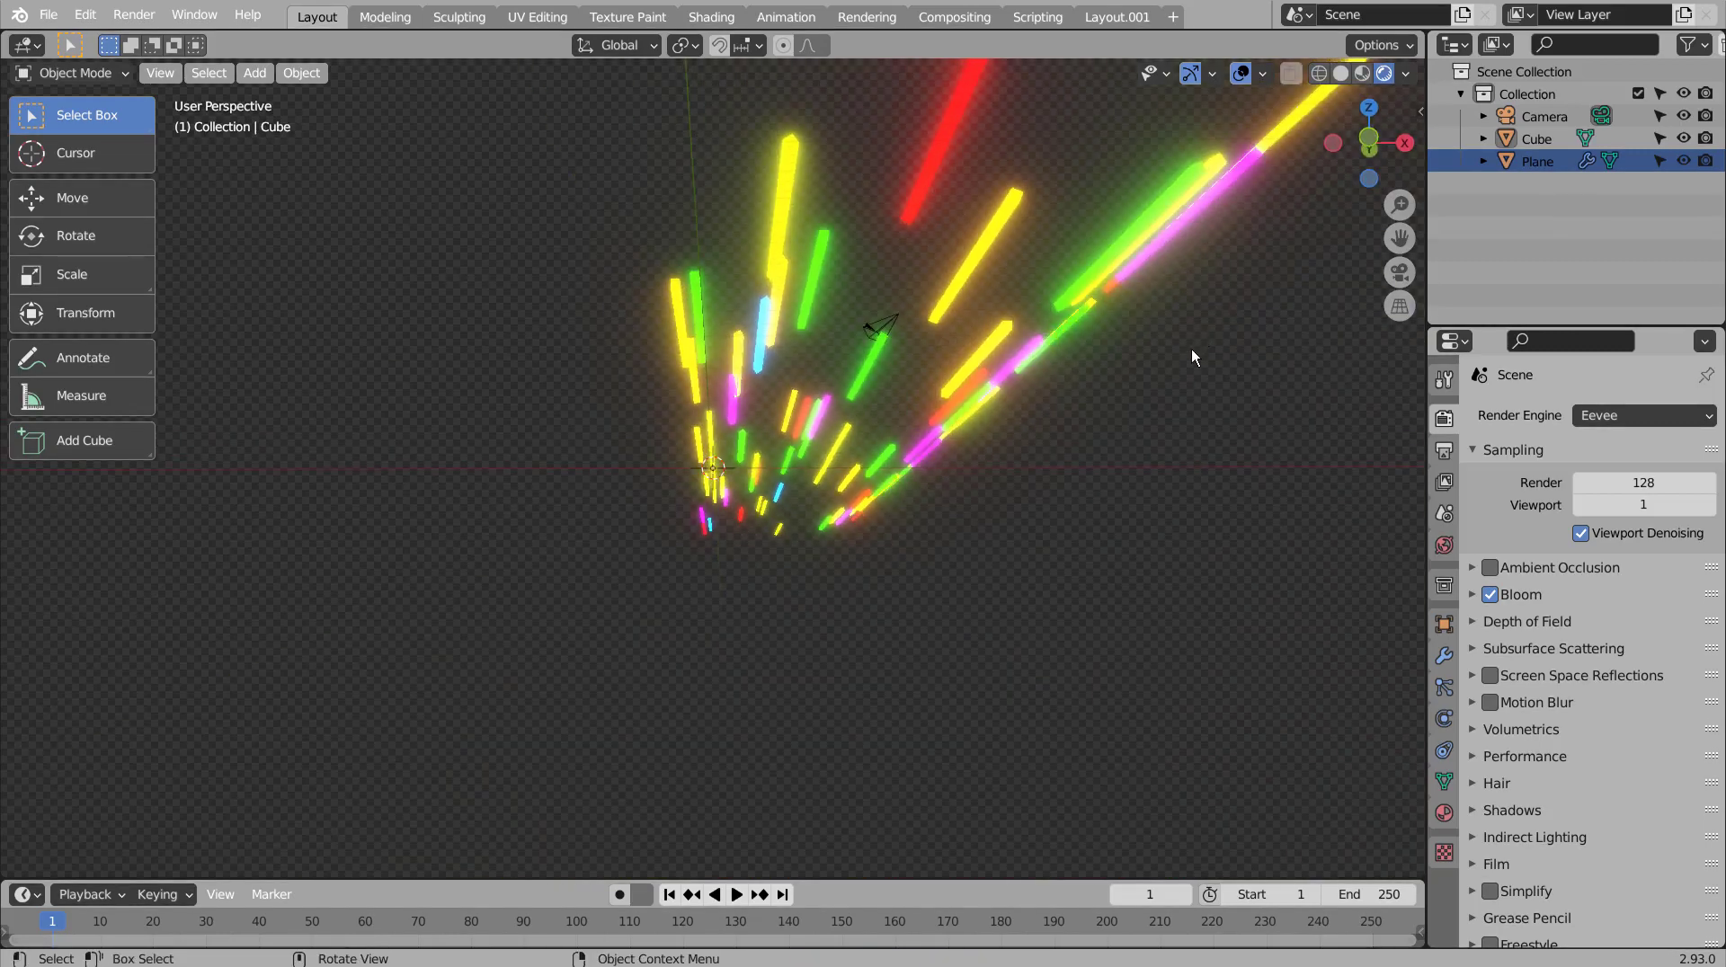
{"action": "middle_click_drag", "start_coordinate": [1135, 483], "coordinate": [541, 586]}
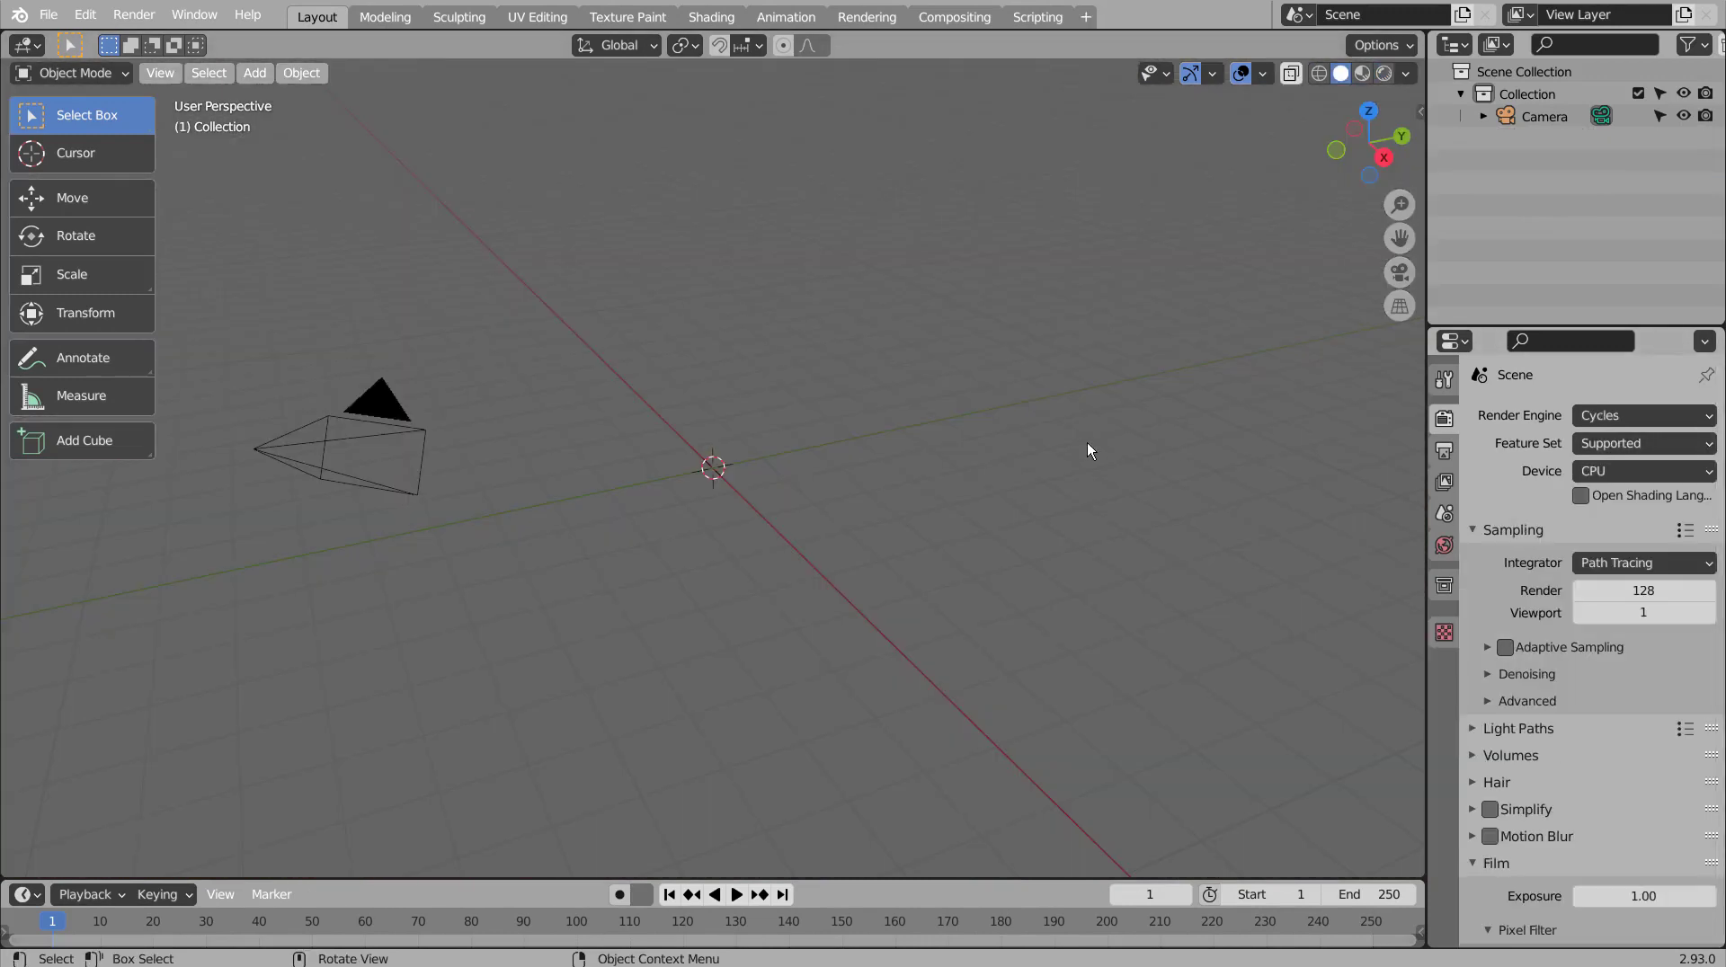
{"action": "key", "text": "n"}
{"action": "left_click", "coordinate": [1413, 266]}
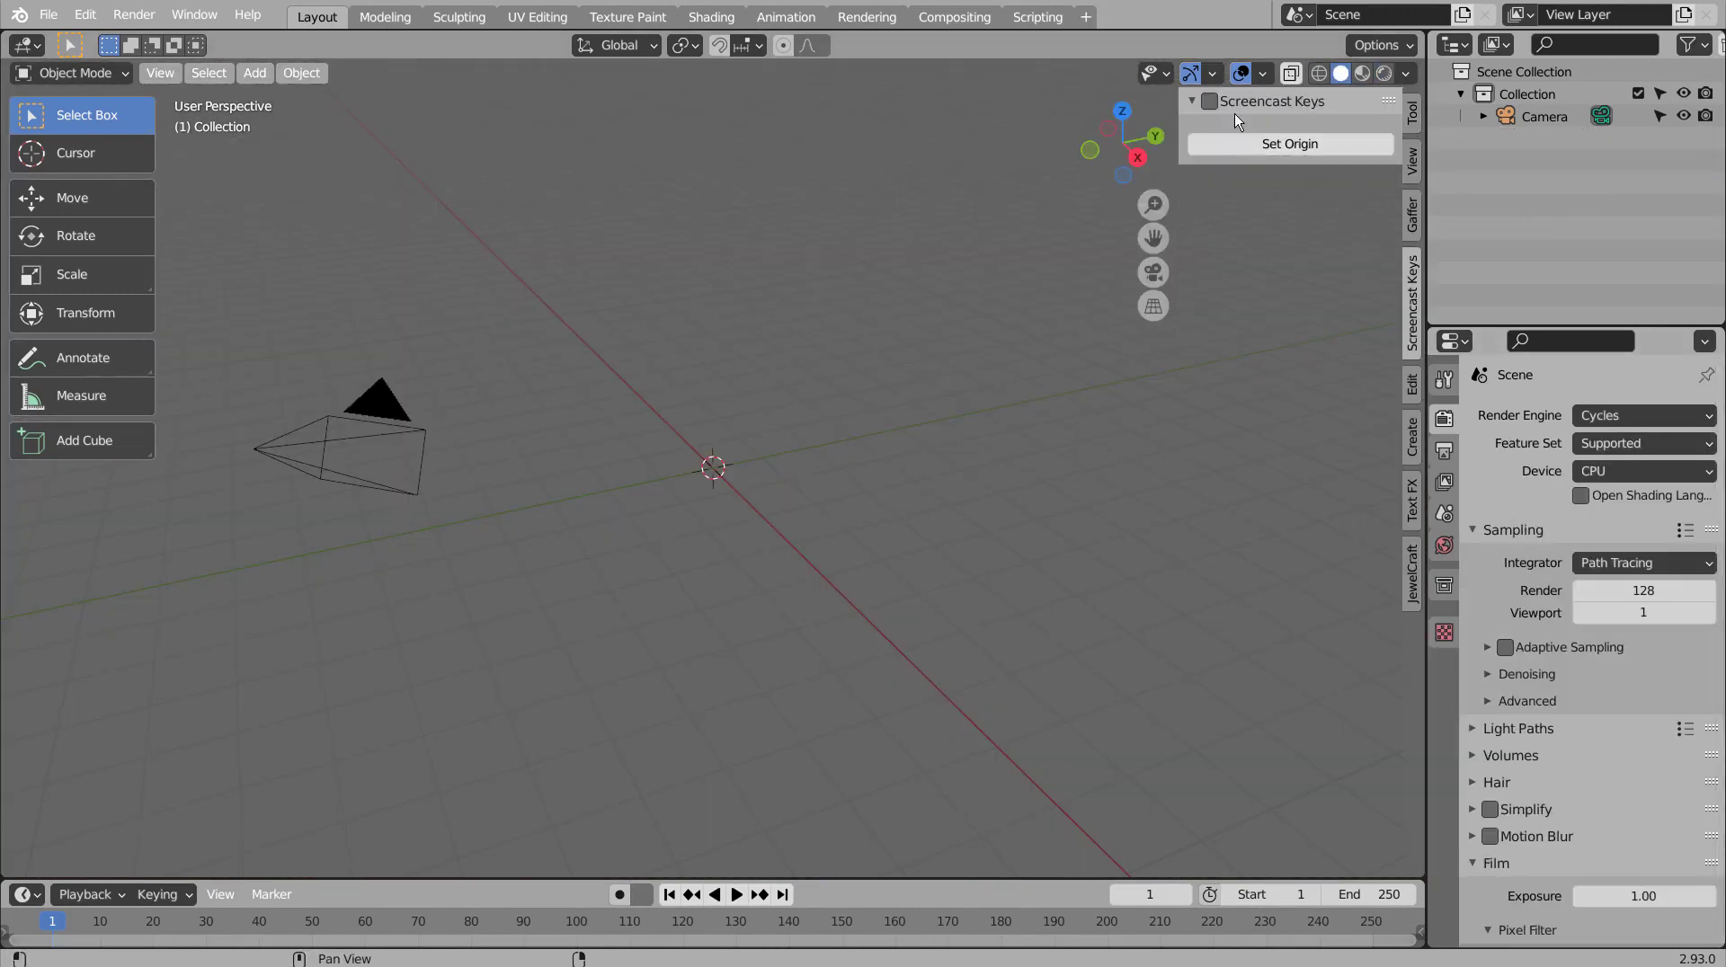
{"action": "left_click", "coordinate": [1207, 101]}
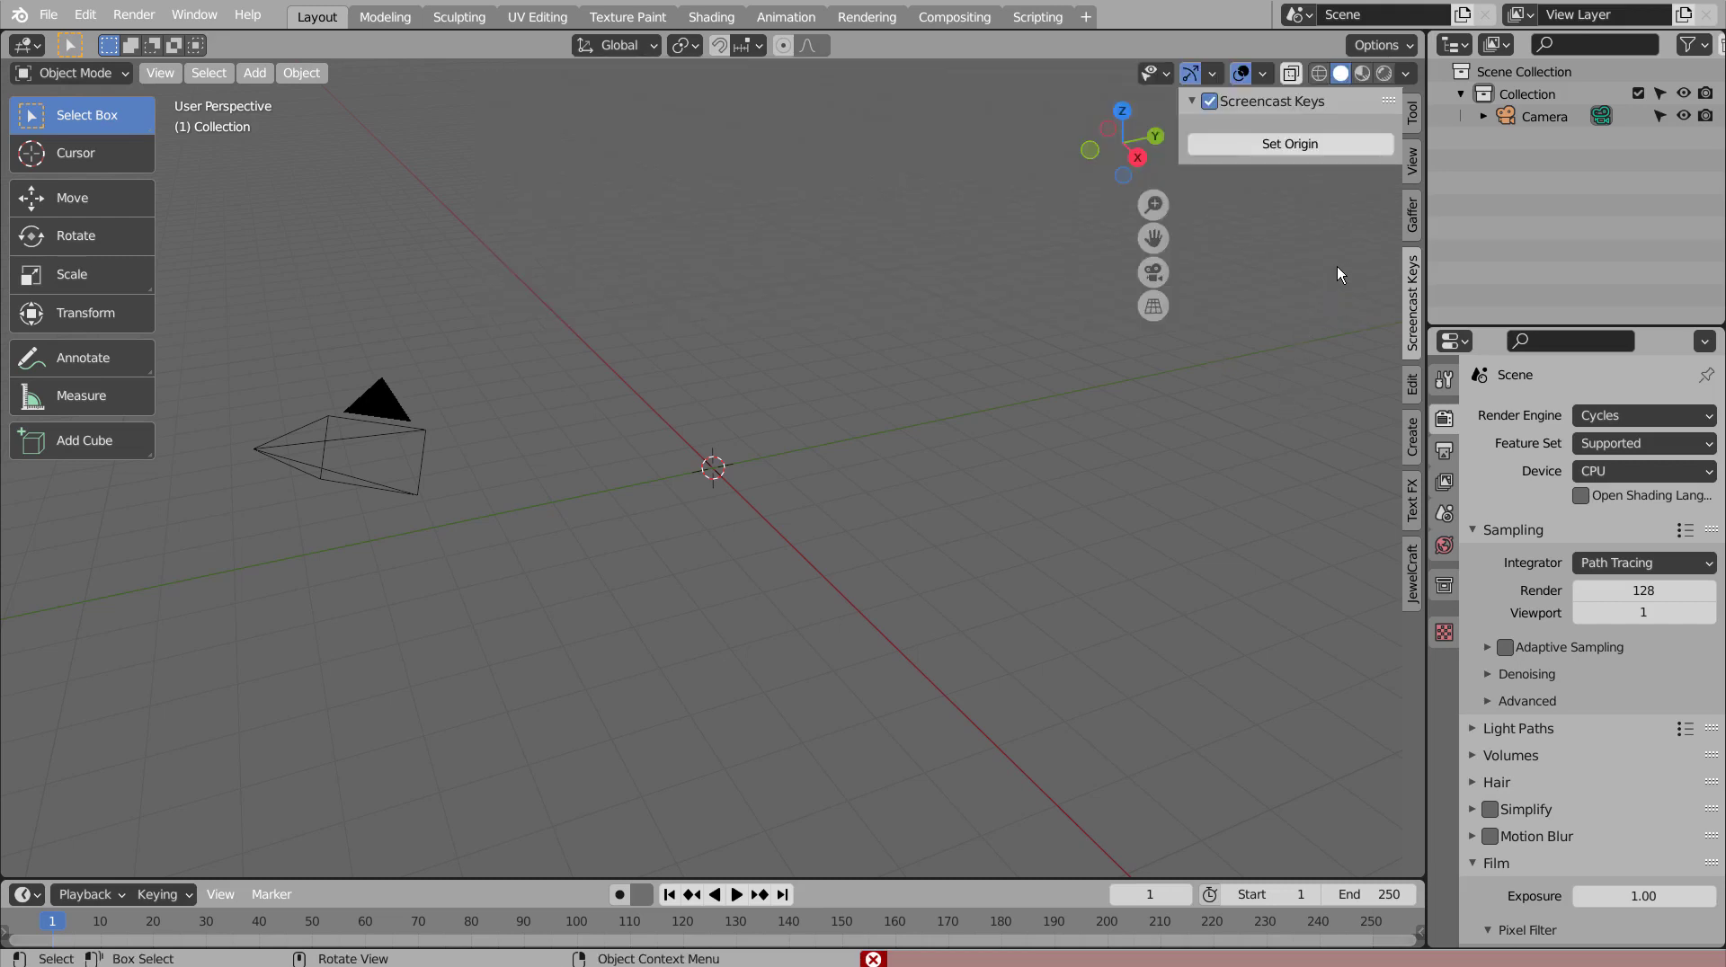
{"action": "left_click", "coordinate": [1209, 102]}
{"action": "left_click", "coordinate": [1412, 113]}
{"action": "key", "text": "n"}
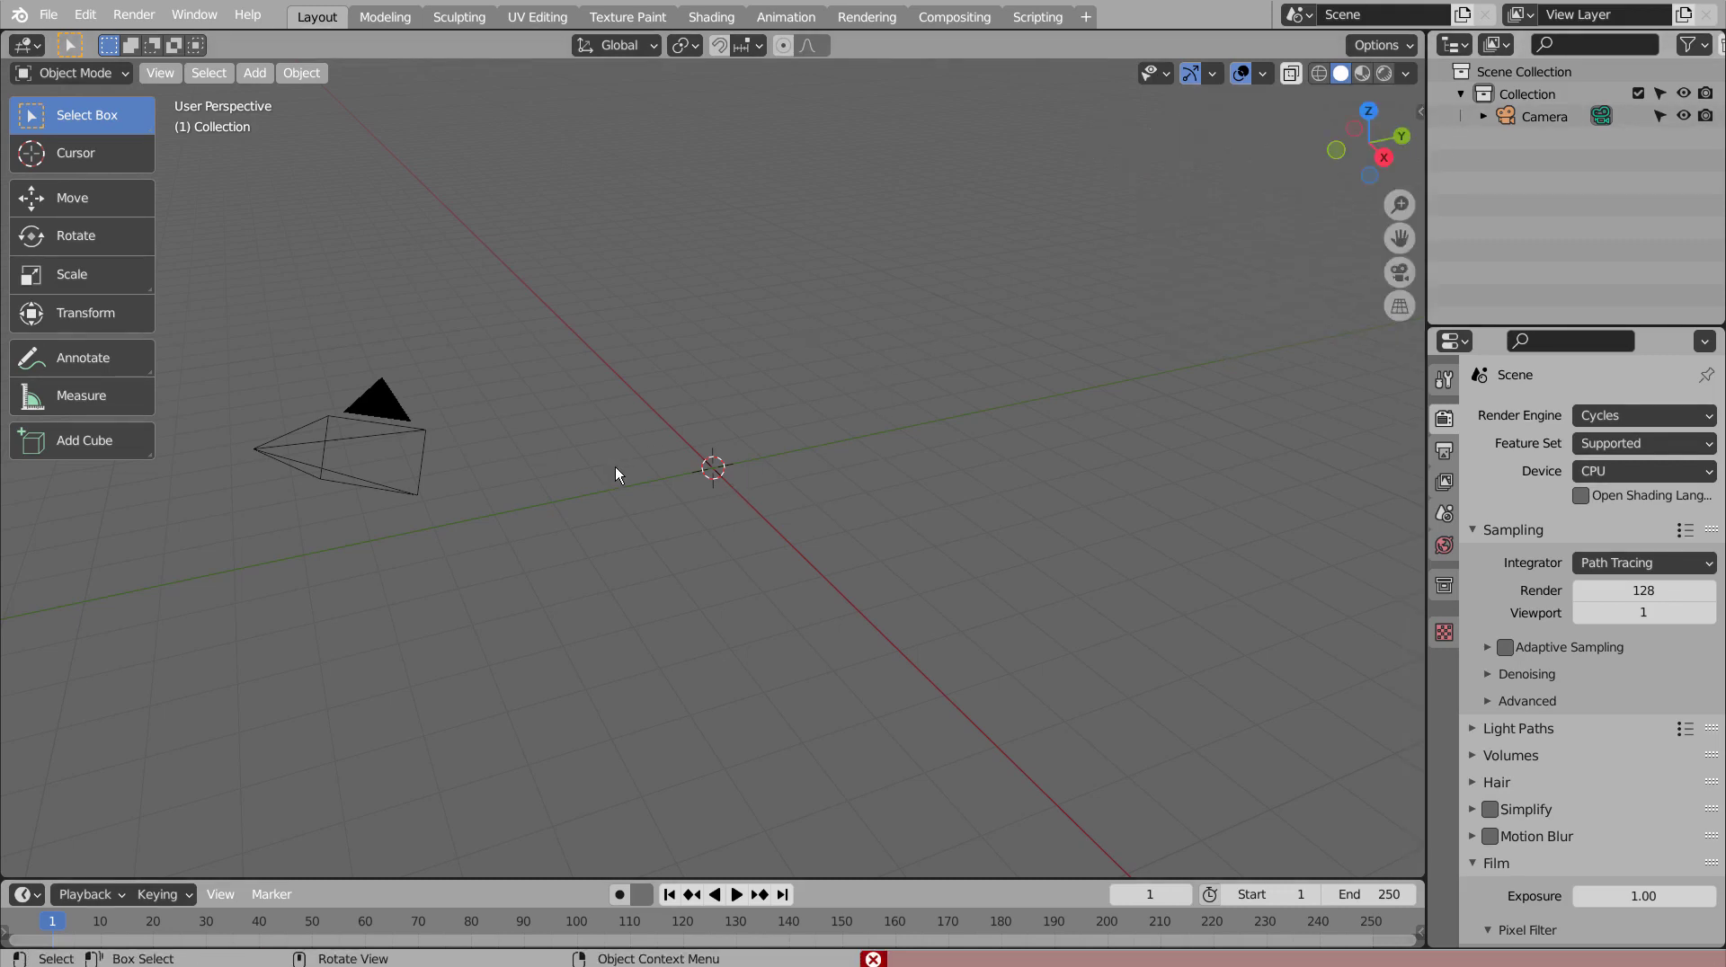
Step: Add a plane mesh at the origin and enter Edit Mode on it
{"action": "key", "text": "shift+a"}
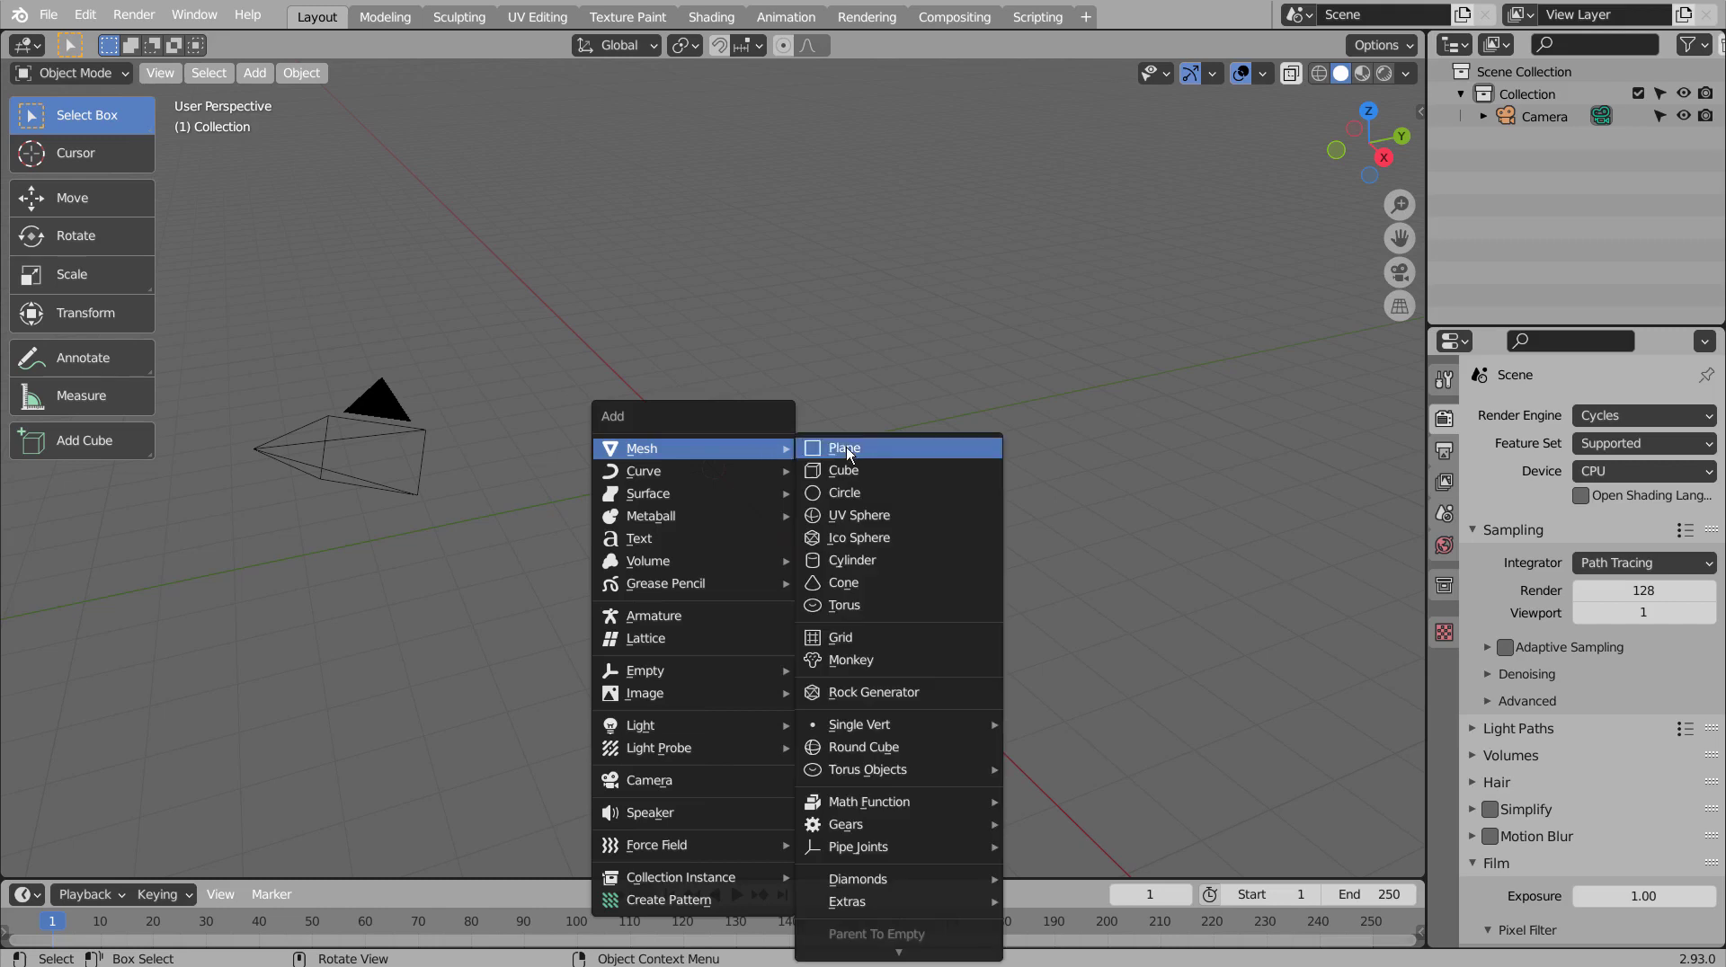
{"action": "left_click", "coordinate": [813, 451]}
{"action": "key", "text": "Tab"}
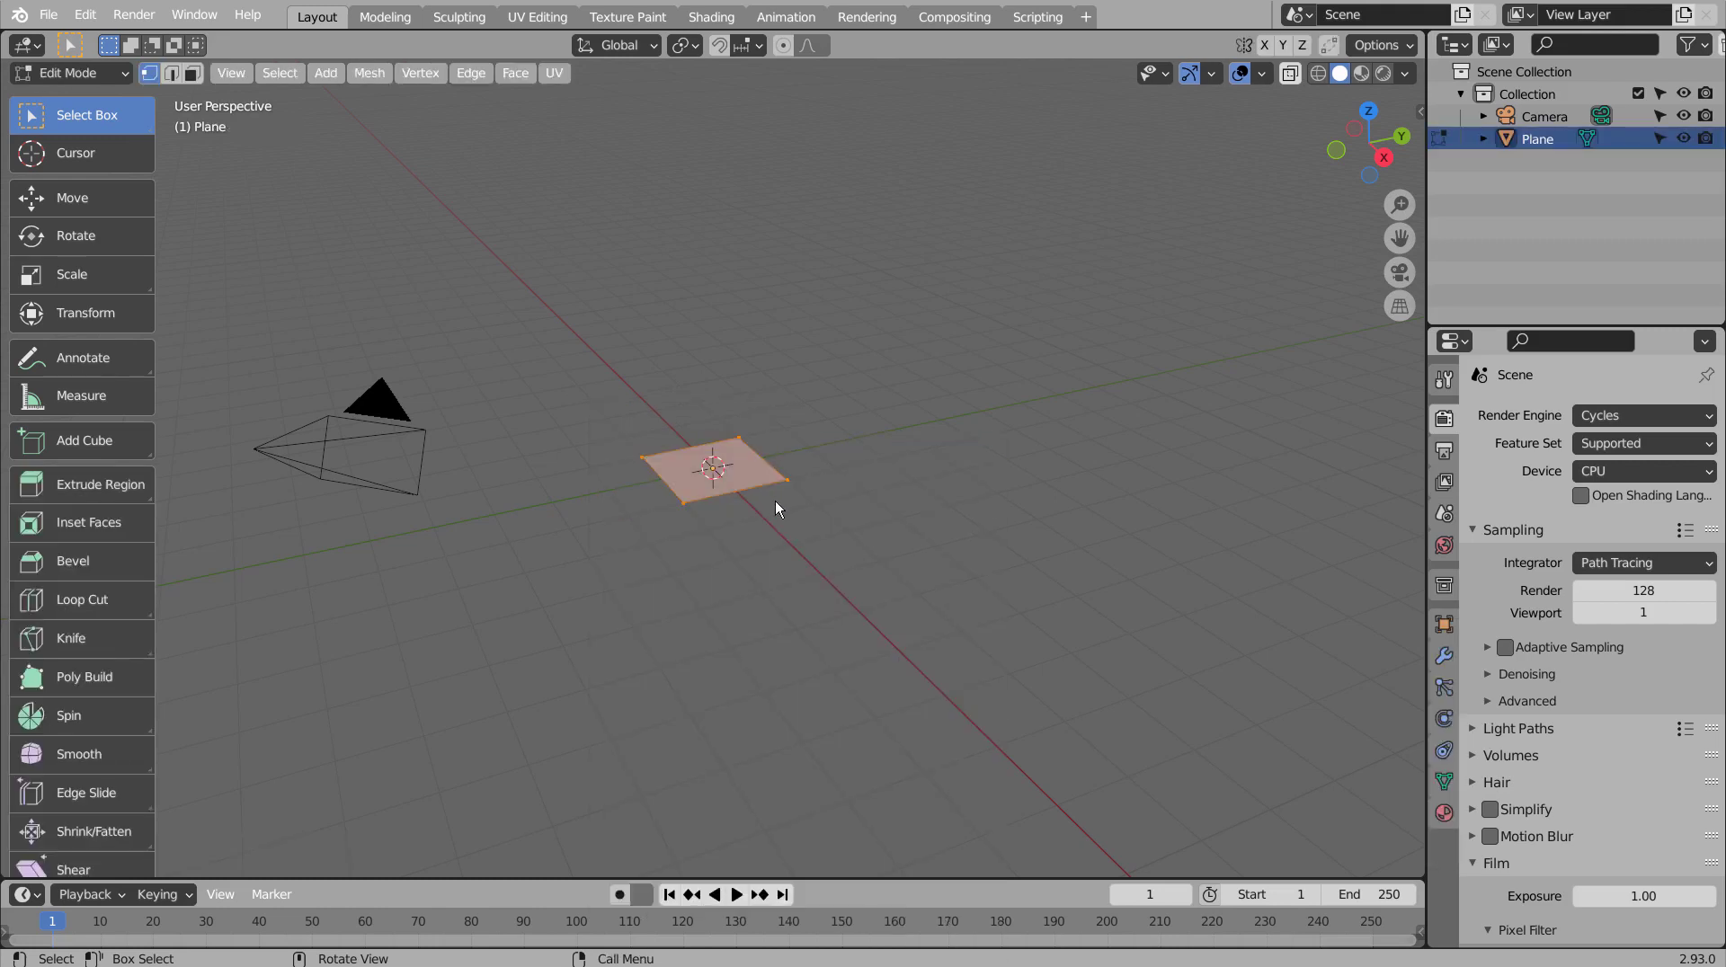
Step: Extrude the plane's +X edge three times in the front view, up, down and up again, to form a zigzag strip
{"action": "key", "text": "2"}
{"action": "left_click", "coordinate": [891, 597]}
{"action": "key", "text": "KP_3"}
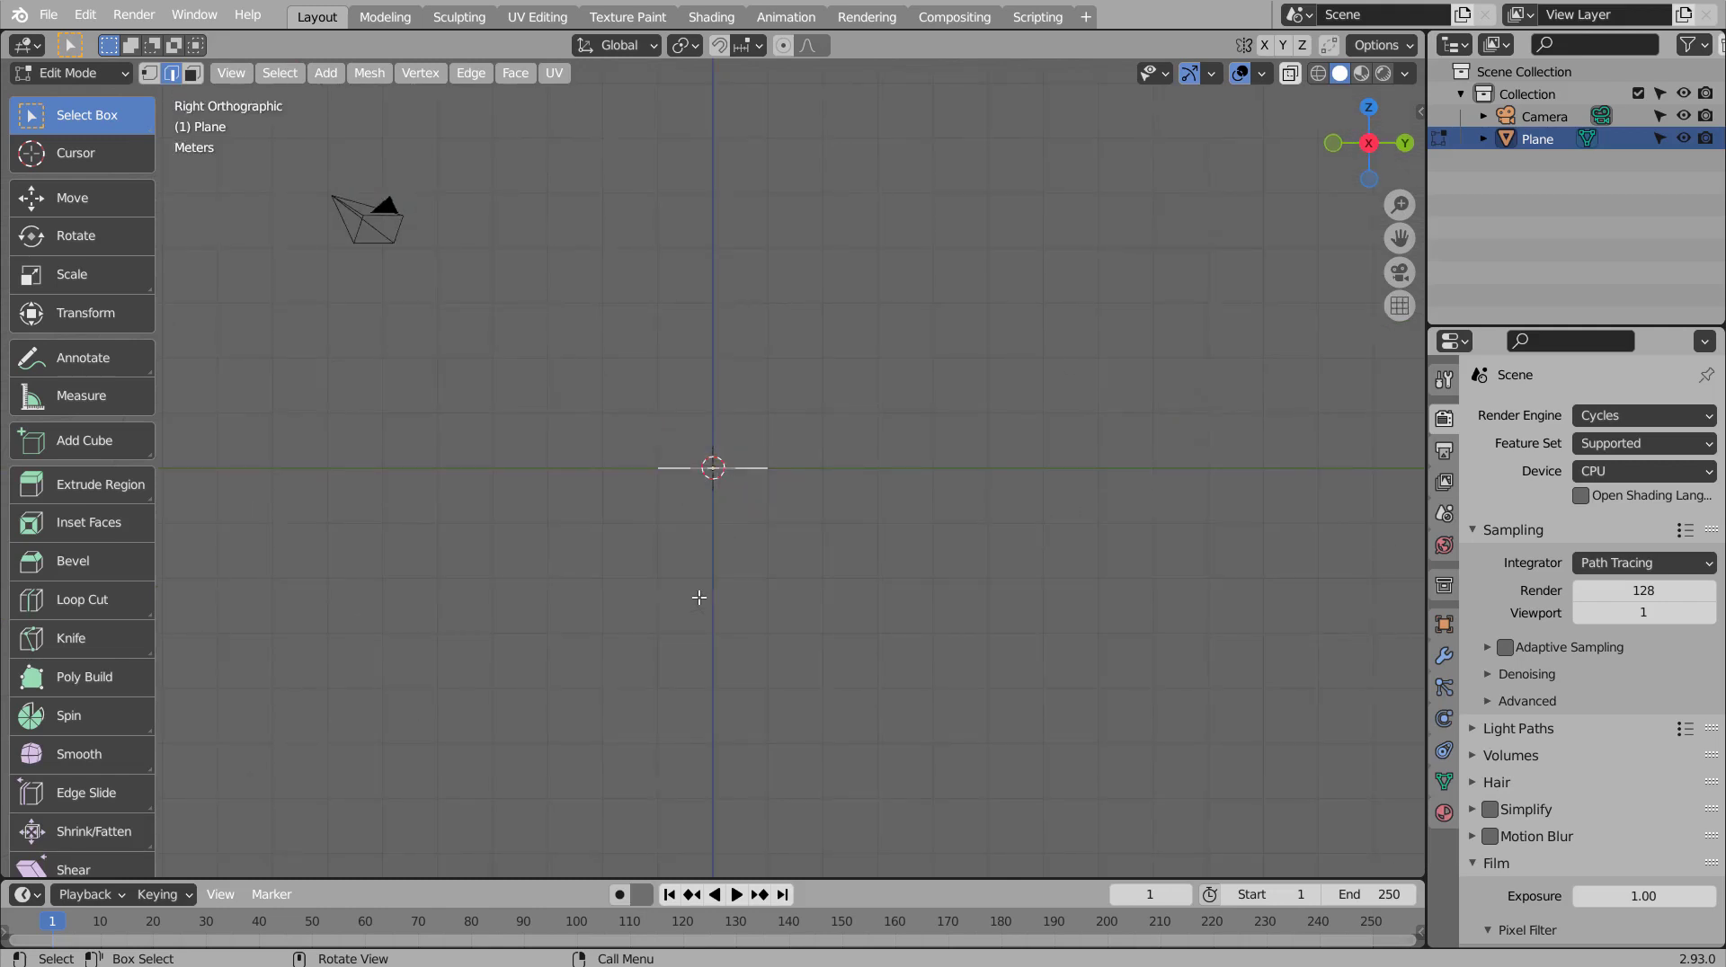
{"action": "key", "text": "KP_1"}
{"action": "key", "text": "e"}
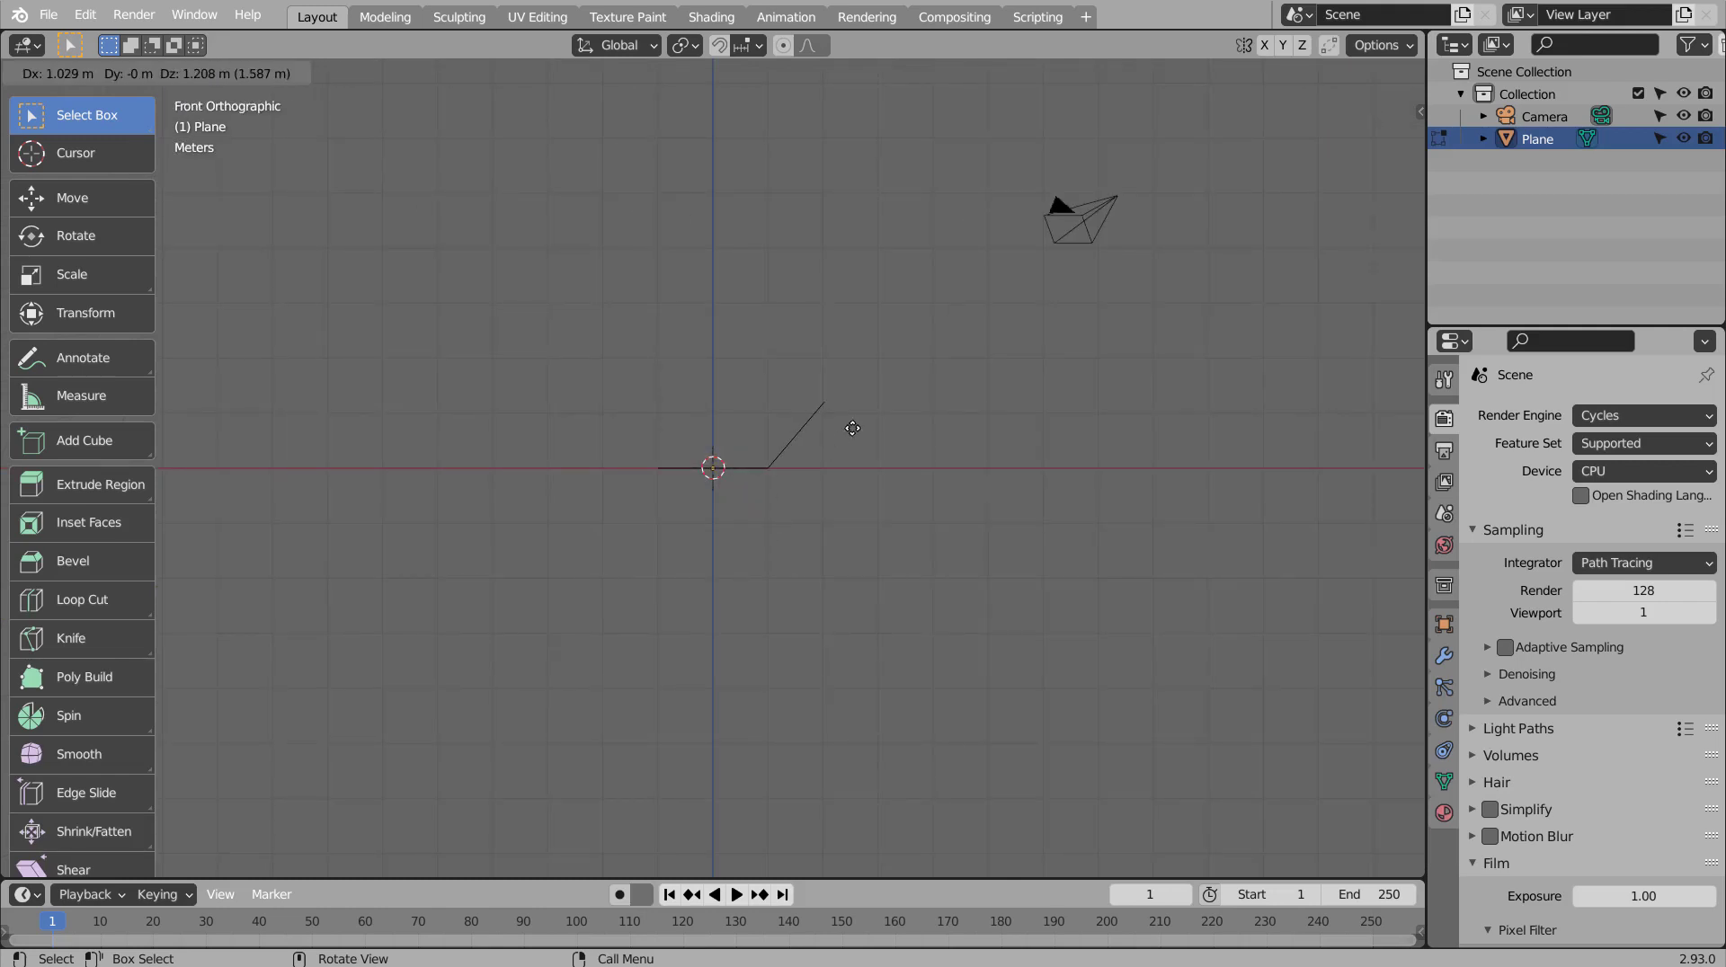
{"action": "left_click", "coordinate": [877, 389]}
{"action": "key", "text": "e"}
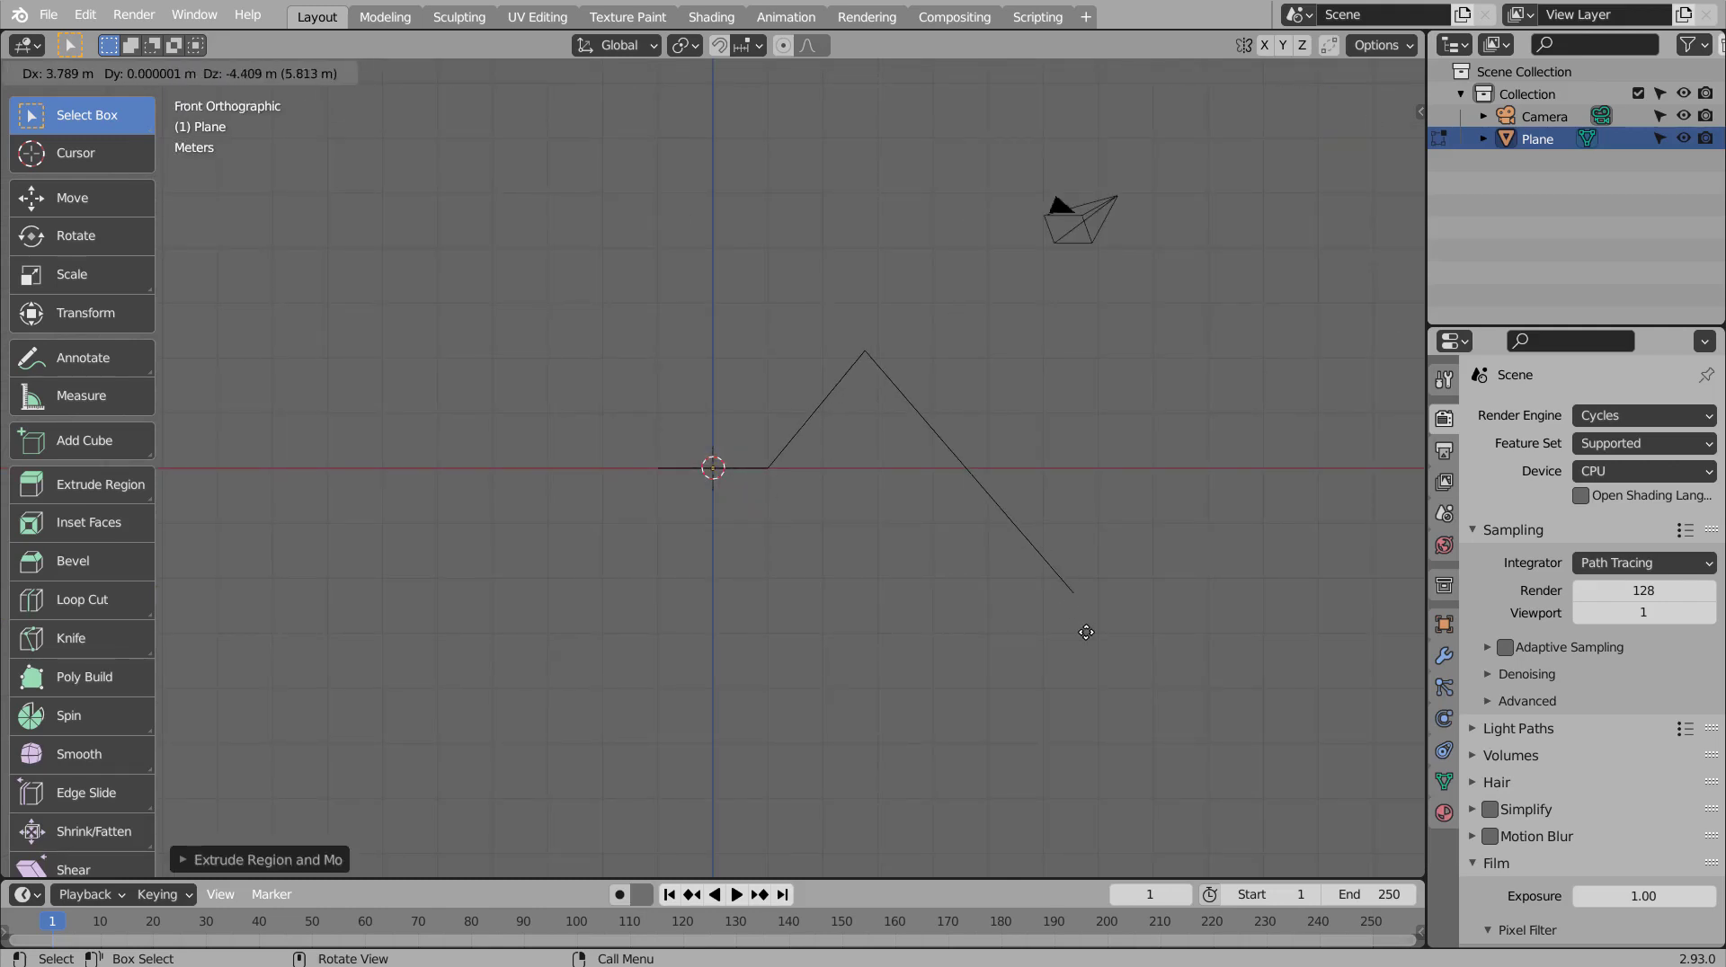
{"action": "left_click", "coordinate": [1087, 629]}
{"action": "key", "text": "e"}
{"action": "left_click", "coordinate": [1416, 323]}
Step: Smooth the zigzag strip with a level 2 Subdivision Surface modifier in Object Mode
{"action": "middle_click_drag", "start_coordinate": [1303, 386], "coordinate": [1151, 547]}
{"action": "key", "text": "a"}
{"action": "key", "text": "v"}
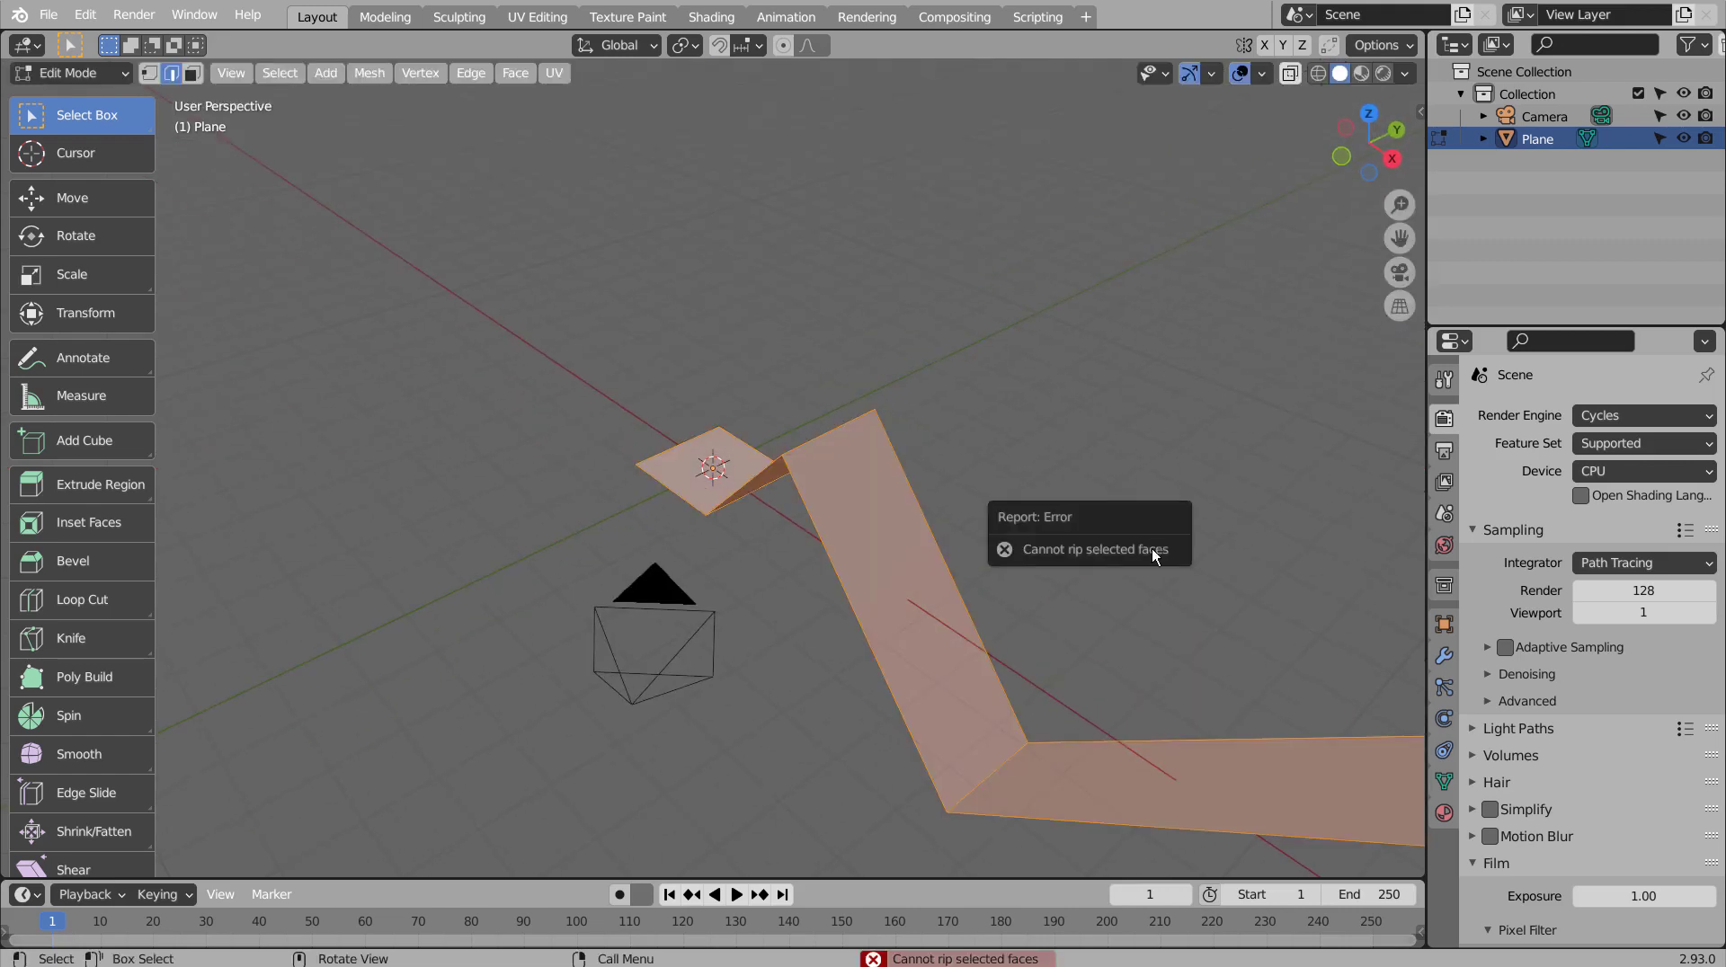
{"action": "key", "text": "Tab"}
{"action": "key", "text": "ctrl+2"}
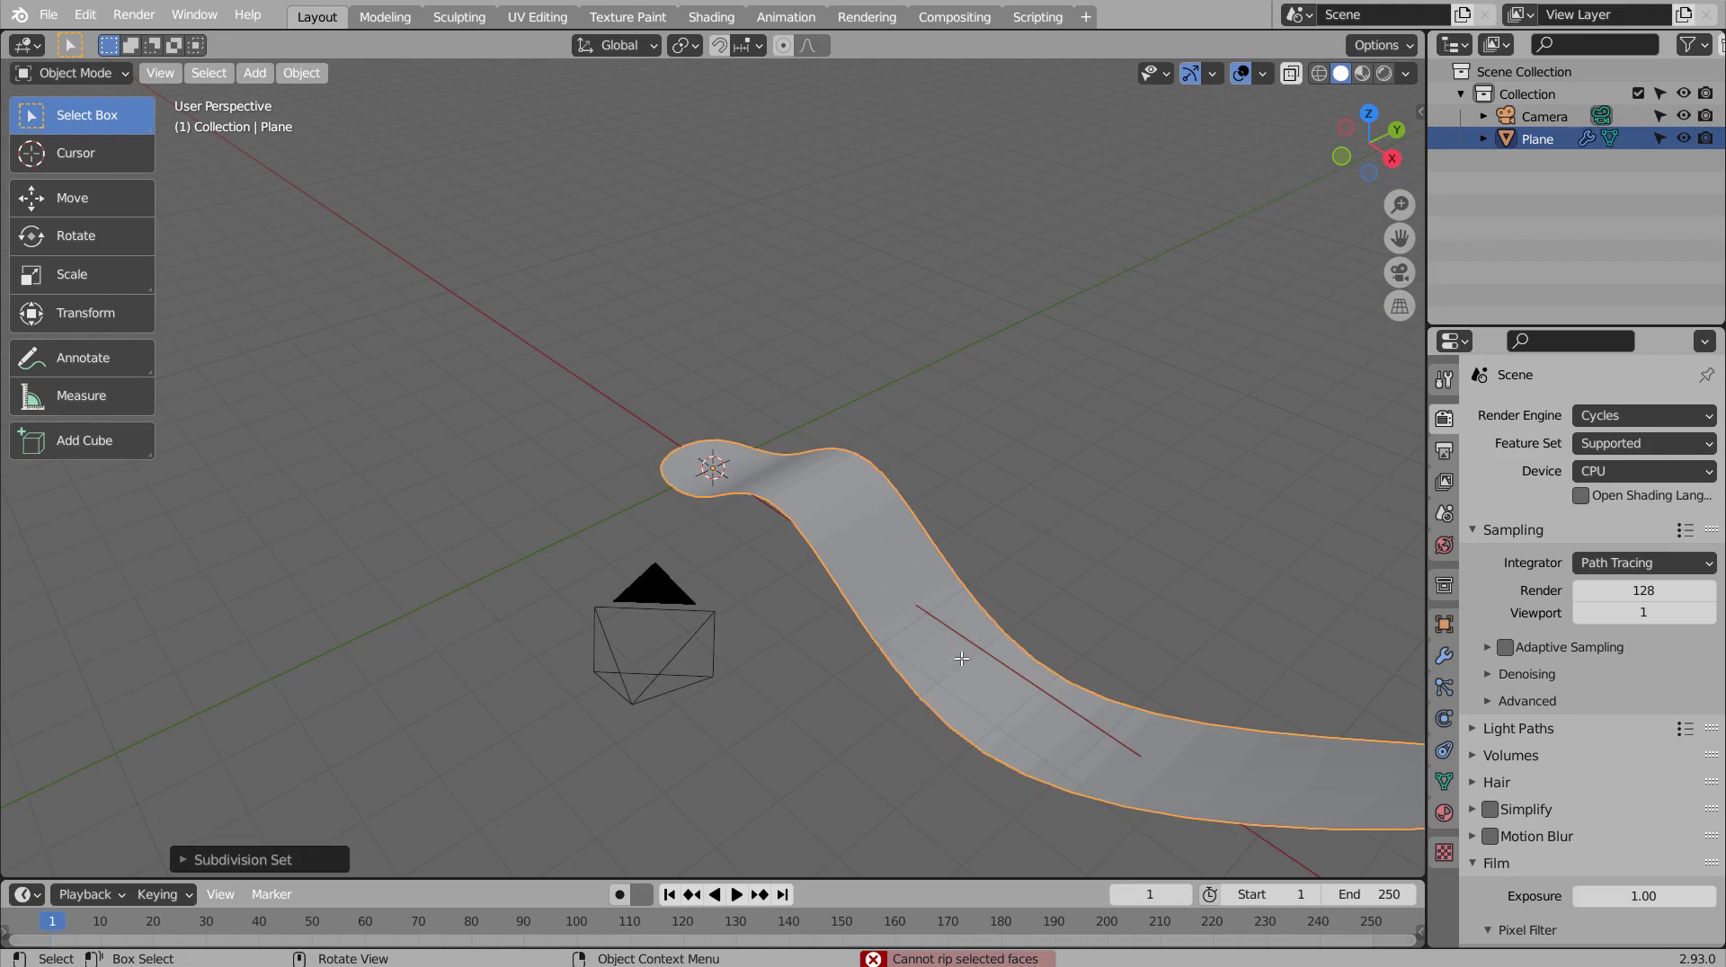
Step: Add loop cuts close to both ends of the subdivided strip to sharpen its corners, and return to Object Mode
{"action": "key", "text": "Tab"}
{"action": "left_click", "coordinate": [692, 469]}
{"action": "key", "text": "g"}
{"action": "key", "text": "g"}
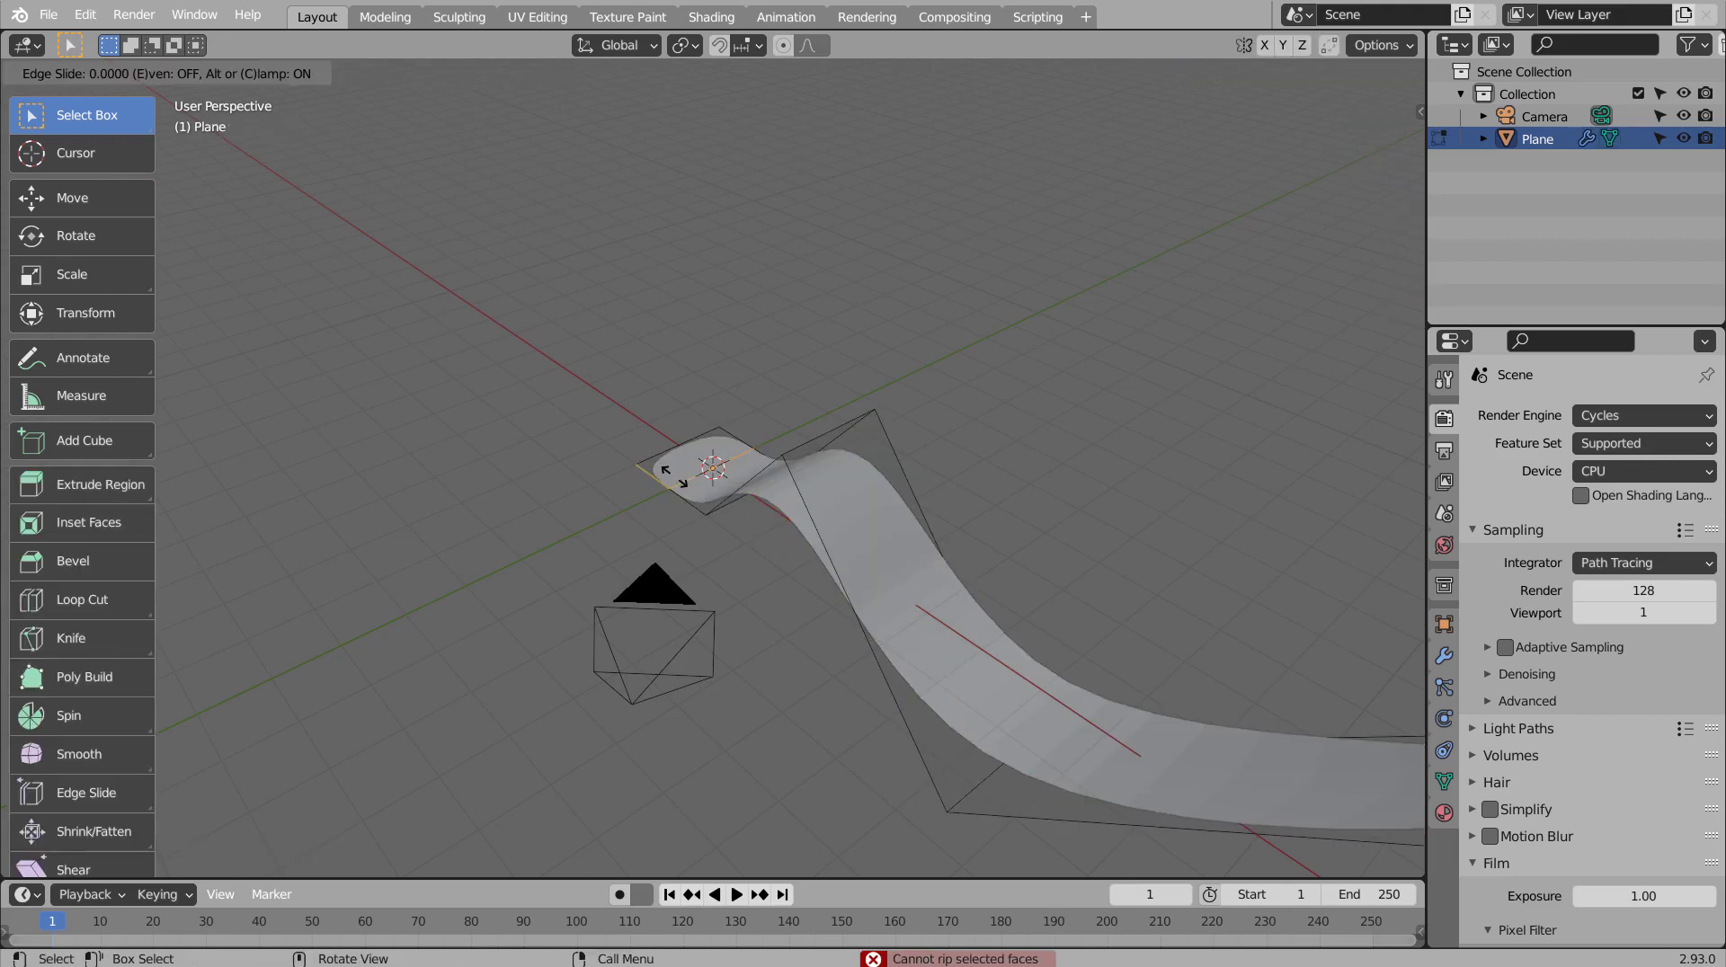
{"action": "left_click", "coordinate": [638, 458]}
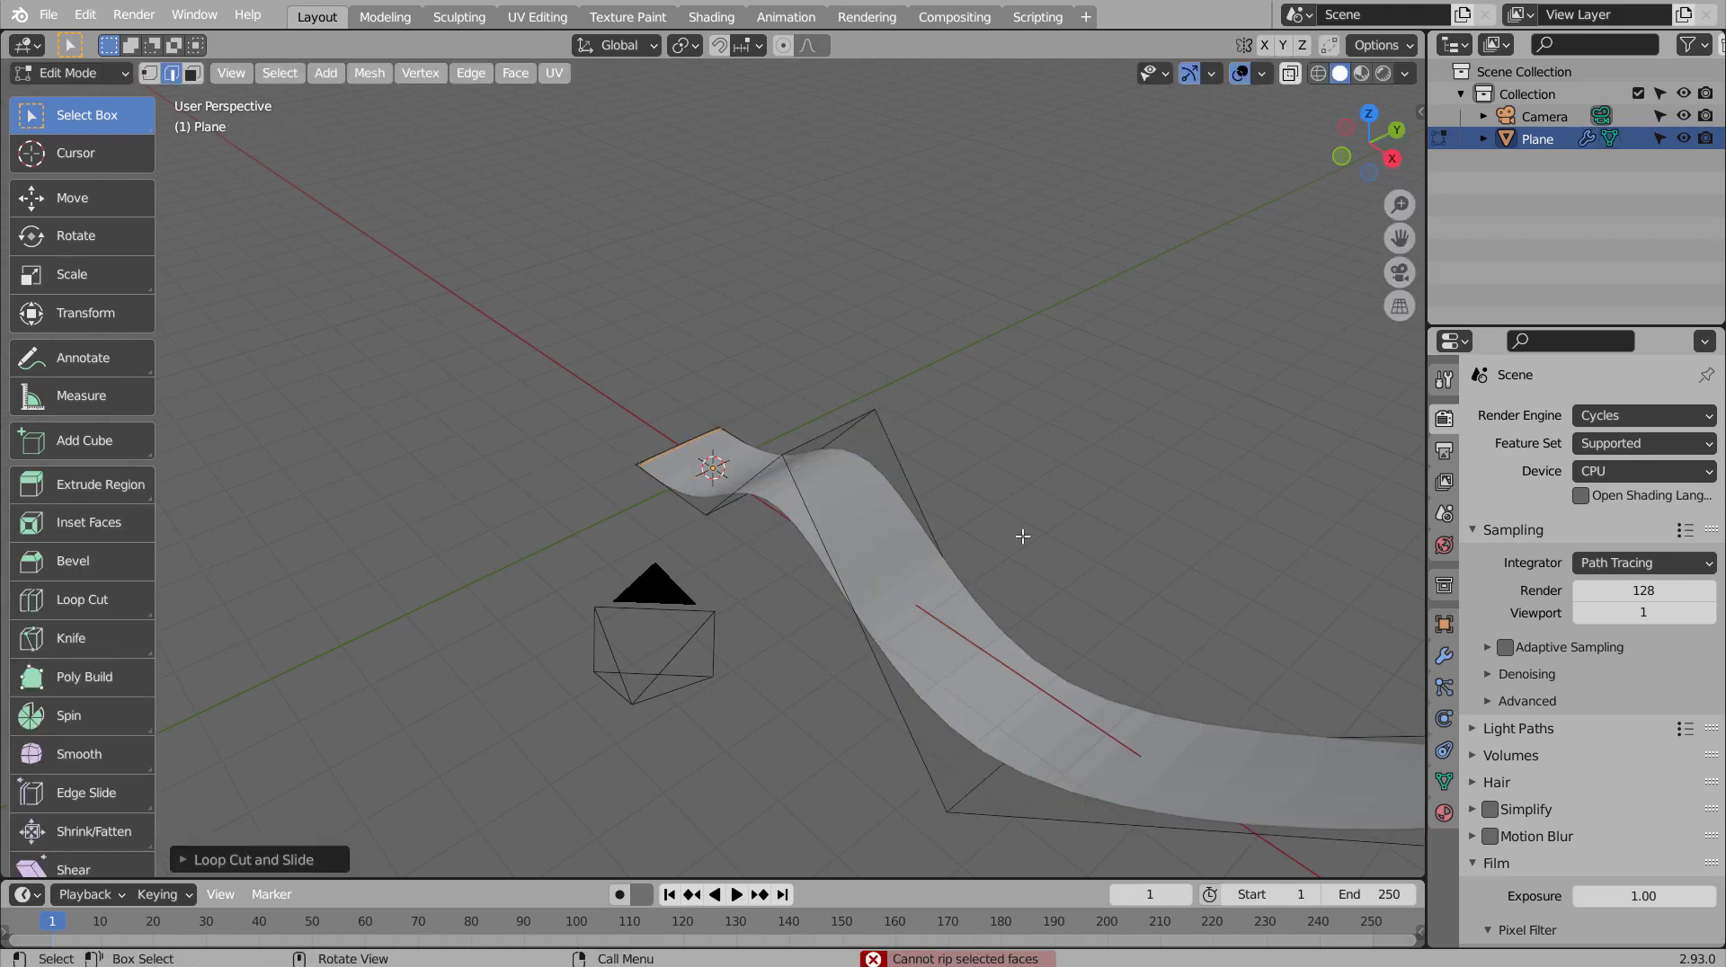
{"action": "scroll", "coordinate": [1140, 557], "scroll_direction": "down", "scroll_amount": 5}
{"action": "key", "text": "g"}
{"action": "key", "text": "g"}
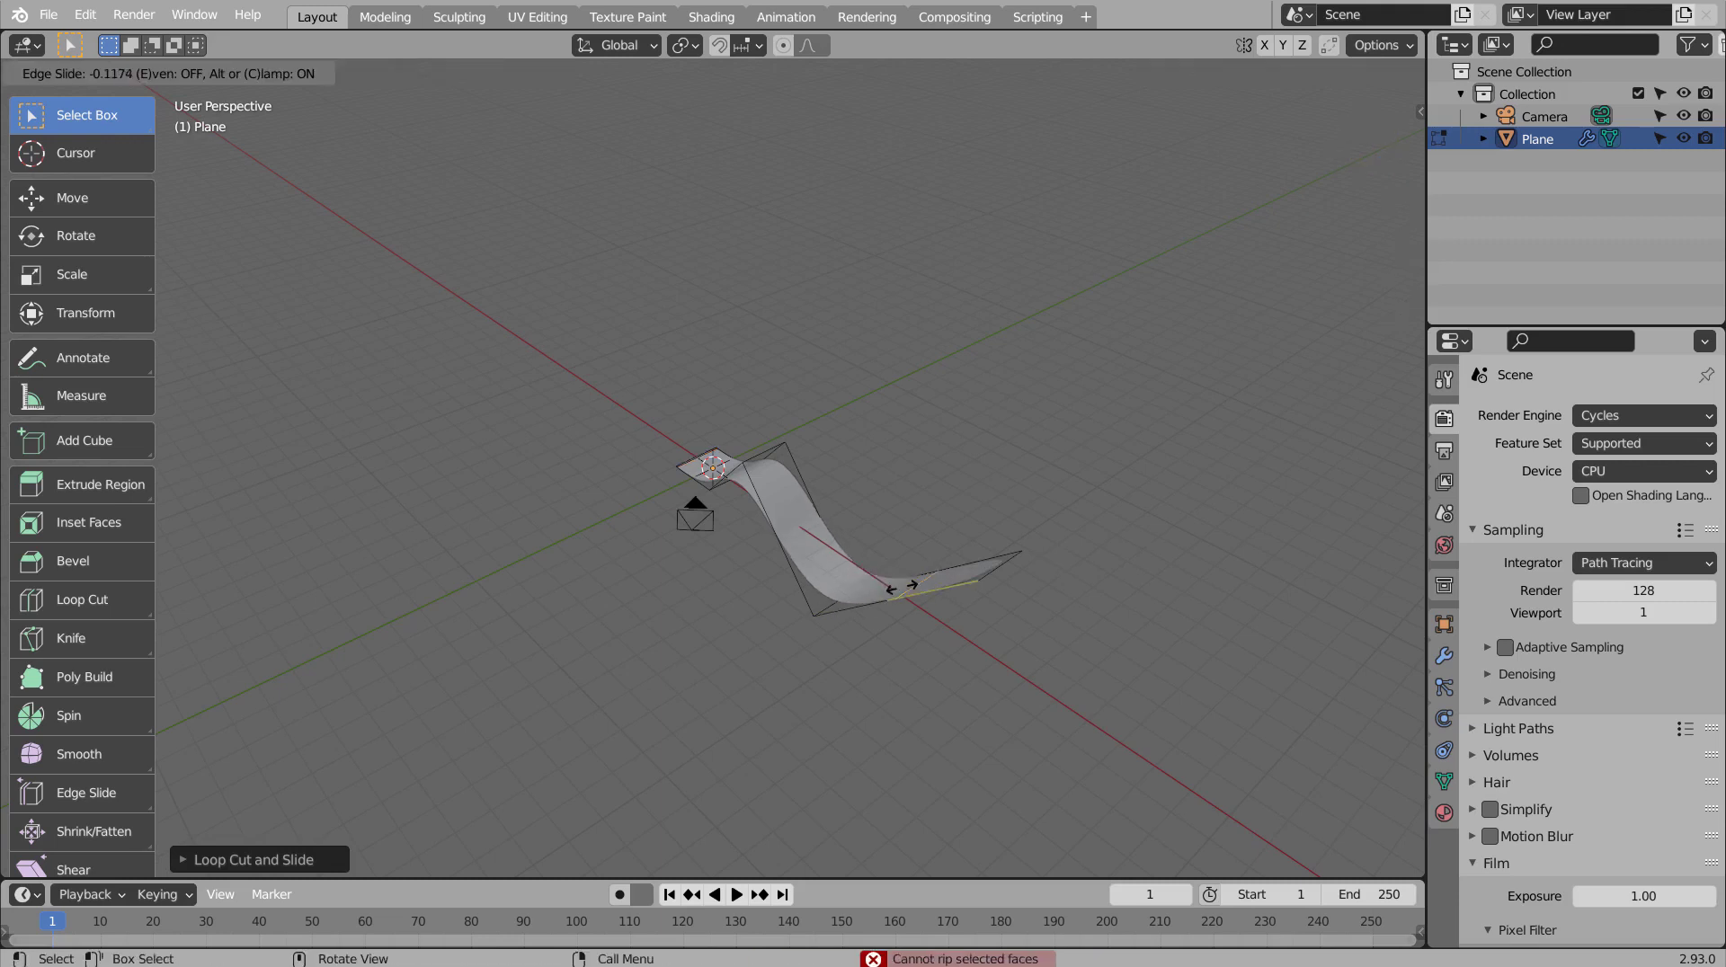
{"action": "key", "text": "Escape"}
{"action": "key", "text": "Tab"}
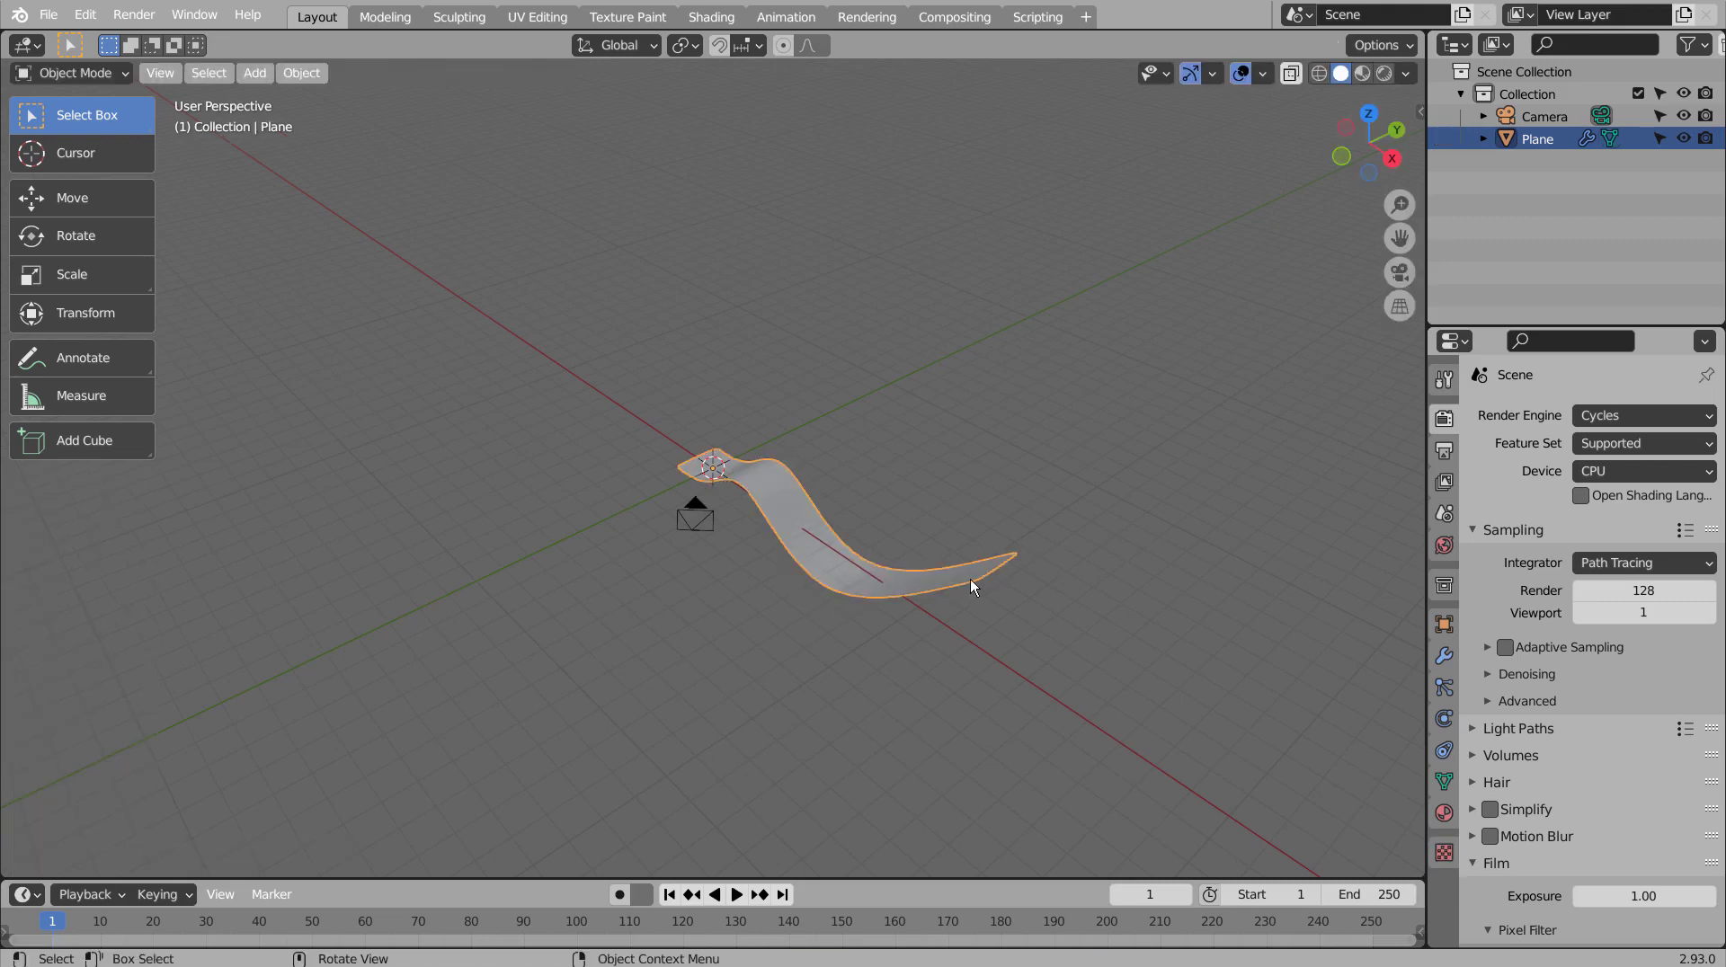
Step: Scale the strip about 7.2 times along the Y axis and shade it smooth
{"action": "key", "text": "s"}
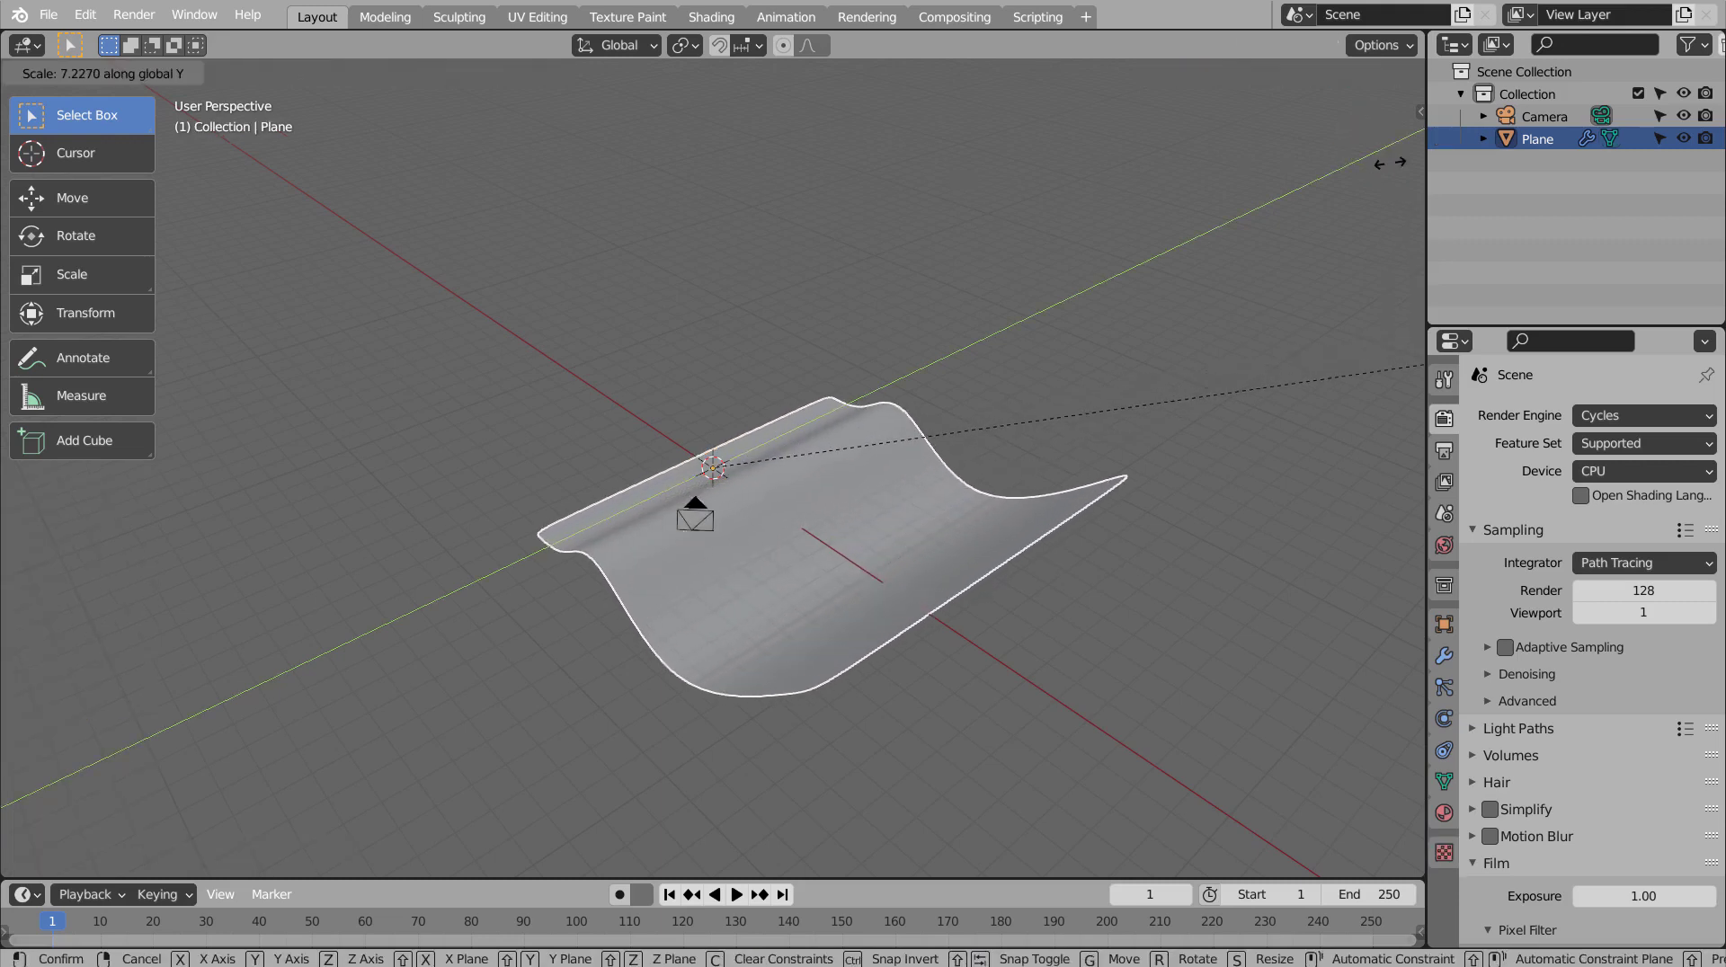
{"action": "left_click", "coordinate": [1392, 168]}
{"action": "key", "text": "Tab"}
{"action": "middle_click_drag", "start_coordinate": [1348, 359], "coordinate": [314, 325]}
{"action": "right_click", "coordinate": [885, 487]}
{"action": "key", "text": "Escape"}
{"action": "key", "text": "Tab"}
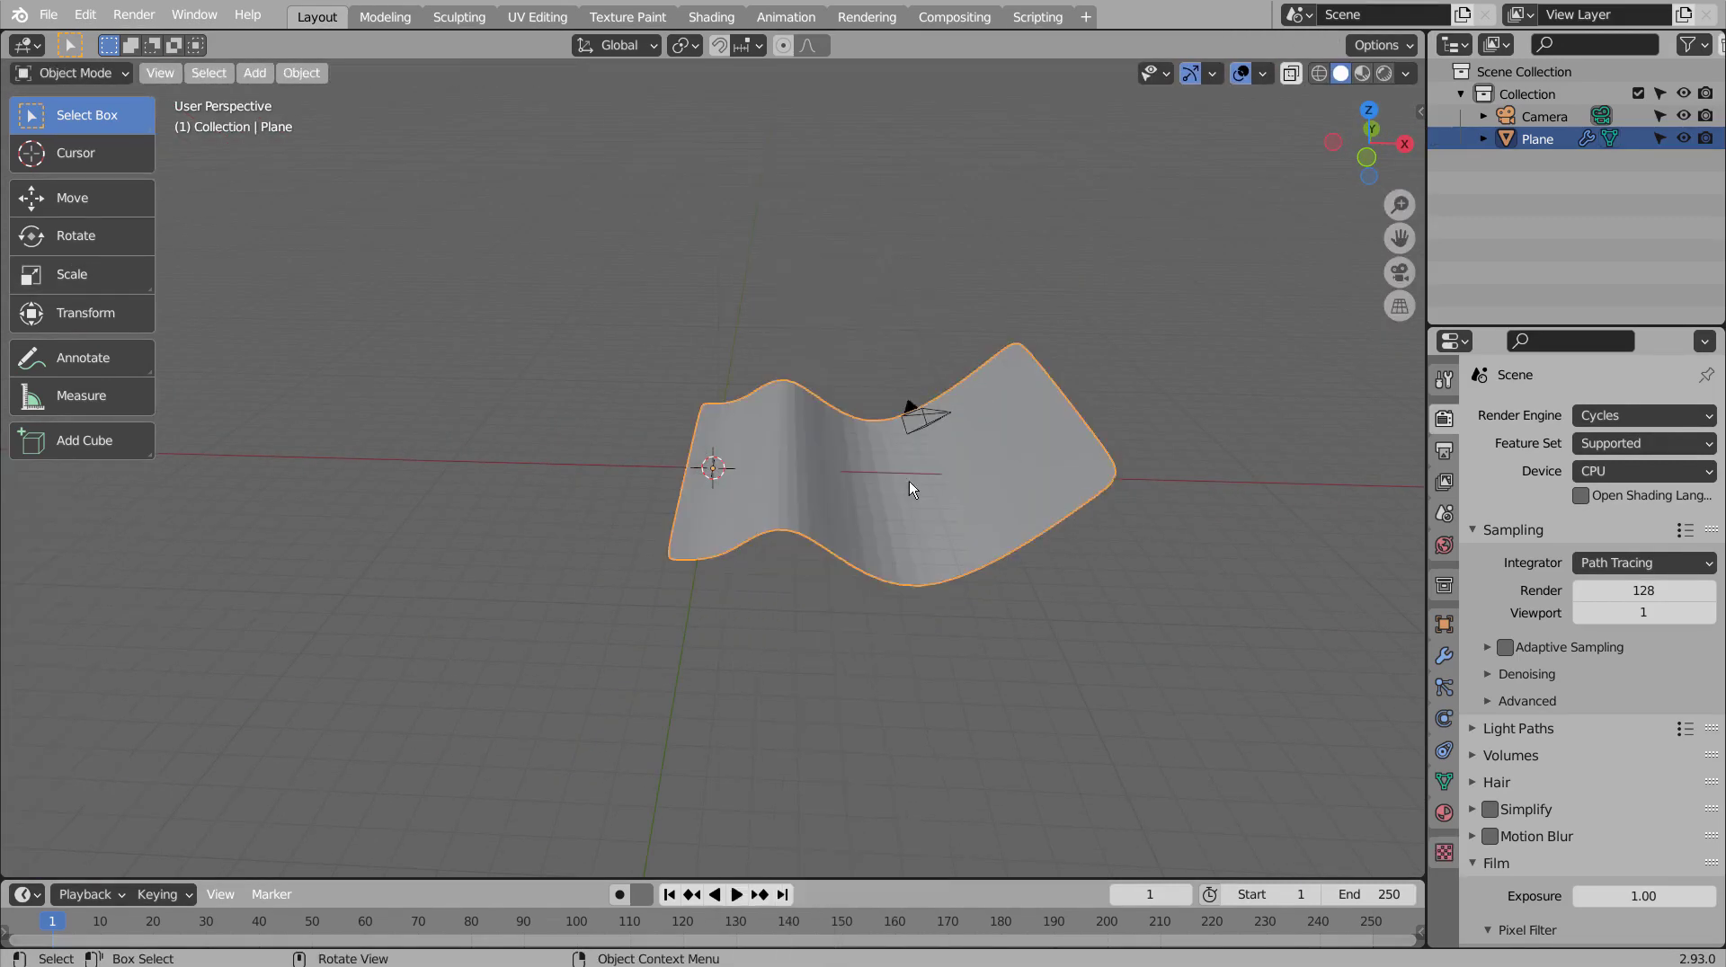
{"action": "right_click", "coordinate": [883, 481]}
{"action": "left_click", "coordinate": [883, 482]}
Step: Add a cube mesh at the origin
{"action": "mouse_move", "coordinate": [908, 460]}
{"action": "middle_mouse_down"}
{"action": "mouse_move", "coordinate": [785, 496]}
{"action": "mouse_move", "coordinate": [998, 468]}
{"action": "mouse_move", "coordinate": [1223, 477]}
{"action": "mouse_move", "coordinate": [1001, 541]}
{"action": "mouse_move", "coordinate": [726, 521]}
{"action": "mouse_move", "coordinate": [704, 470]}
{"action": "middle_mouse_up"}
{"action": "left_click", "coordinate": [578, 389]}
{"action": "key", "text": "shift+a"}
{"action": "mouse_move", "coordinate": [577, 384]}
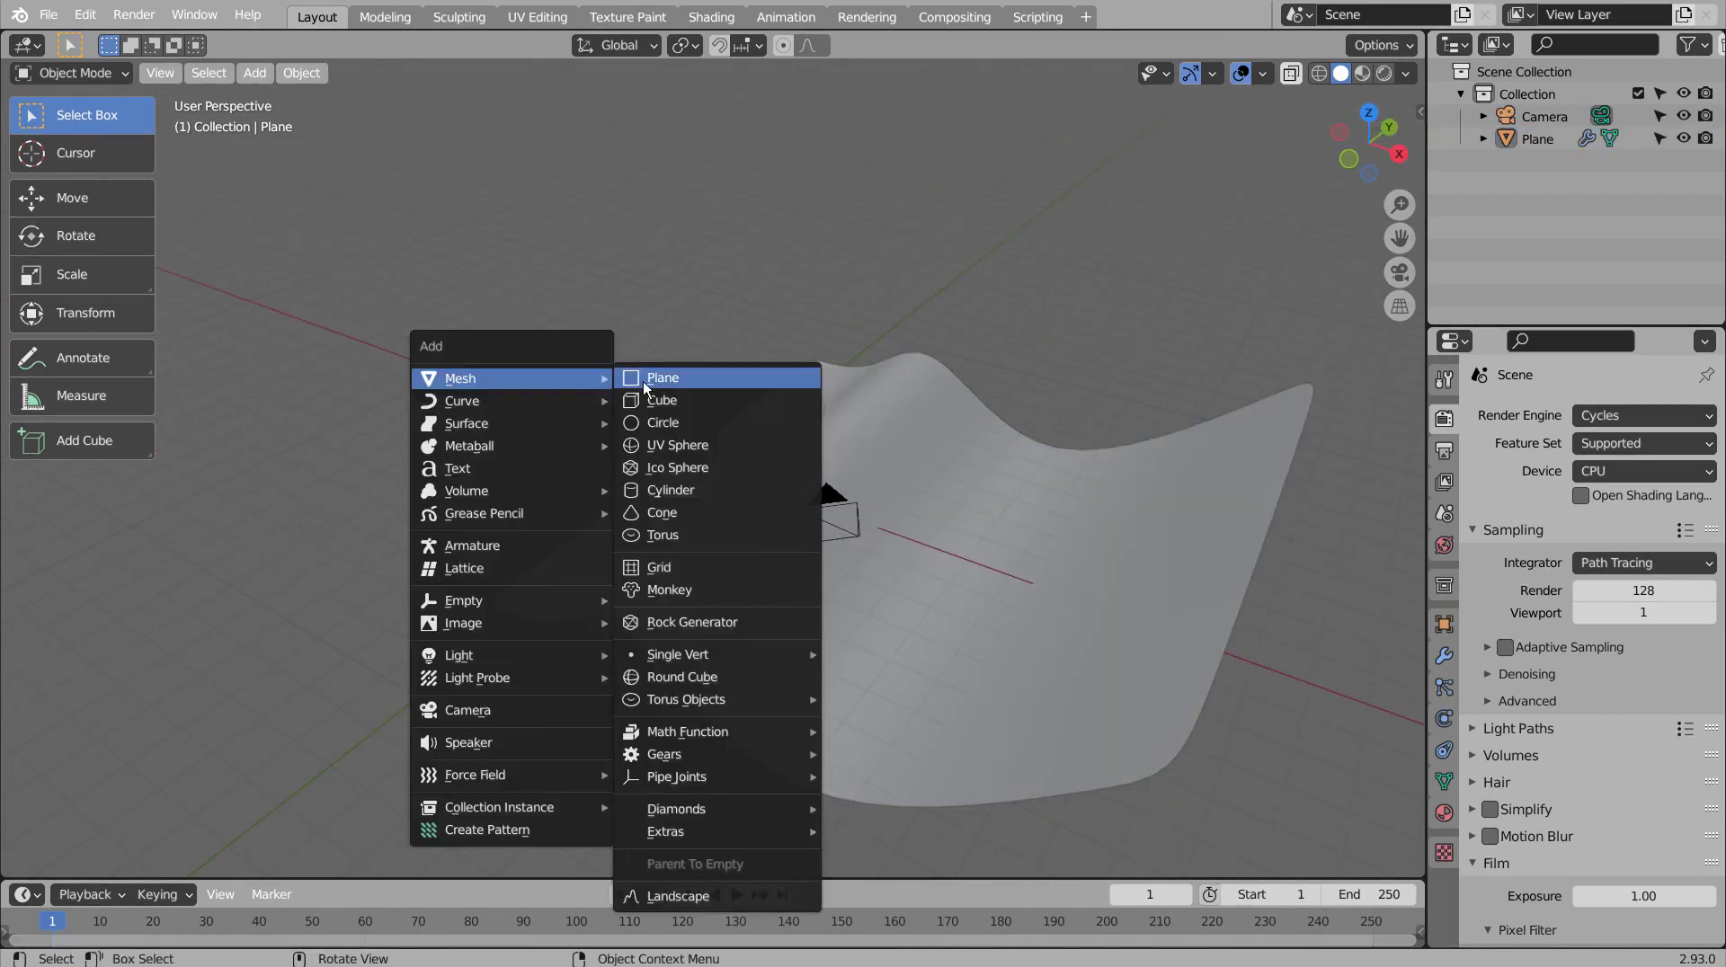
{"action": "left_click", "coordinate": [659, 402]}
{"action": "scroll", "coordinate": [791, 477], "scroll_direction": "down", "scroll_amount": 3}
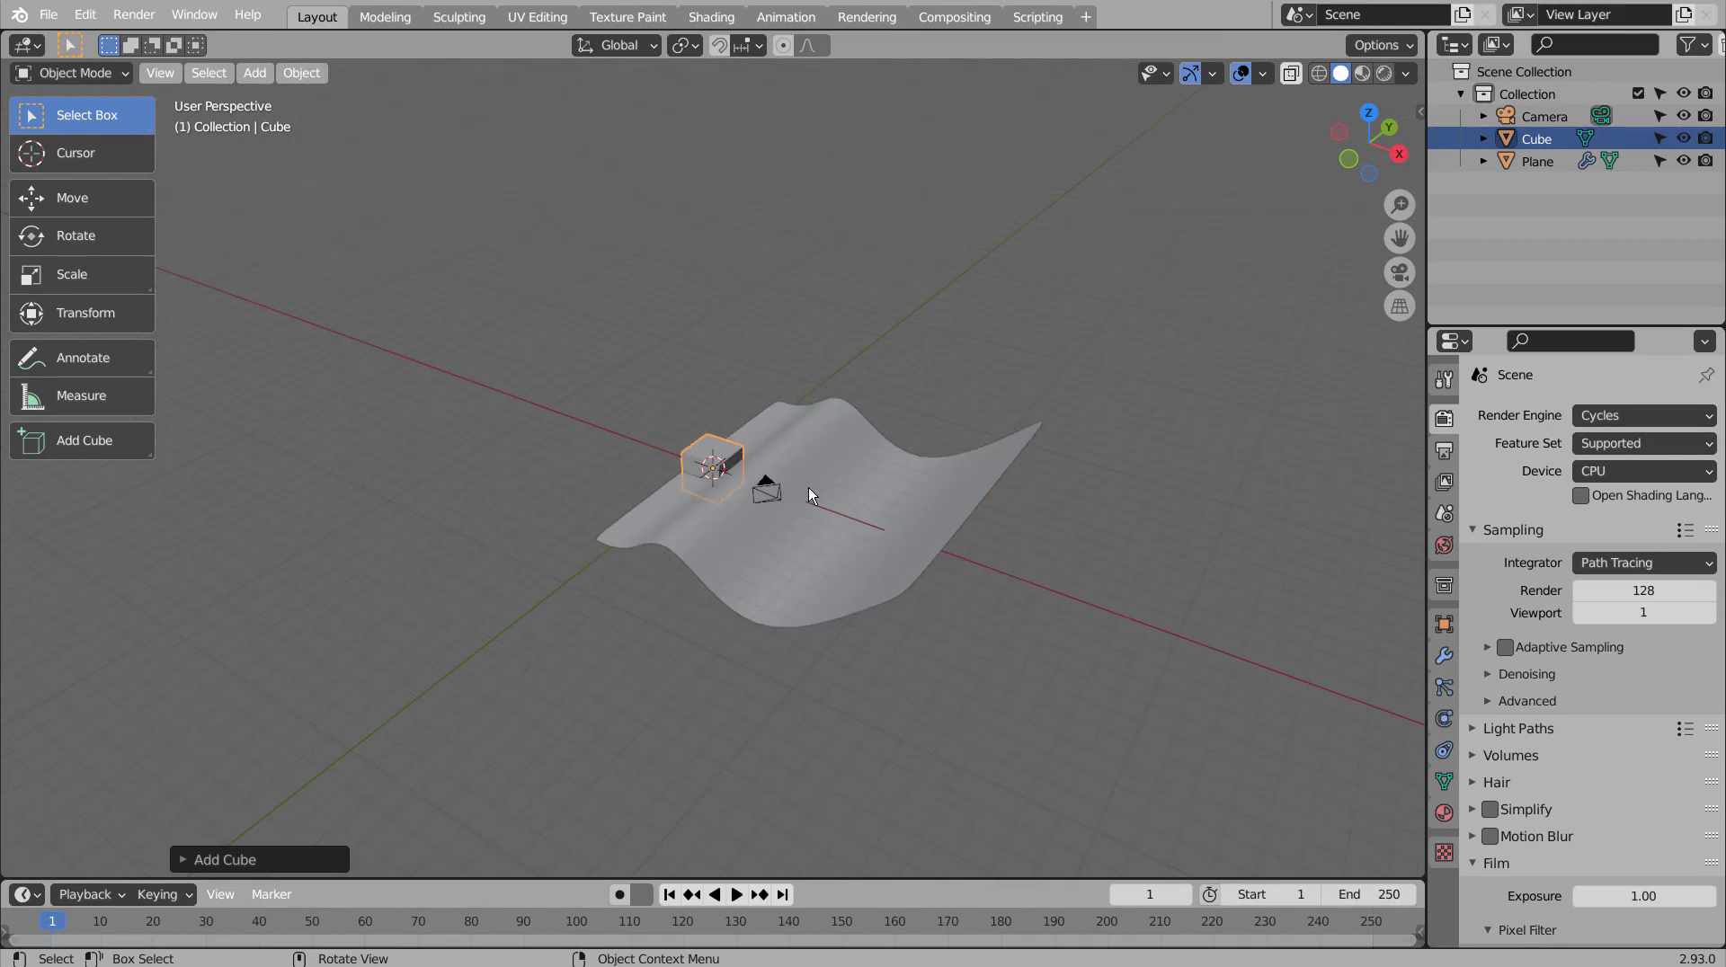
Step: Stretch the cube about 15 times along the Y axis and scale it down uniformly into a thin rod
{"action": "middle_click_drag", "start_coordinate": [881, 534], "coordinate": [809, 578]}
{"action": "key", "text": "s"}
{"action": "key", "text": "y"}
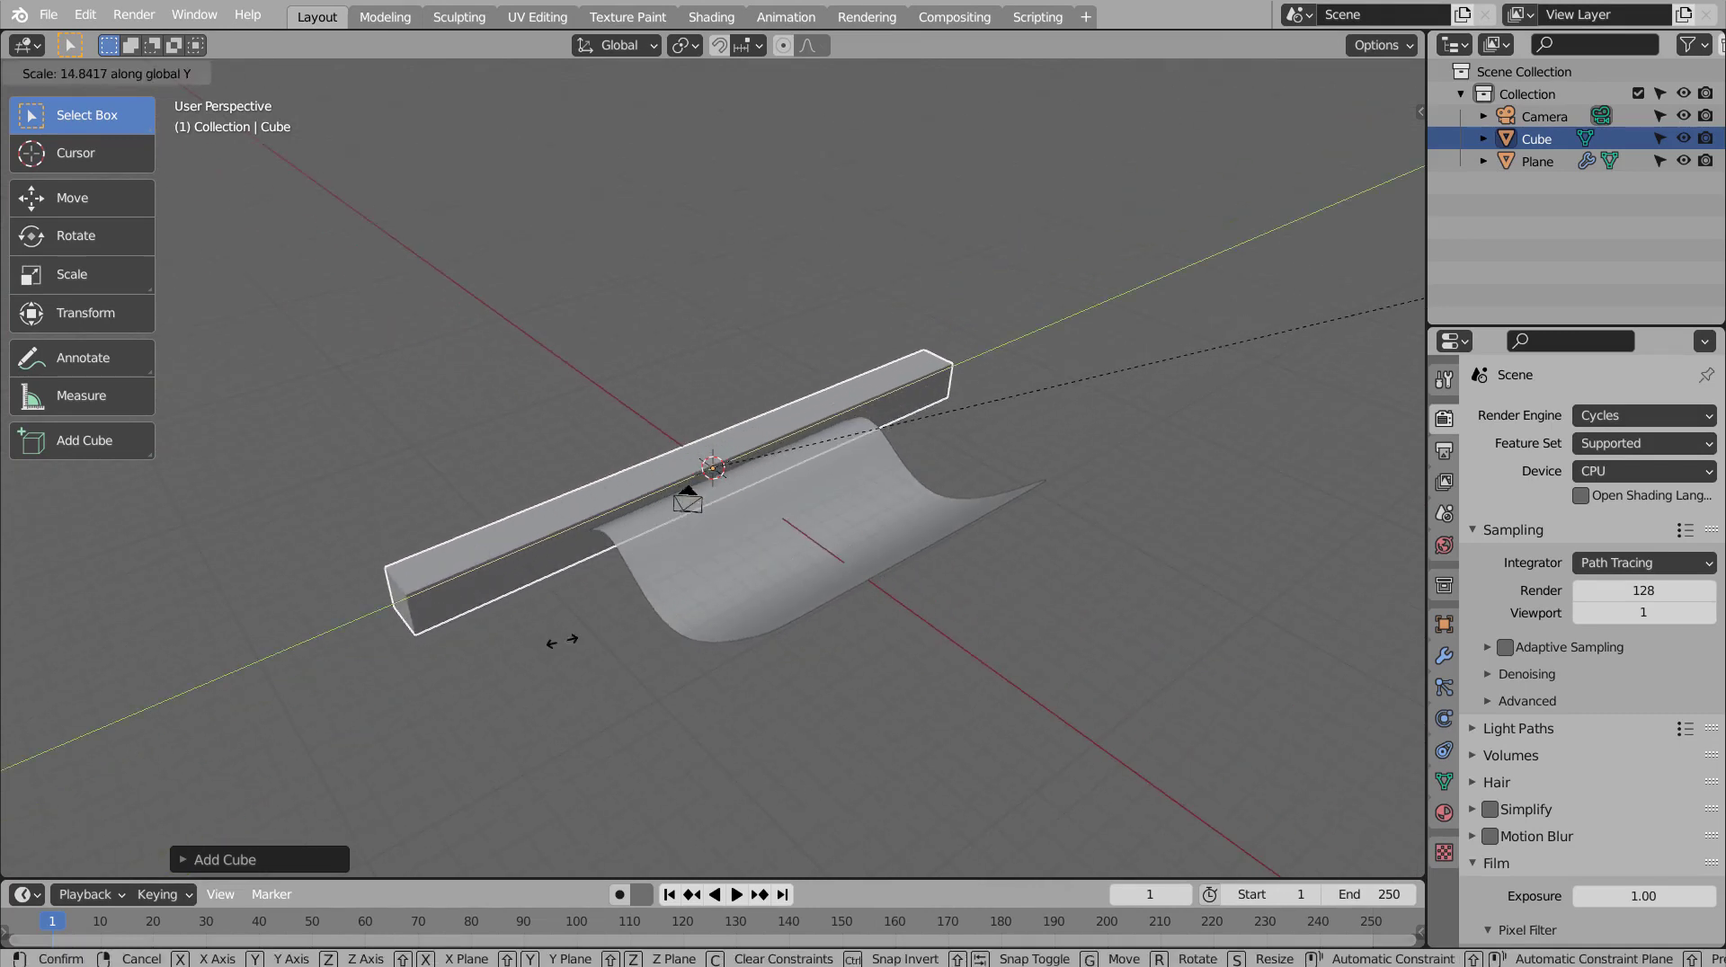
{"action": "left_click", "coordinate": [551, 662]}
{"action": "key", "text": "s"}
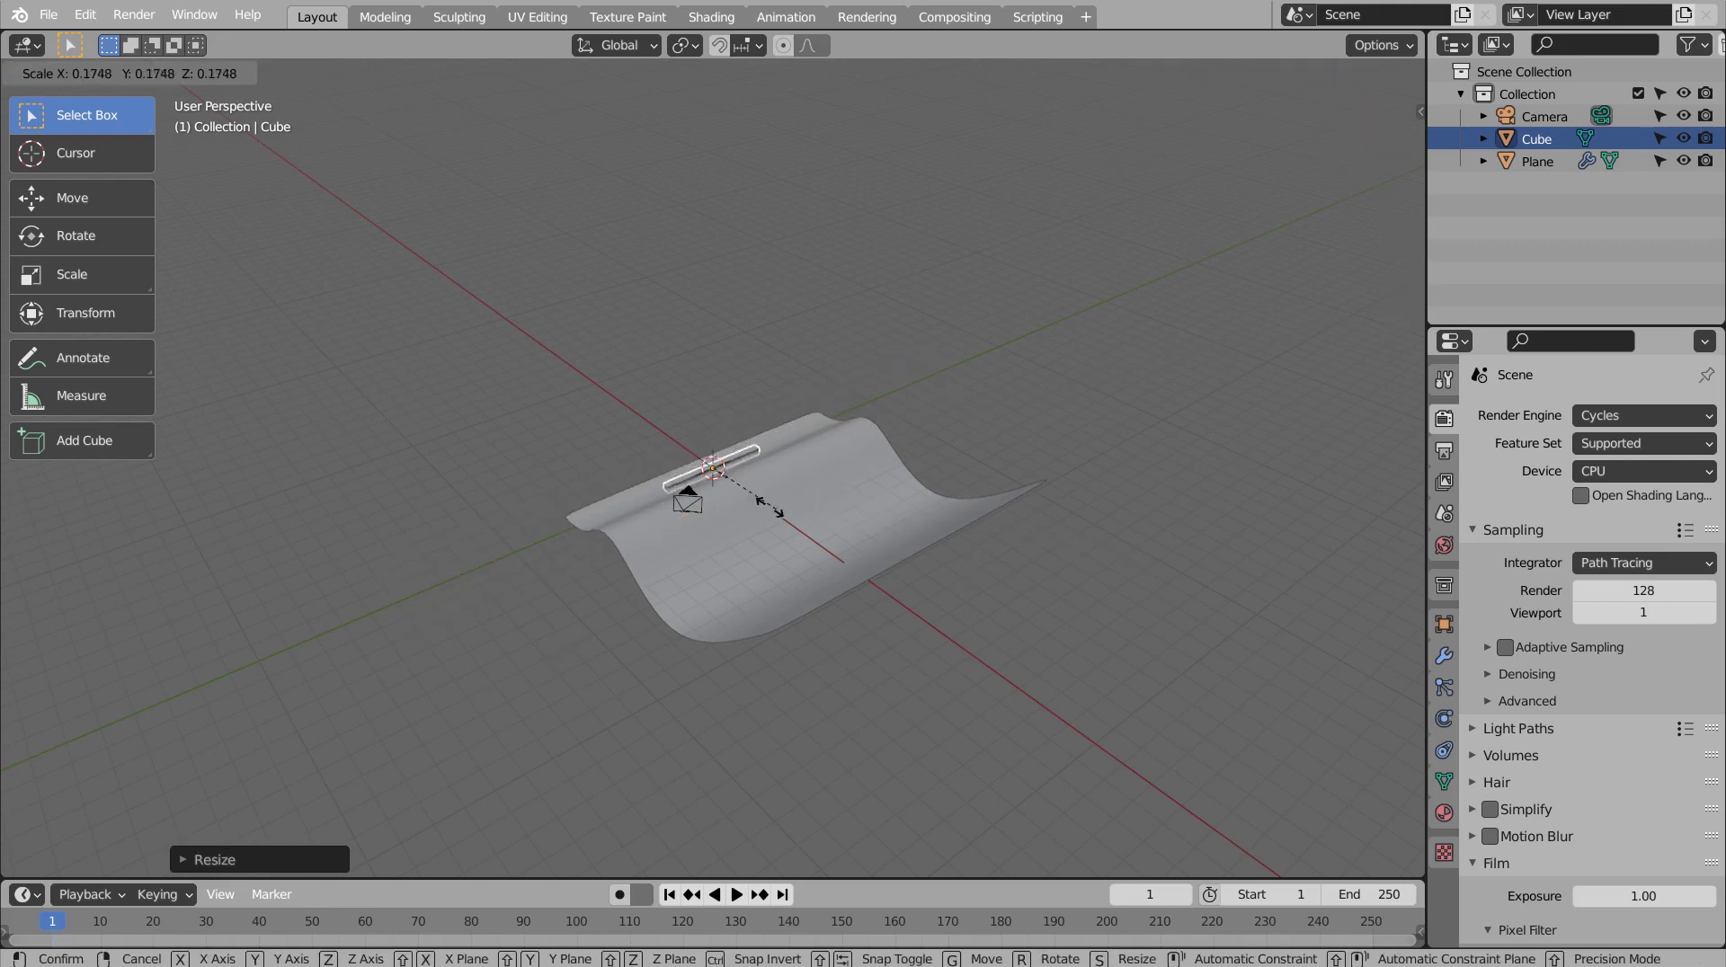
{"action": "left_click", "coordinate": [1038, 448]}
Step: Select the curved plane and add a new General Layout workspace
{"action": "middle_click_drag", "start_coordinate": [666, 660], "coordinate": [802, 640]}
{"action": "left_click", "coordinate": [899, 514]}
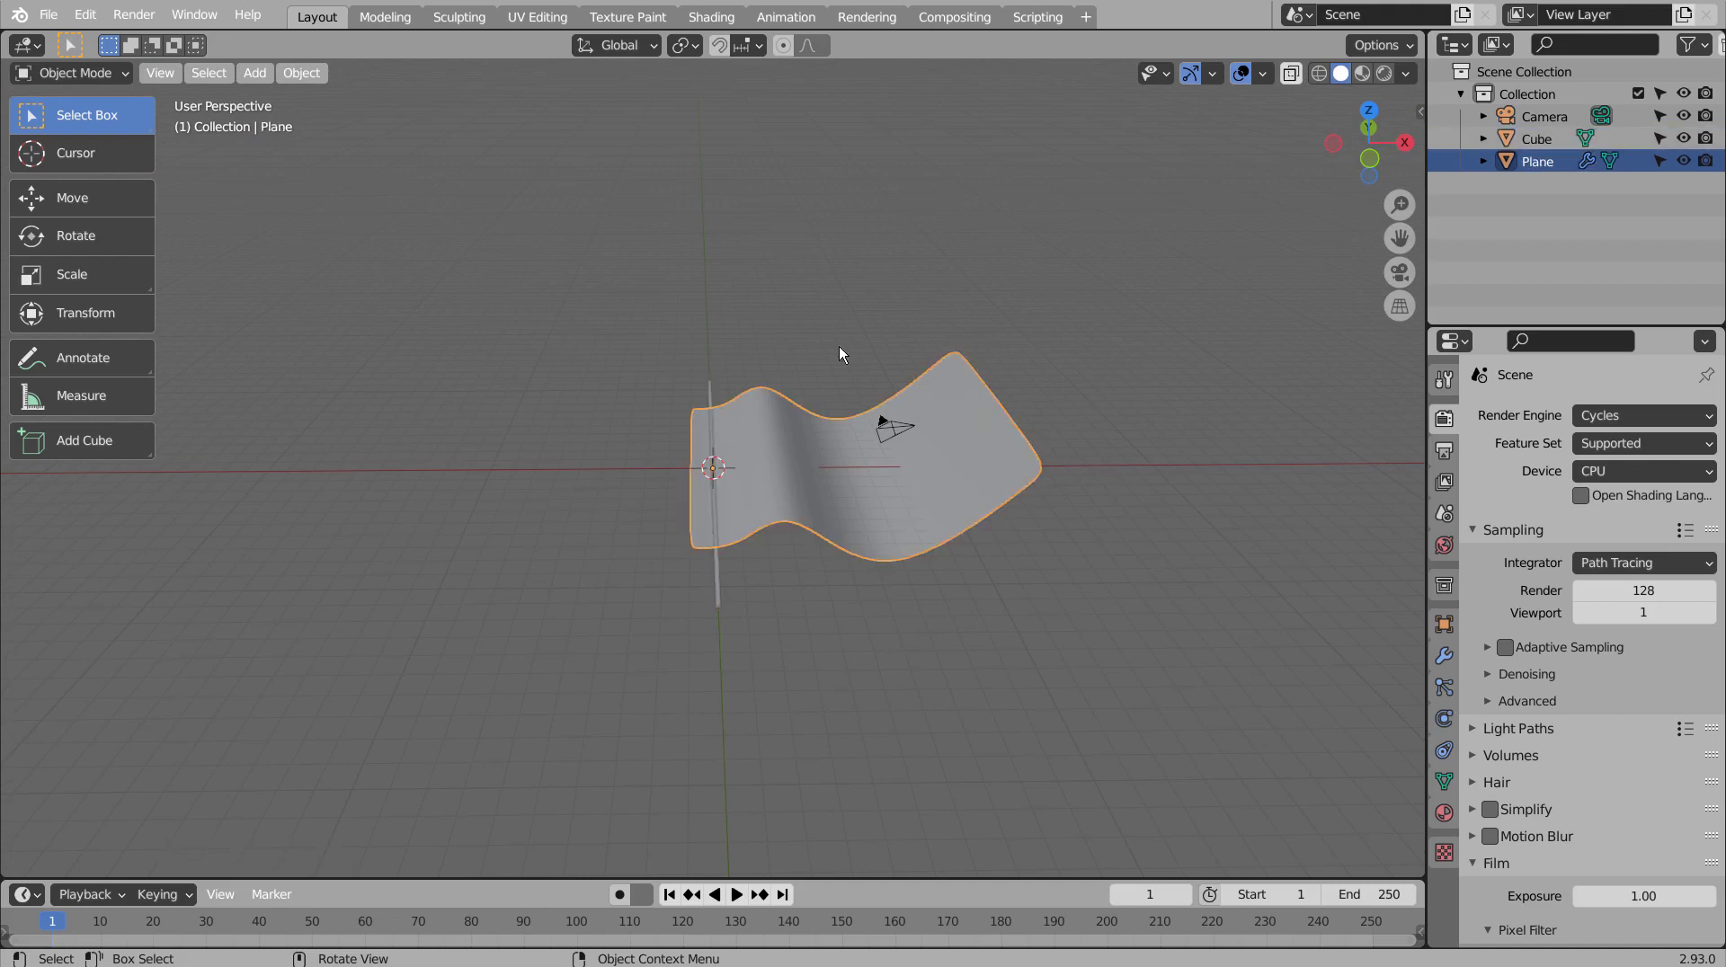
{"action": "left_click", "coordinate": [1084, 16]}
{"action": "mouse_move", "coordinate": [1088, 77]}
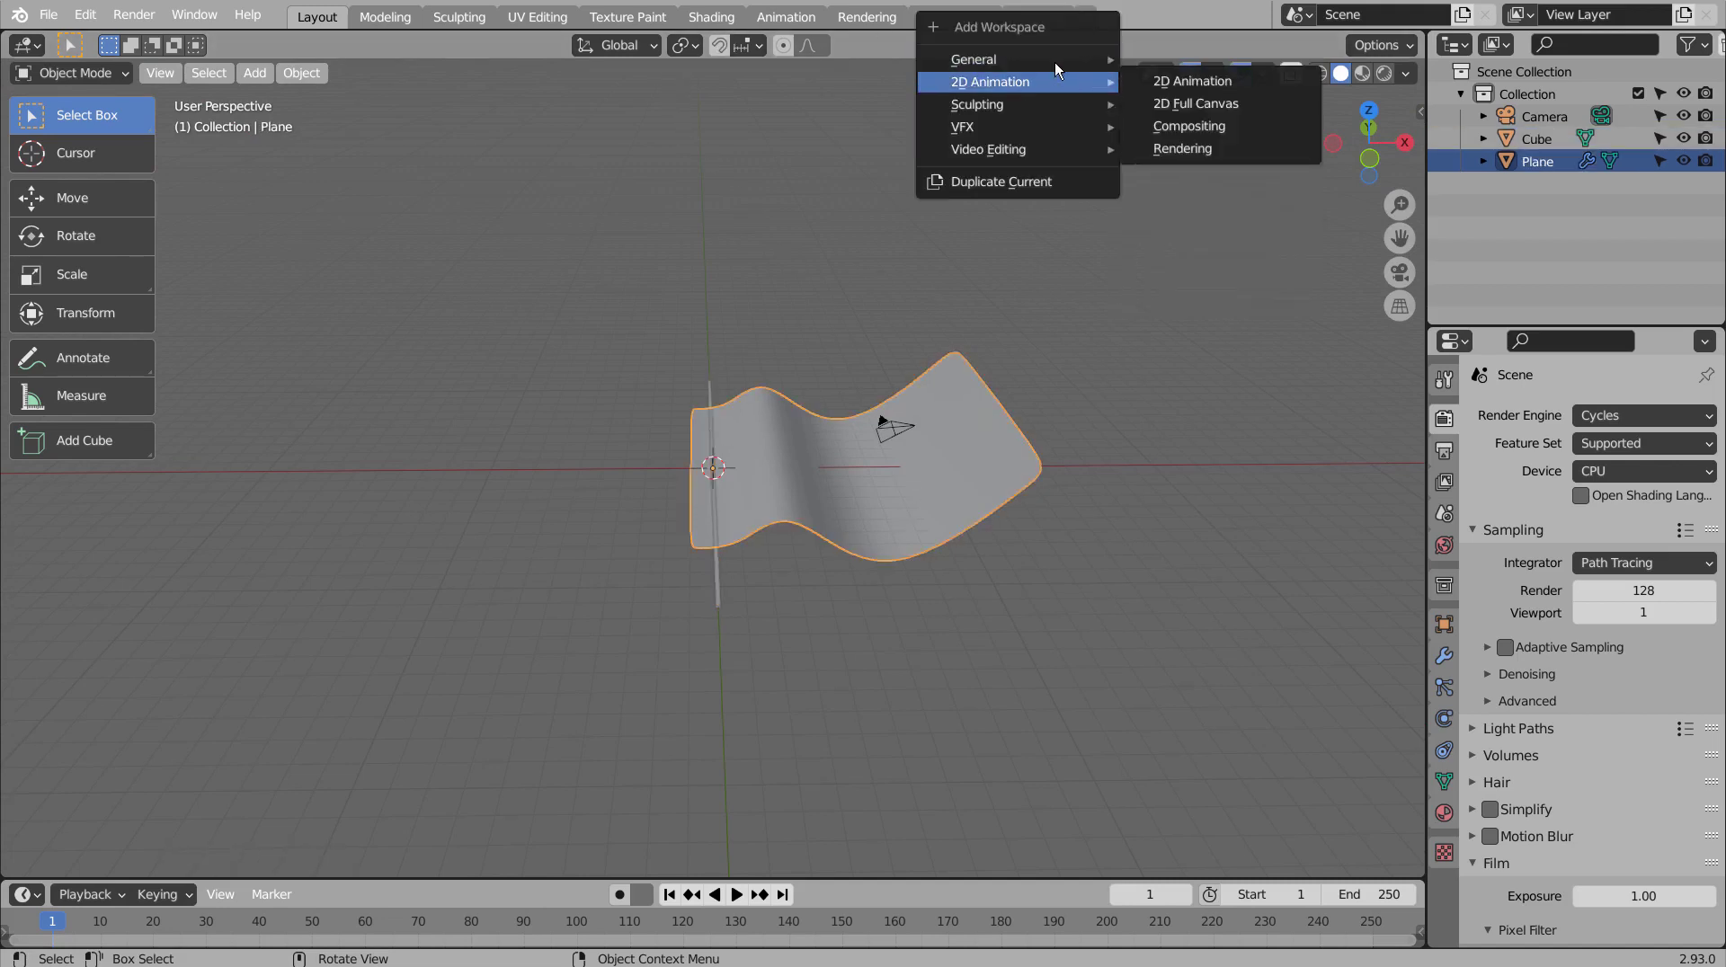
{"action": "left_click", "coordinate": [1164, 104]}
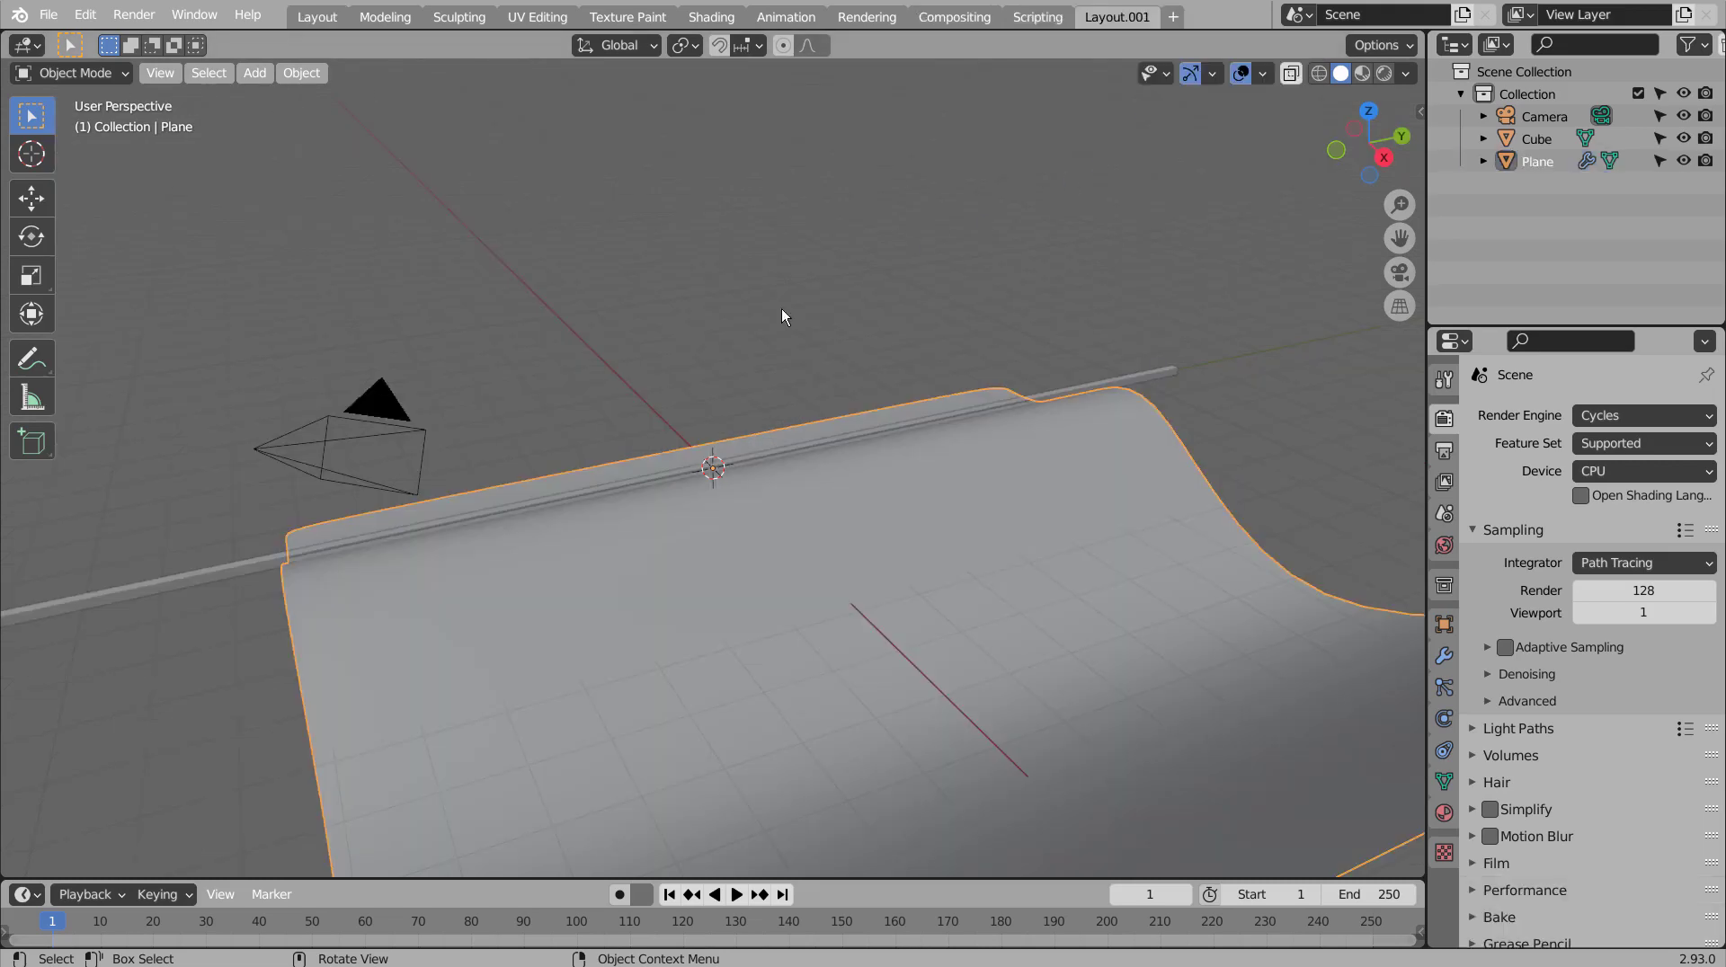
Step: Split off a Geometry Node Editor below the 3D viewport and create a new node tree for the plane
{"action": "left_click_drag", "start_coordinate": [49, 722], "coordinate": [27, 474]}
{"action": "left_click", "coordinate": [18, 487]}
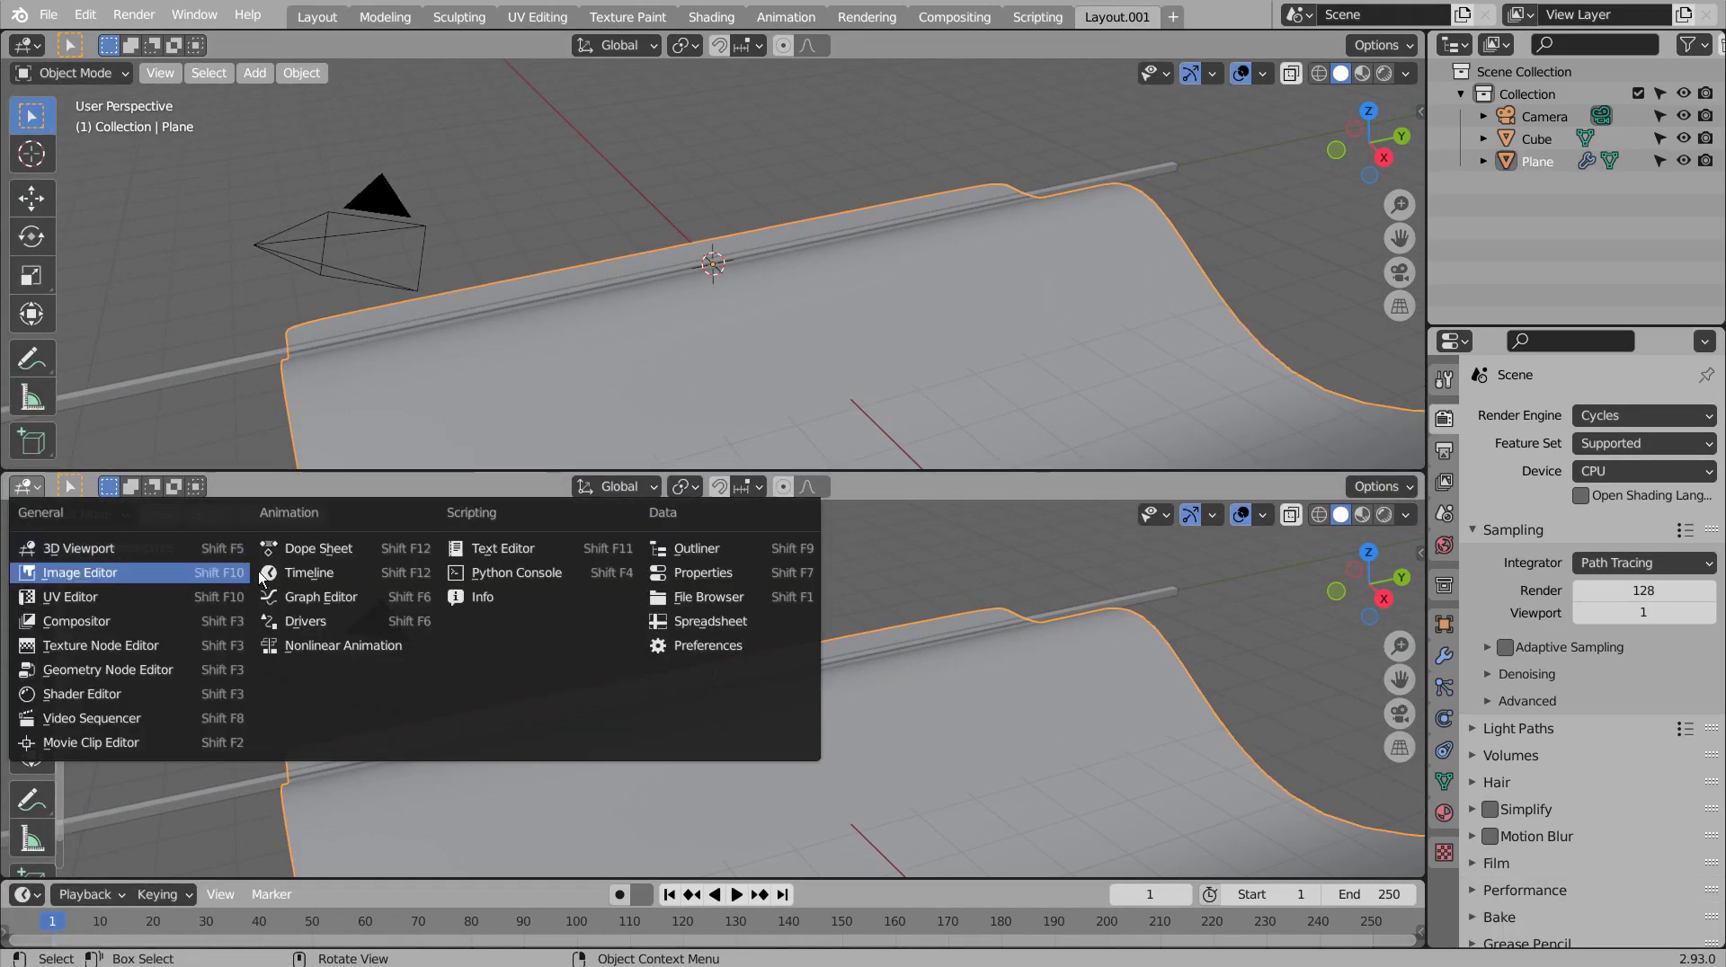
{"action": "left_click", "coordinate": [91, 671]}
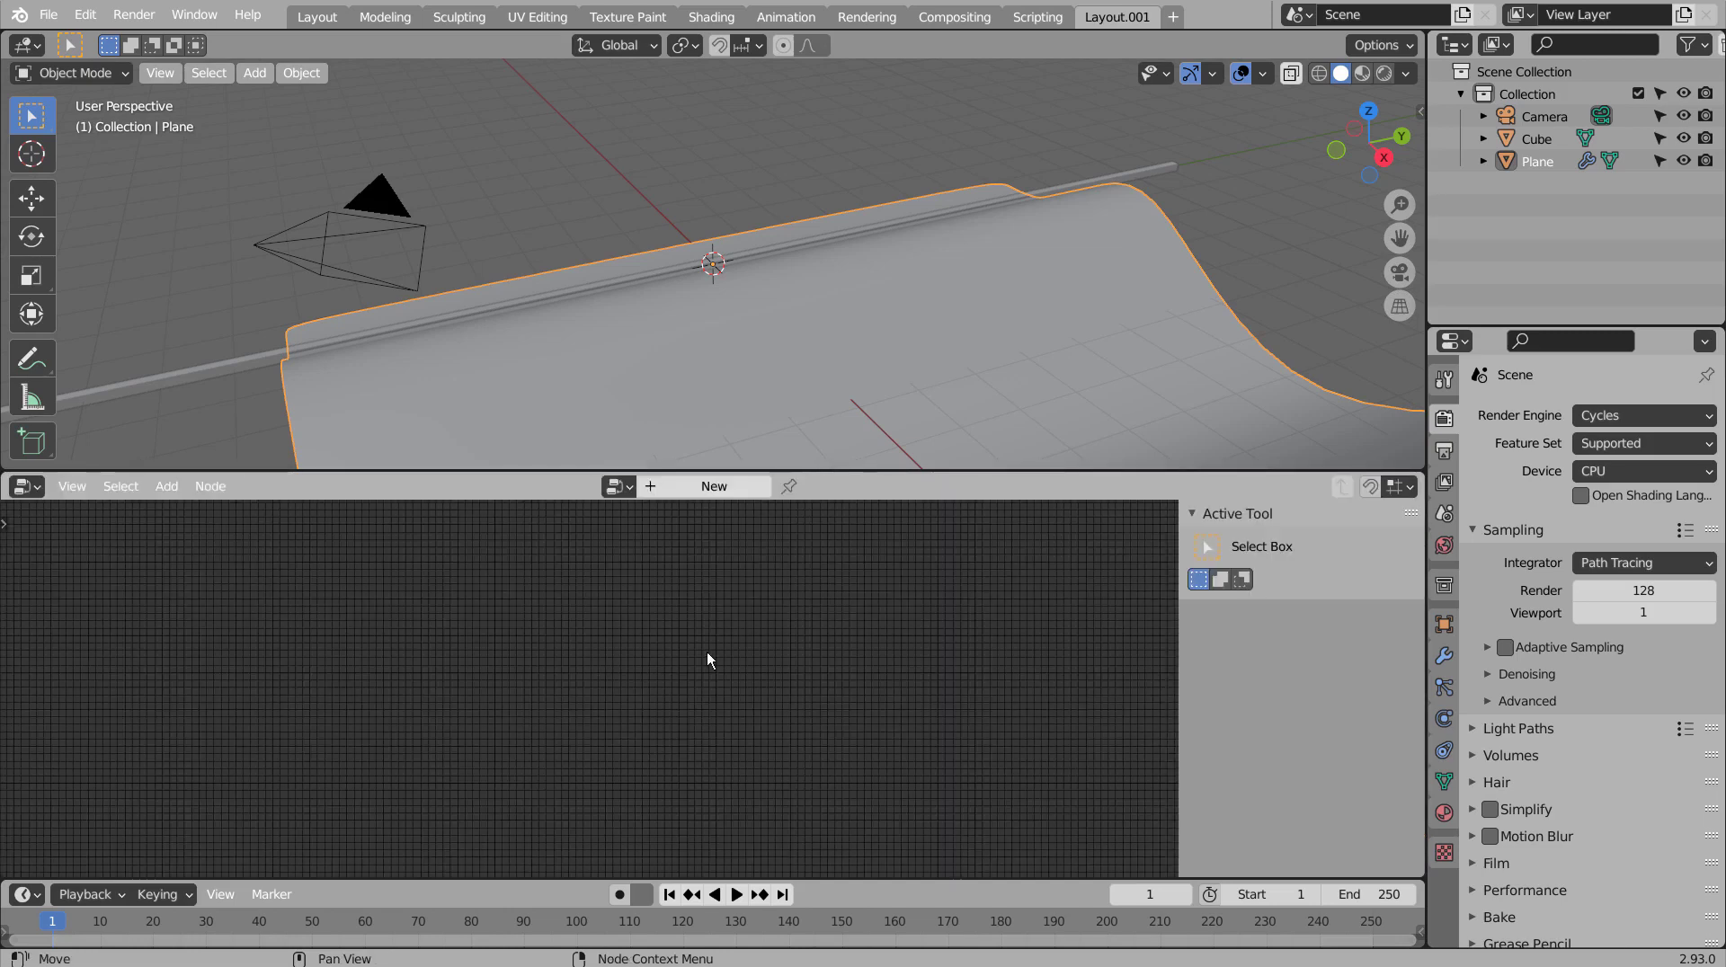
{"action": "left_click", "coordinate": [714, 495]}
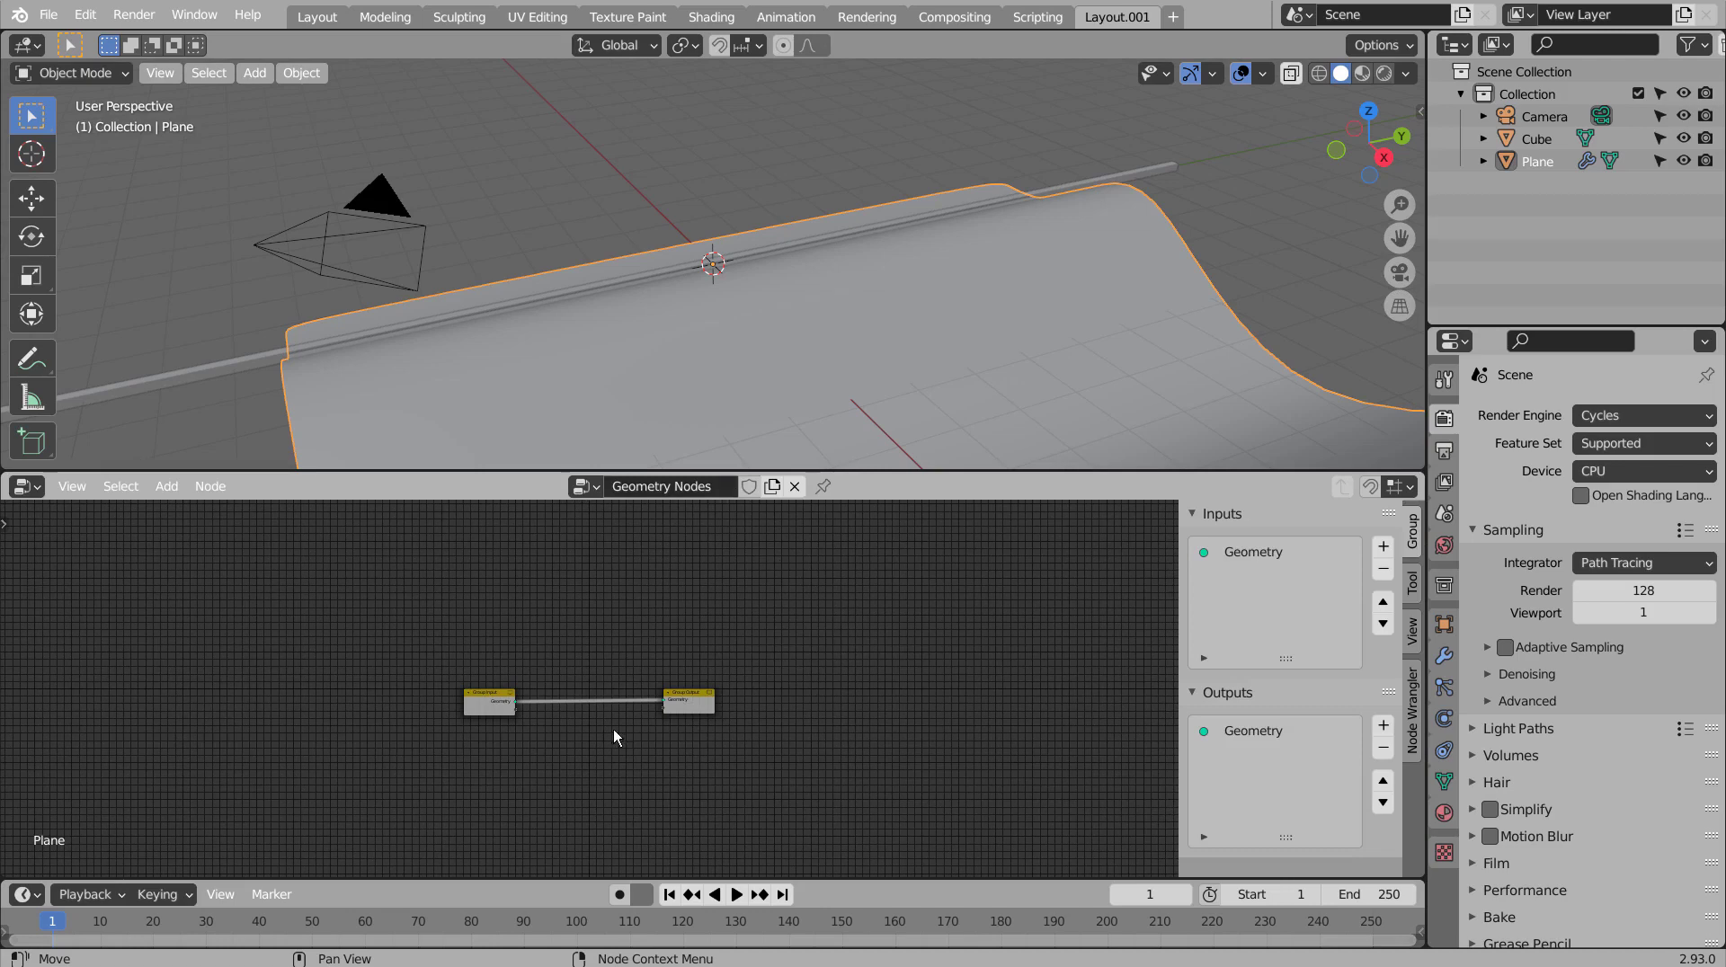
Step: Insert a Point Instance node between Group Input and Group Output and set its instanced object to Cube
{"action": "key", "text": "Home"}
{"action": "key", "text": "shift+a"}
{"action": "mouse_move", "coordinate": [680, 607]}
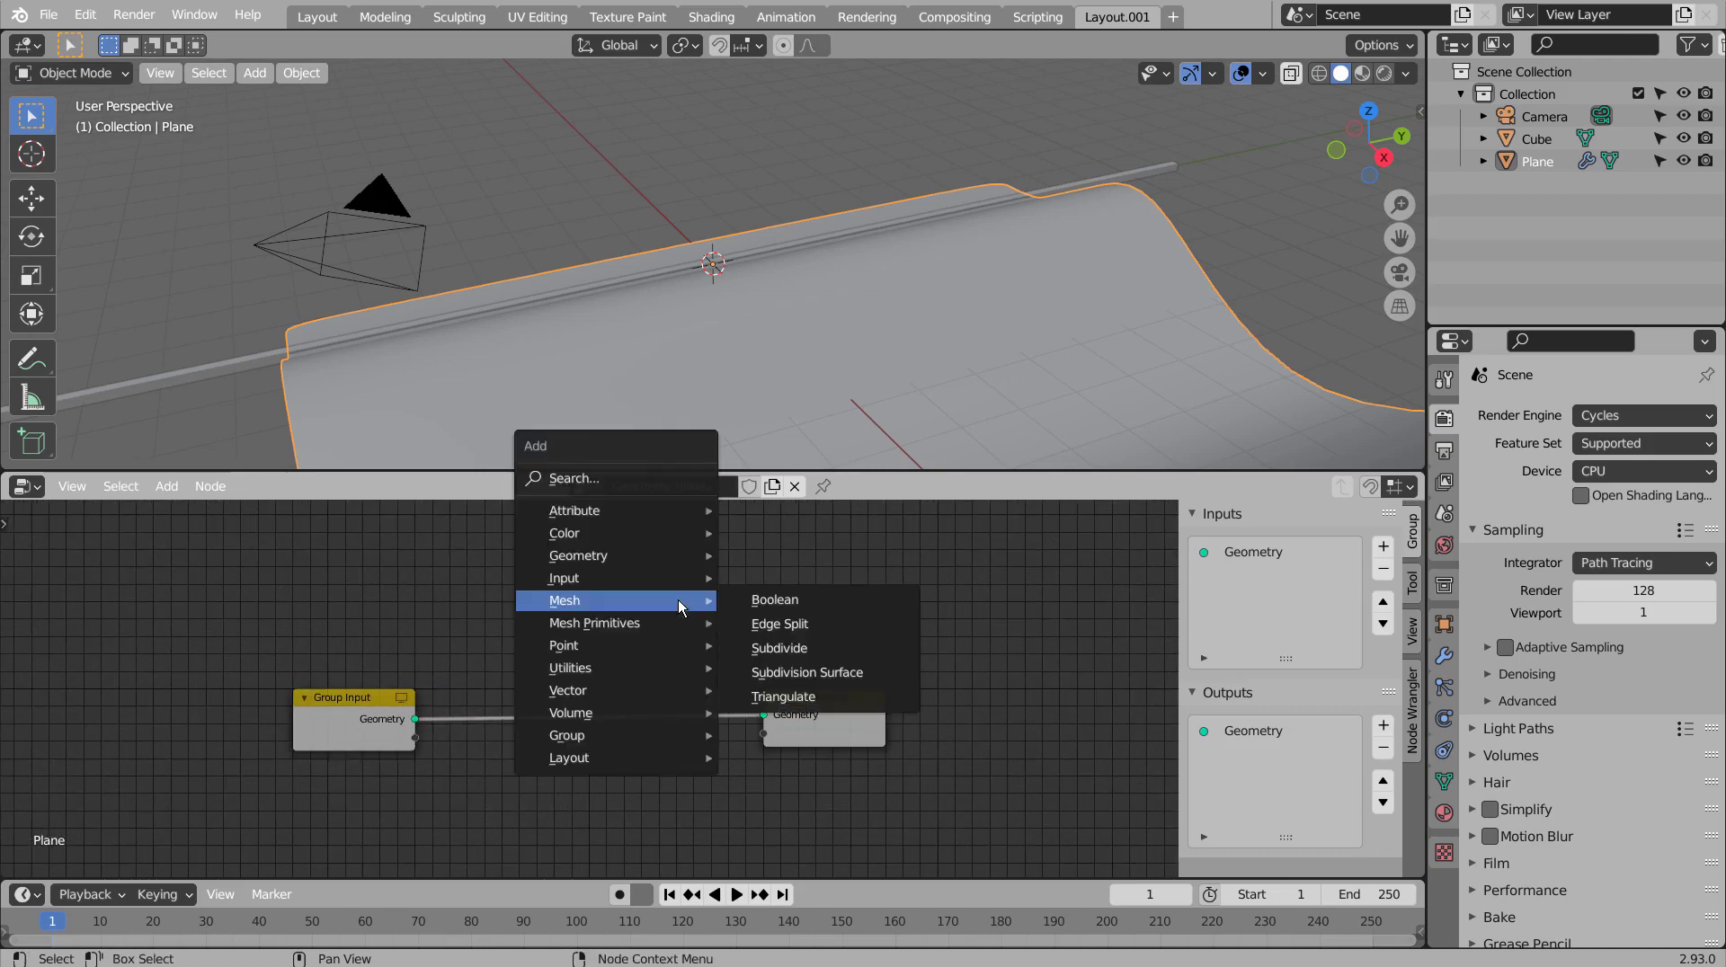
{"action": "mouse_move", "coordinate": [675, 646]}
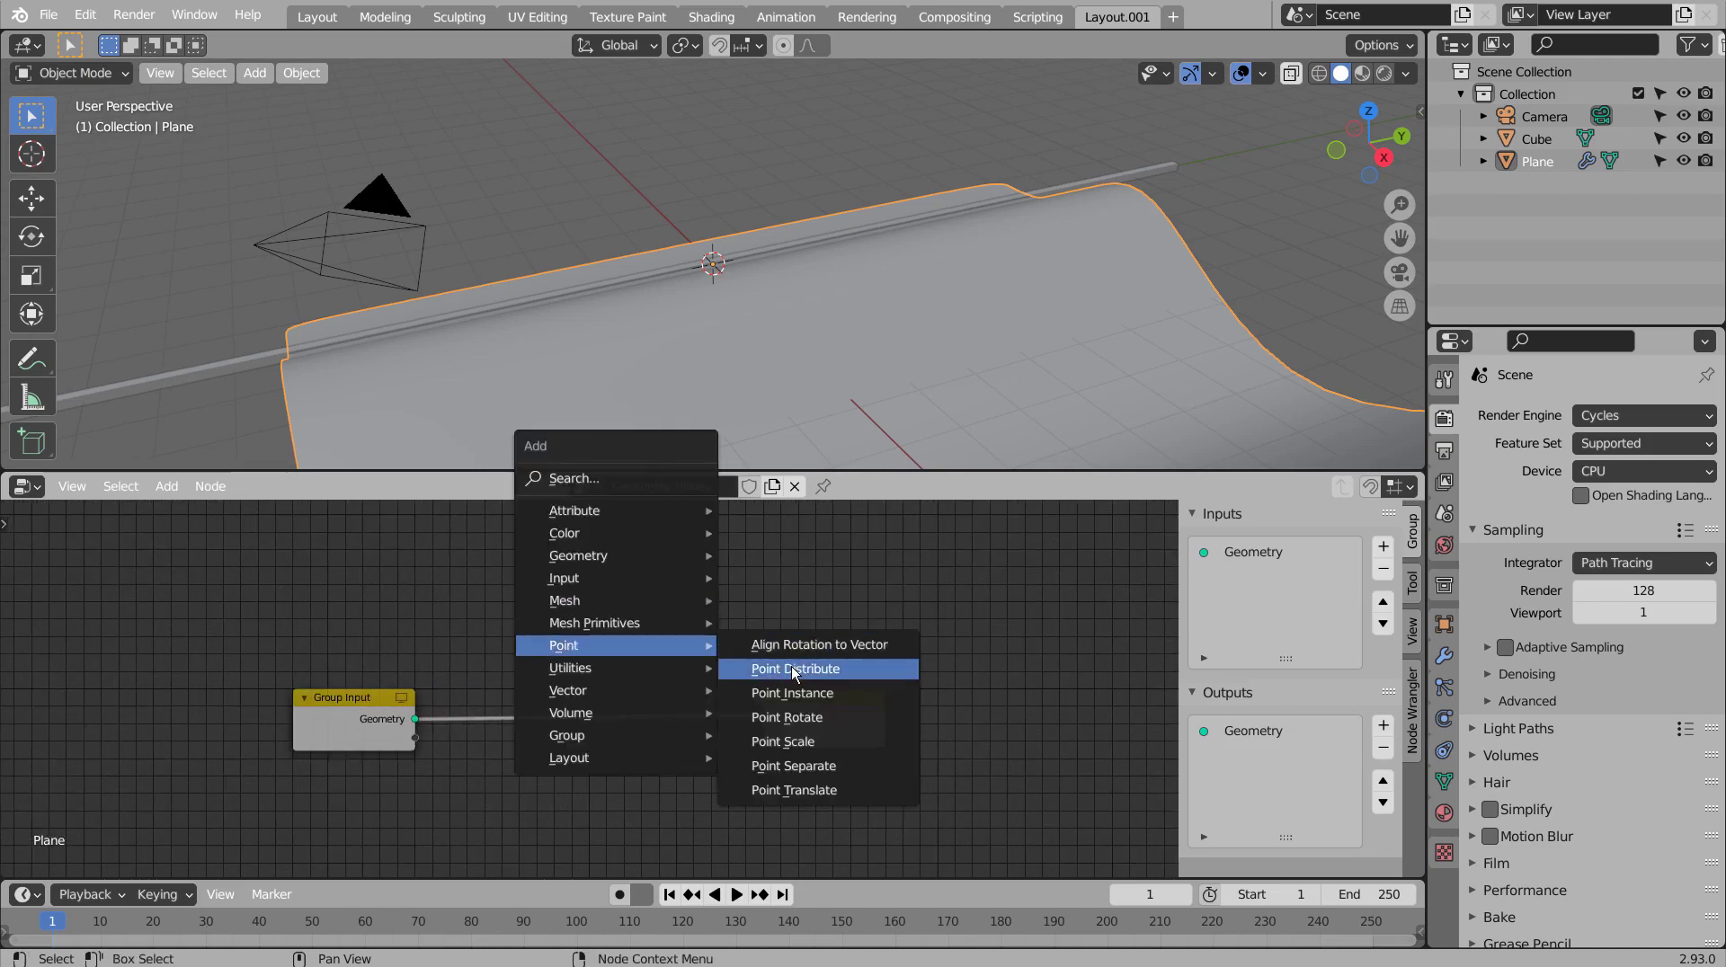
{"action": "left_click", "coordinate": [794, 693]}
{"action": "left_click", "coordinate": [661, 723]}
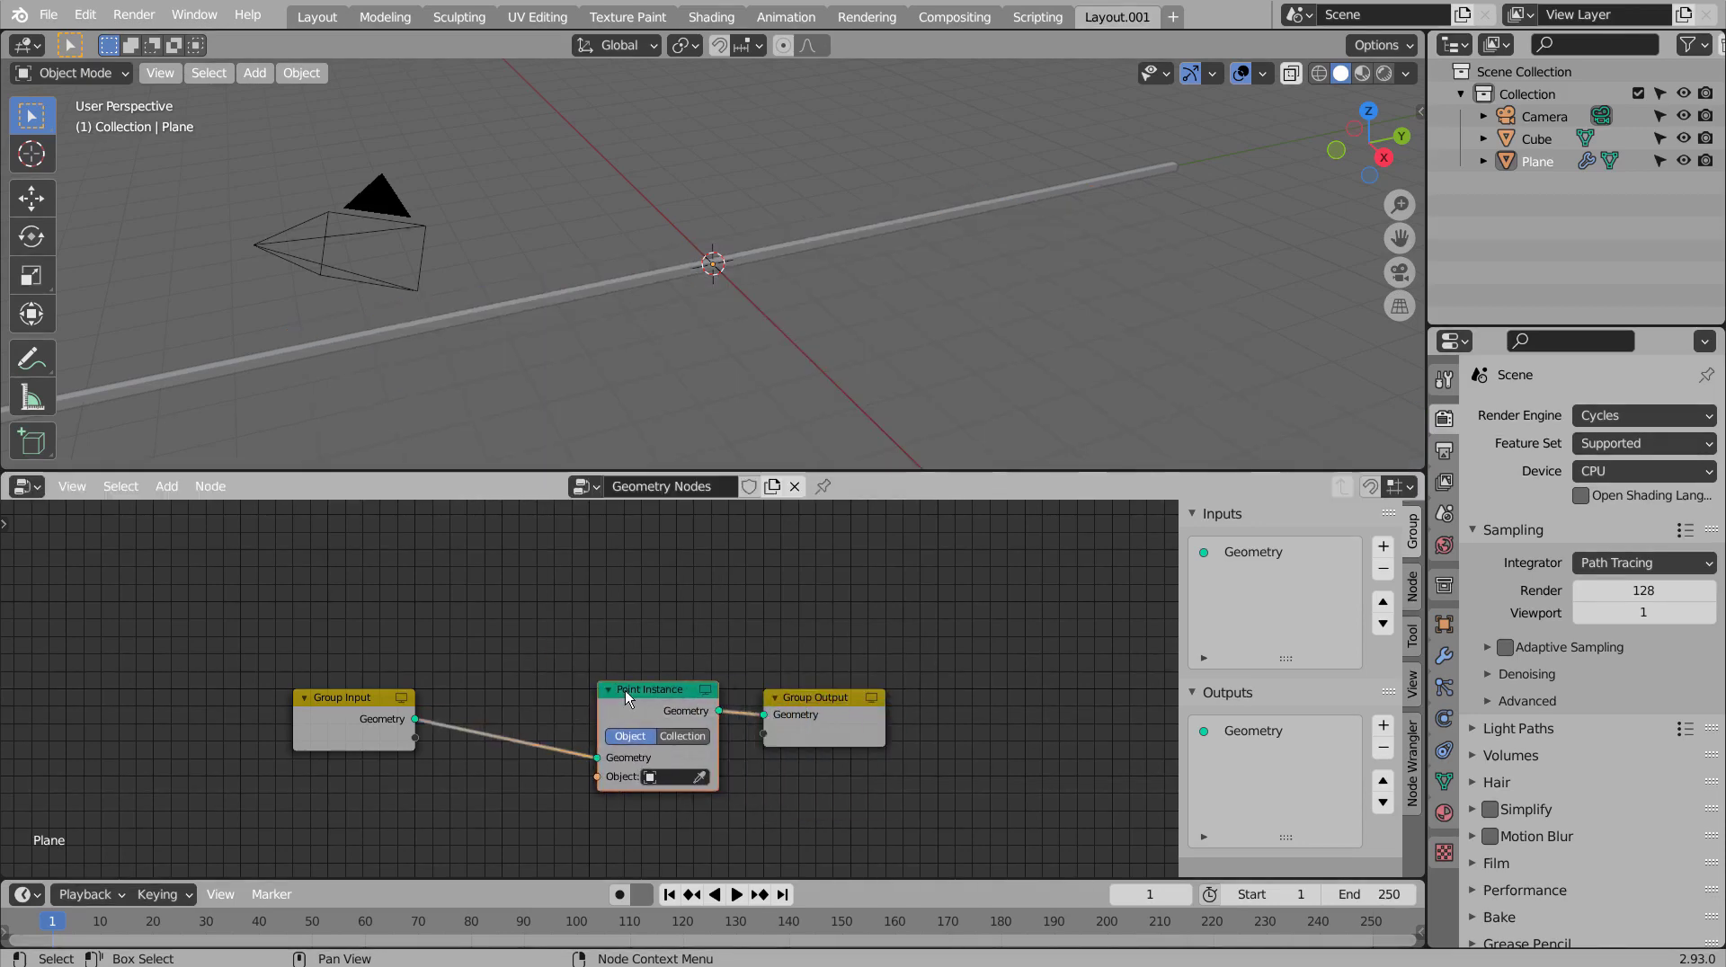
{"action": "left_click", "coordinate": [640, 777]}
{"action": "left_click", "coordinate": [634, 615]}
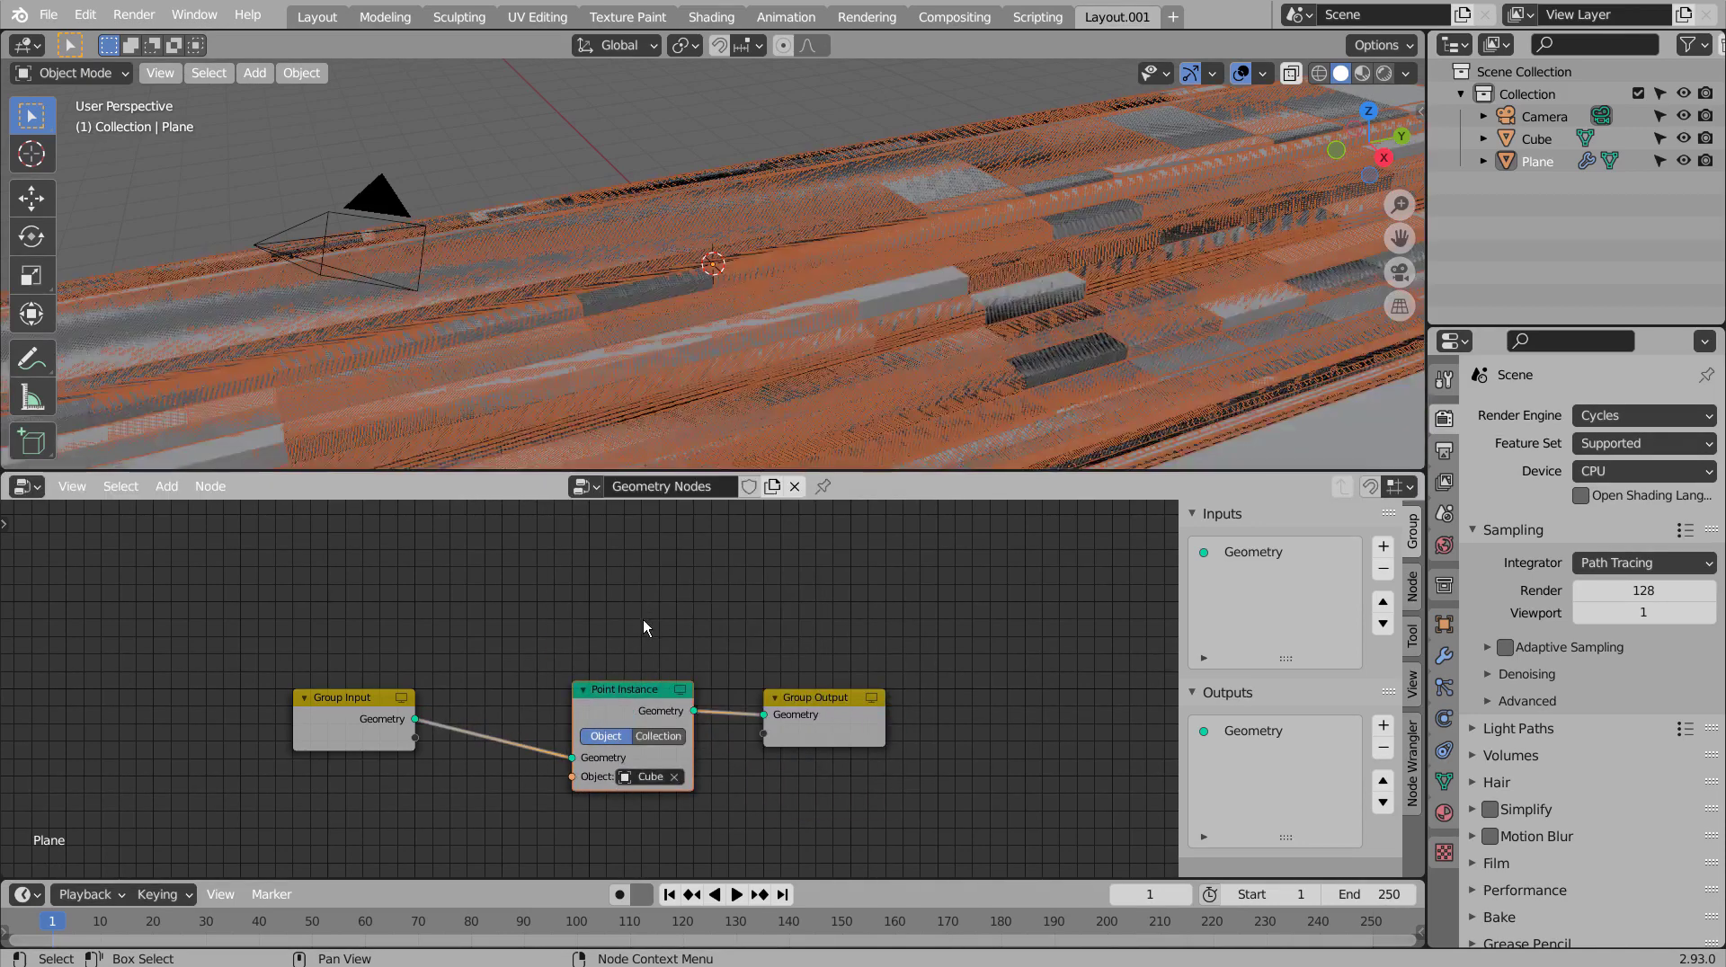
Step: Make room after Group Input and insert a Point Distribute node ahead of the Point Instance node
{"action": "scroll", "coordinate": [988, 322], "scroll_direction": "down", "scroll_amount": 5}
{"action": "middle_click_drag", "start_coordinate": [839, 331], "coordinate": [942, 284]}
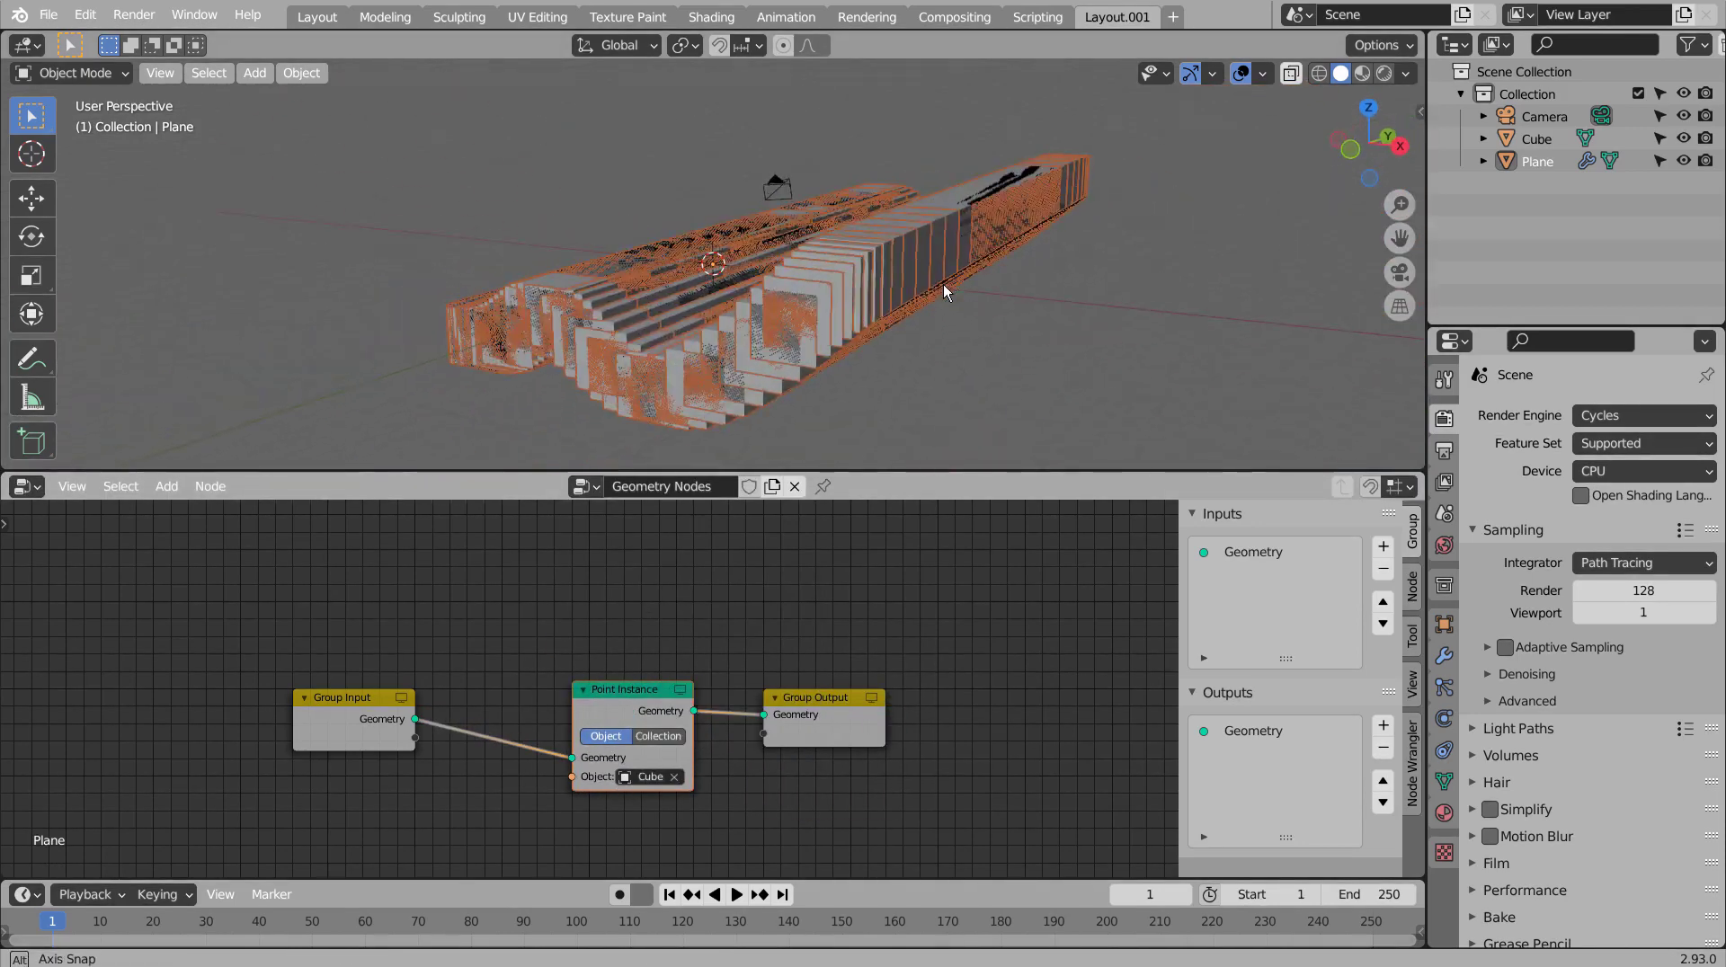
{"action": "left_click_drag", "start_coordinate": [356, 699], "coordinate": [121, 639]}
{"action": "key", "text": "shift+a"}
{"action": "mouse_move", "coordinate": [456, 639]}
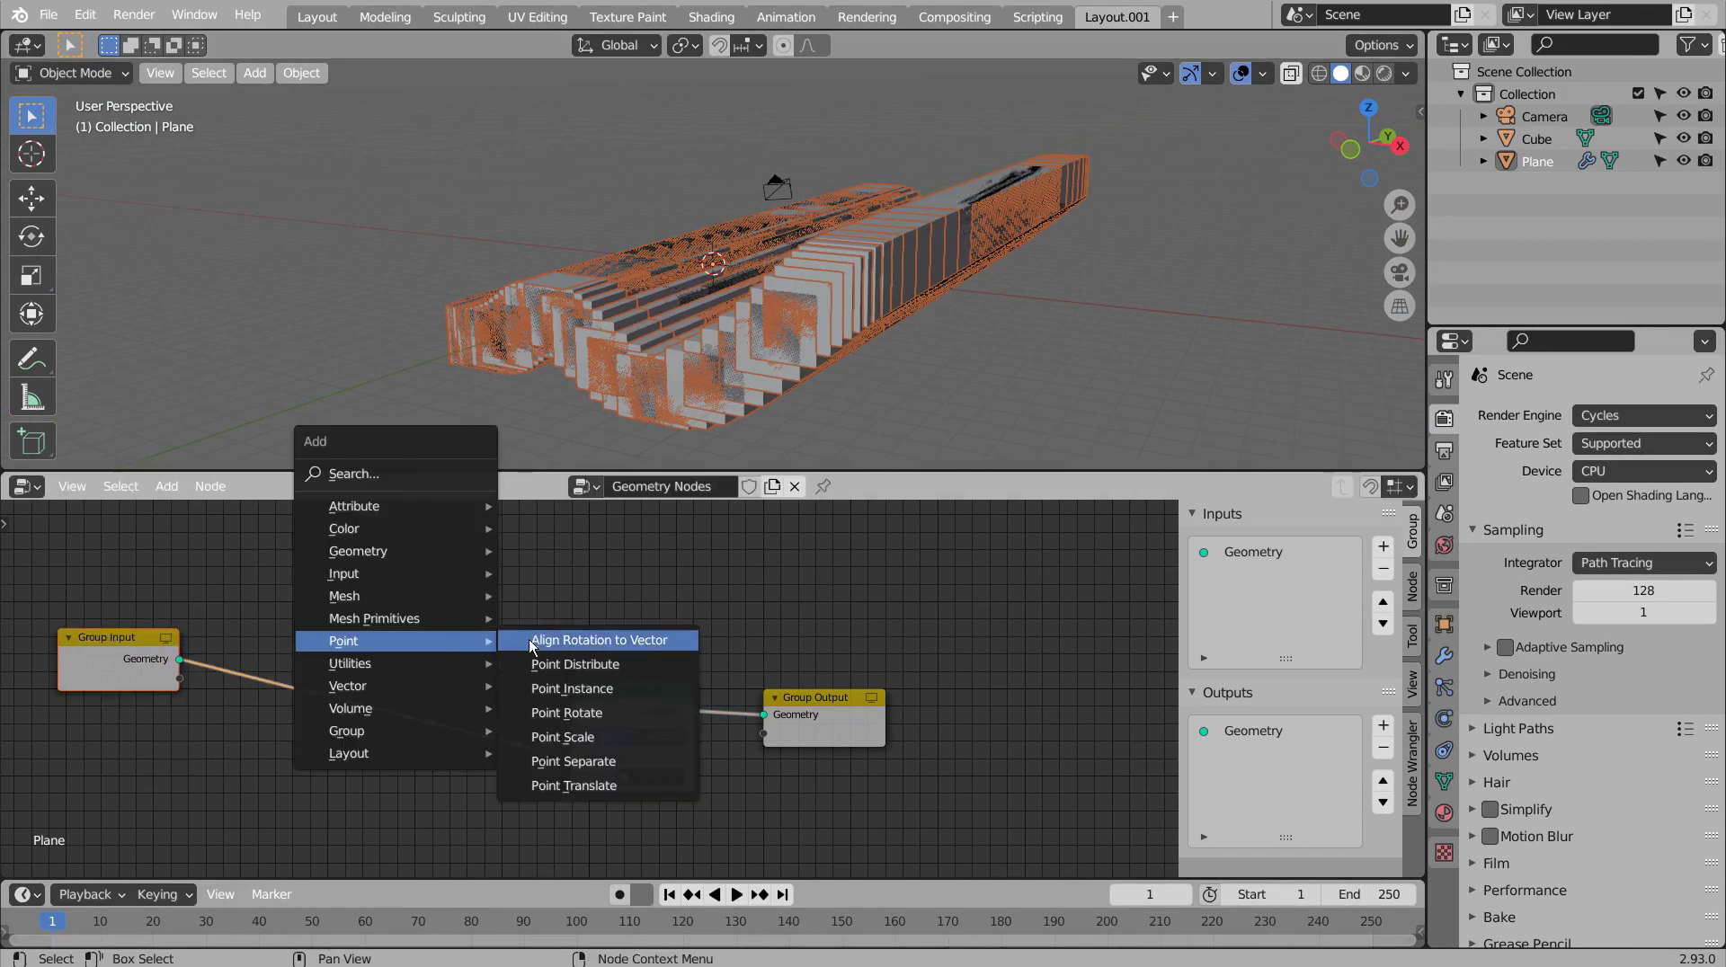
{"action": "left_click", "coordinate": [575, 664]}
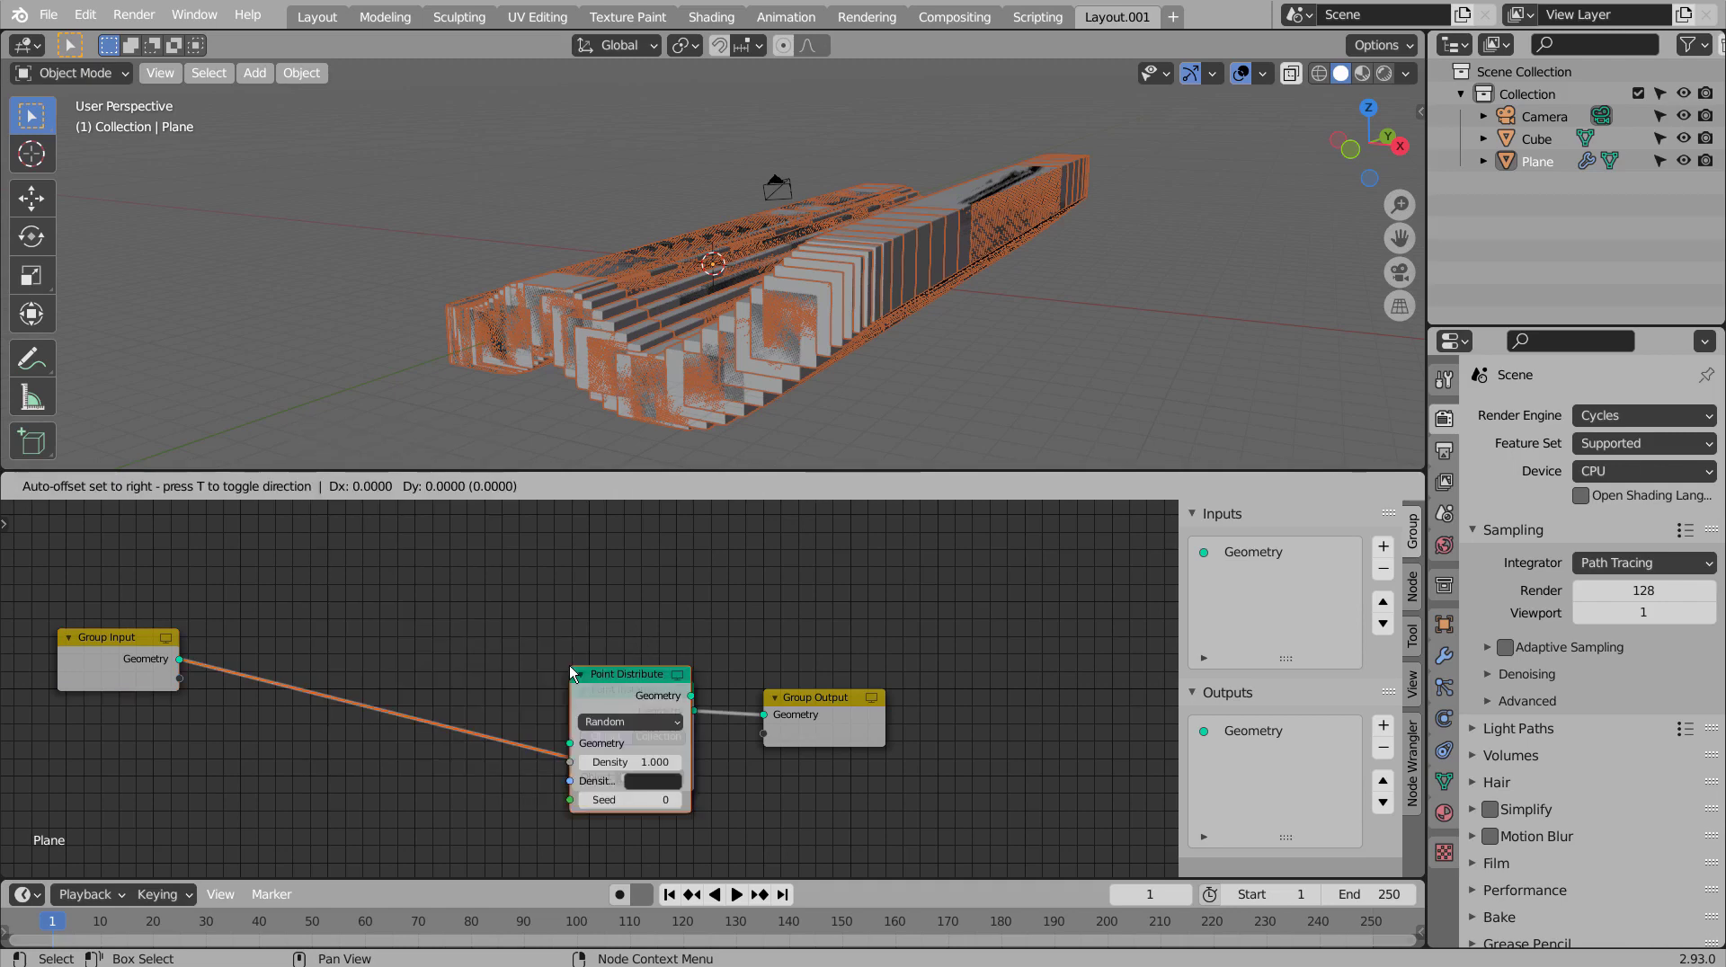
{"action": "left_click", "coordinate": [419, 671]}
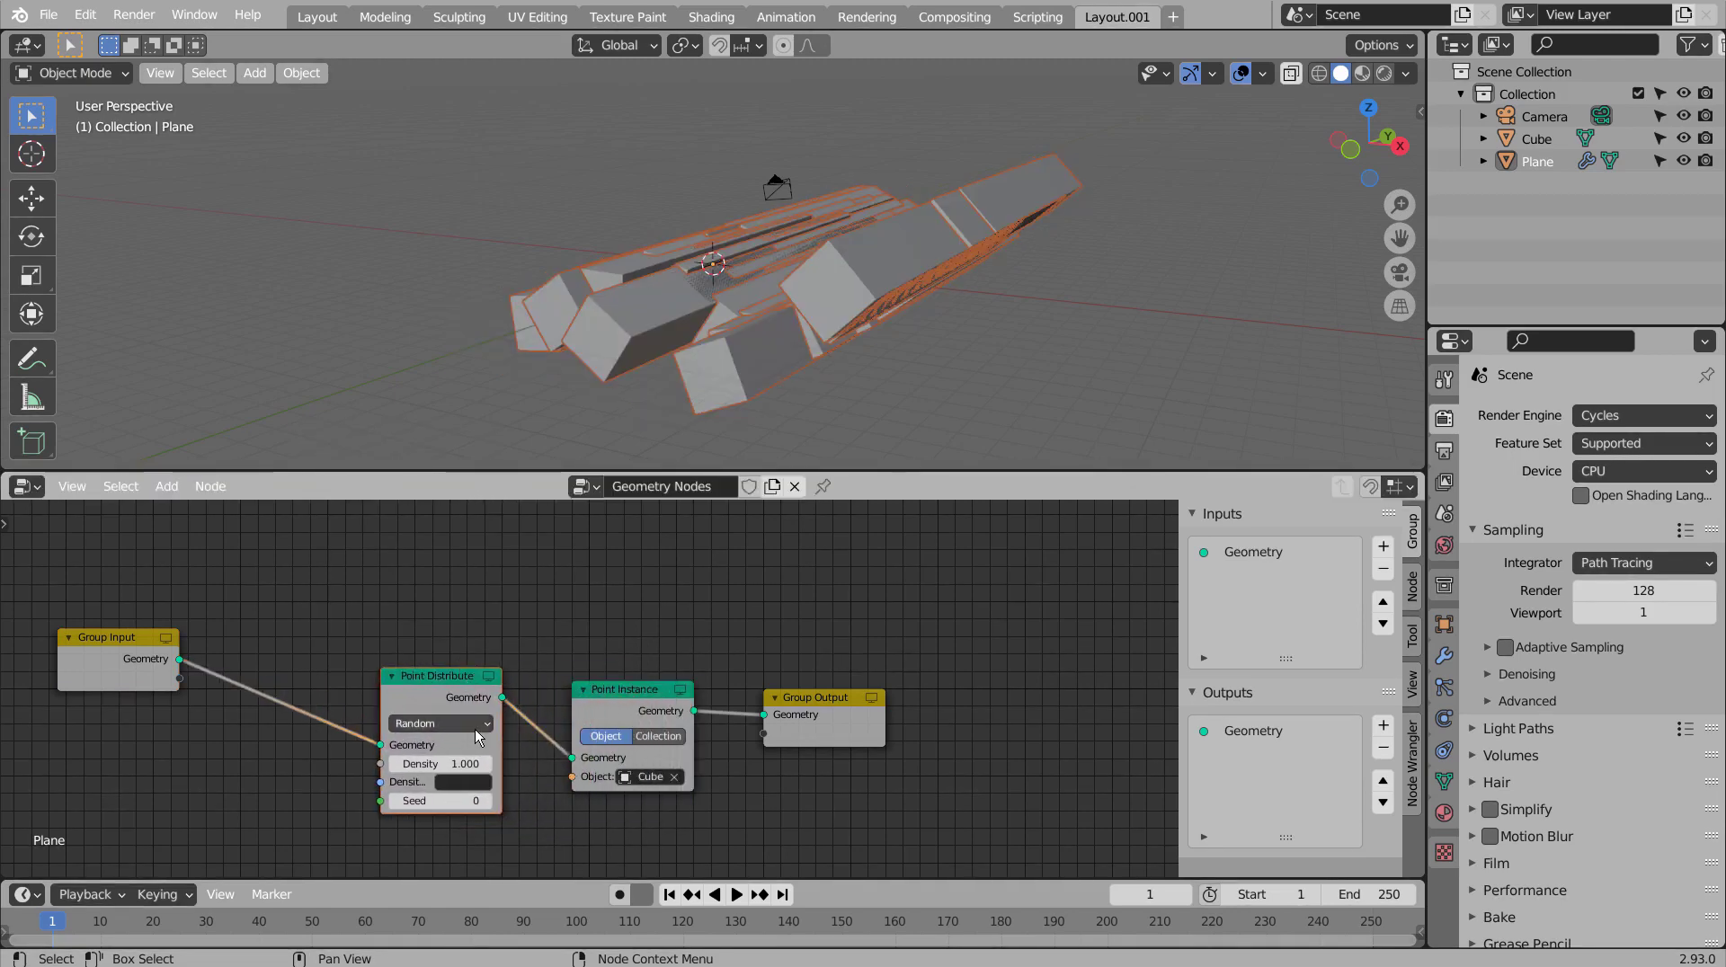
Step: Set the Point Distribute density to 0 and insert a Point Scale node between Group Input and Point Distribute
{"action": "left_click_drag", "start_coordinate": [450, 764], "coordinate": [350, 763]}
{"action": "key", "text": "shift+a"}
{"action": "mouse_move", "coordinate": [342, 594]}
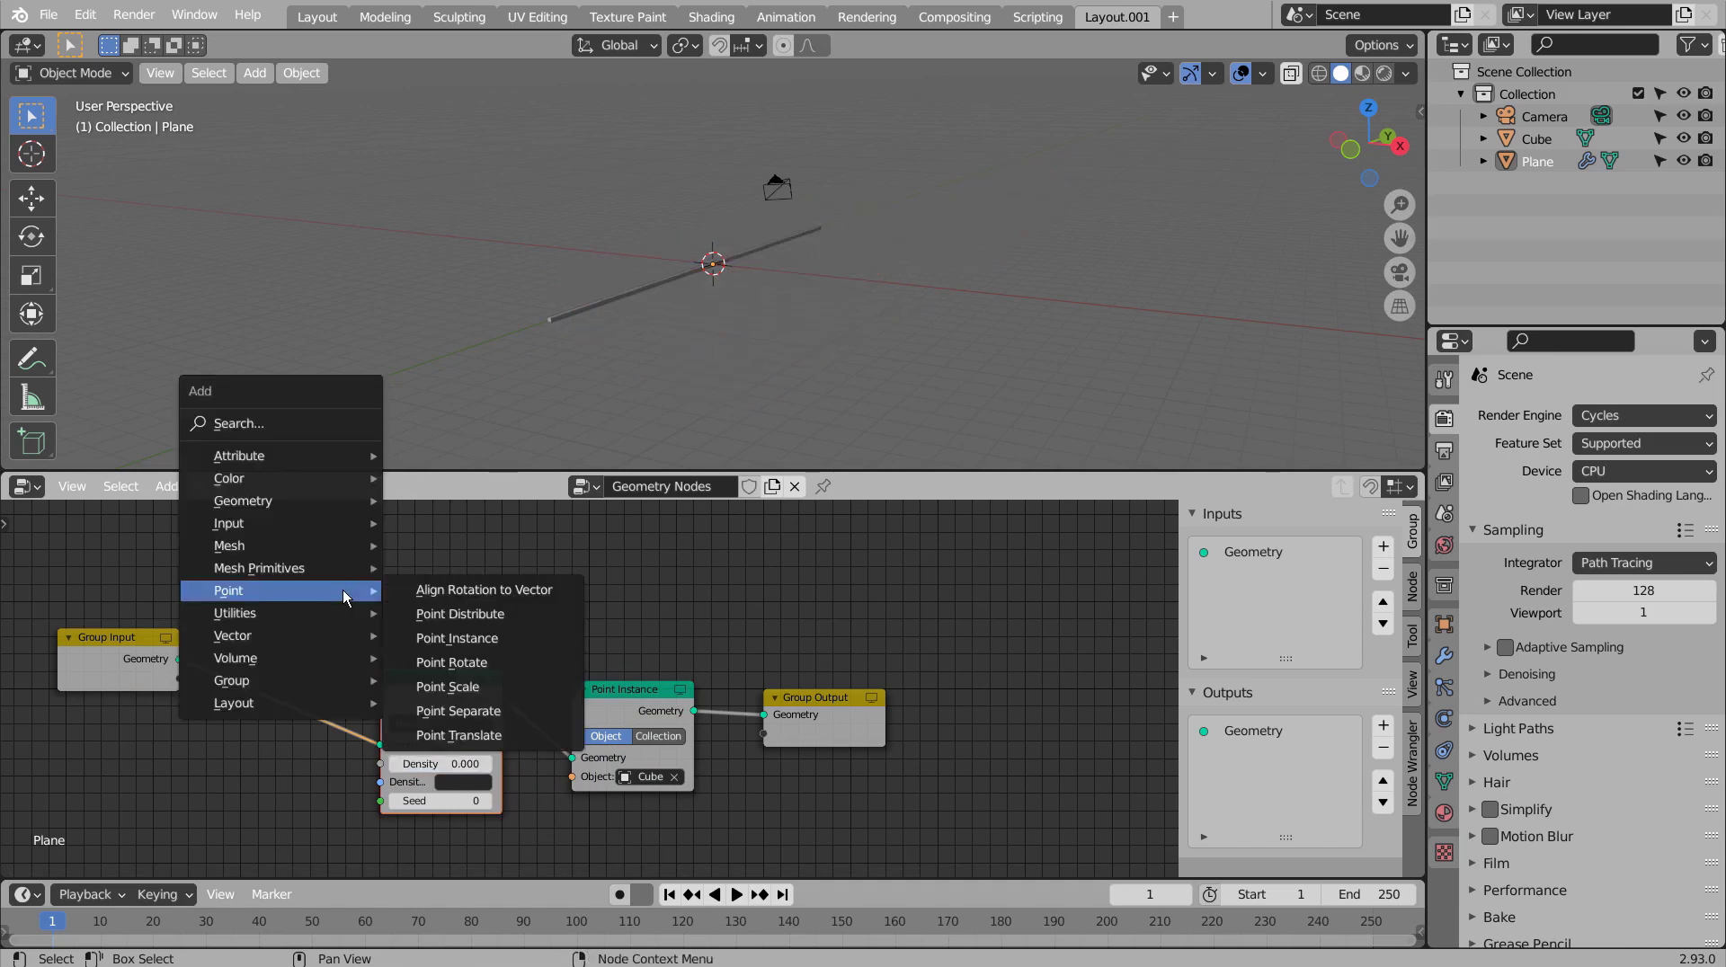
{"action": "left_click", "coordinate": [469, 688]}
{"action": "left_click", "coordinate": [333, 674]}
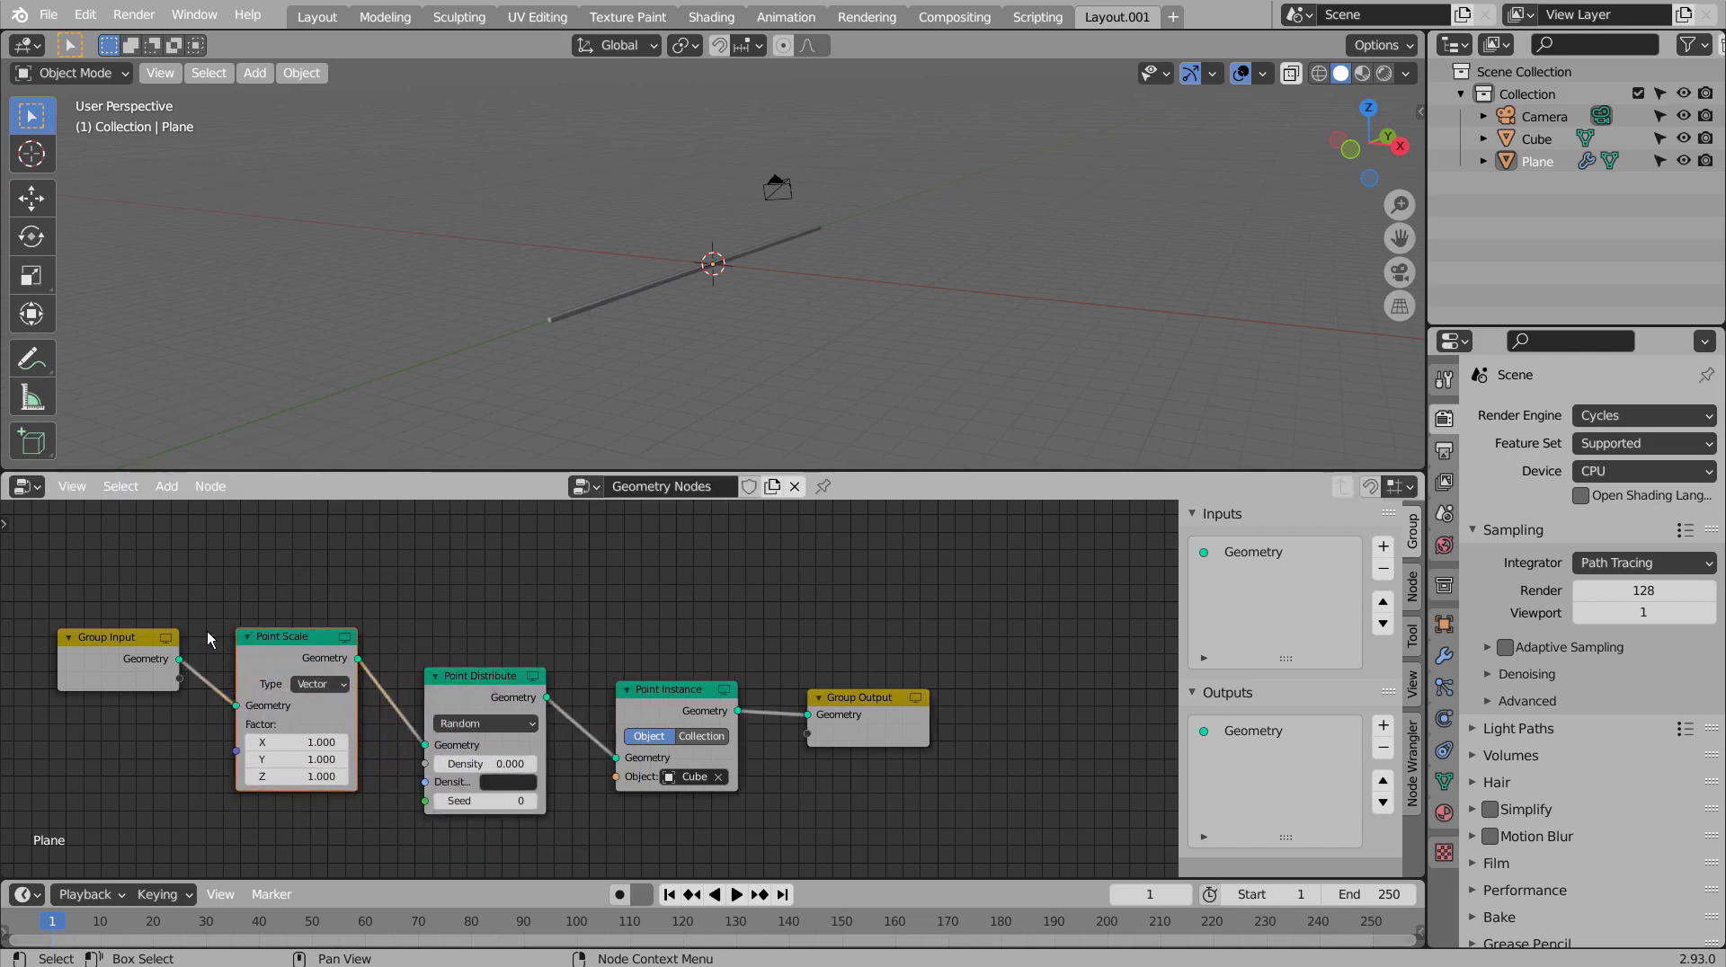
Step: Set the Point Scale node's factor to 0.1 on X, Y and Z
{"action": "left_click", "coordinate": [316, 742]}
{"action": "type", "text": "0.1"}
{"action": "key", "text": "Tab"}
{"action": "type", "text": ".1"}
{"action": "key", "text": "Tab"}
{"action": "type", "text": ".1"}
{"action": "key", "text": "Return"}
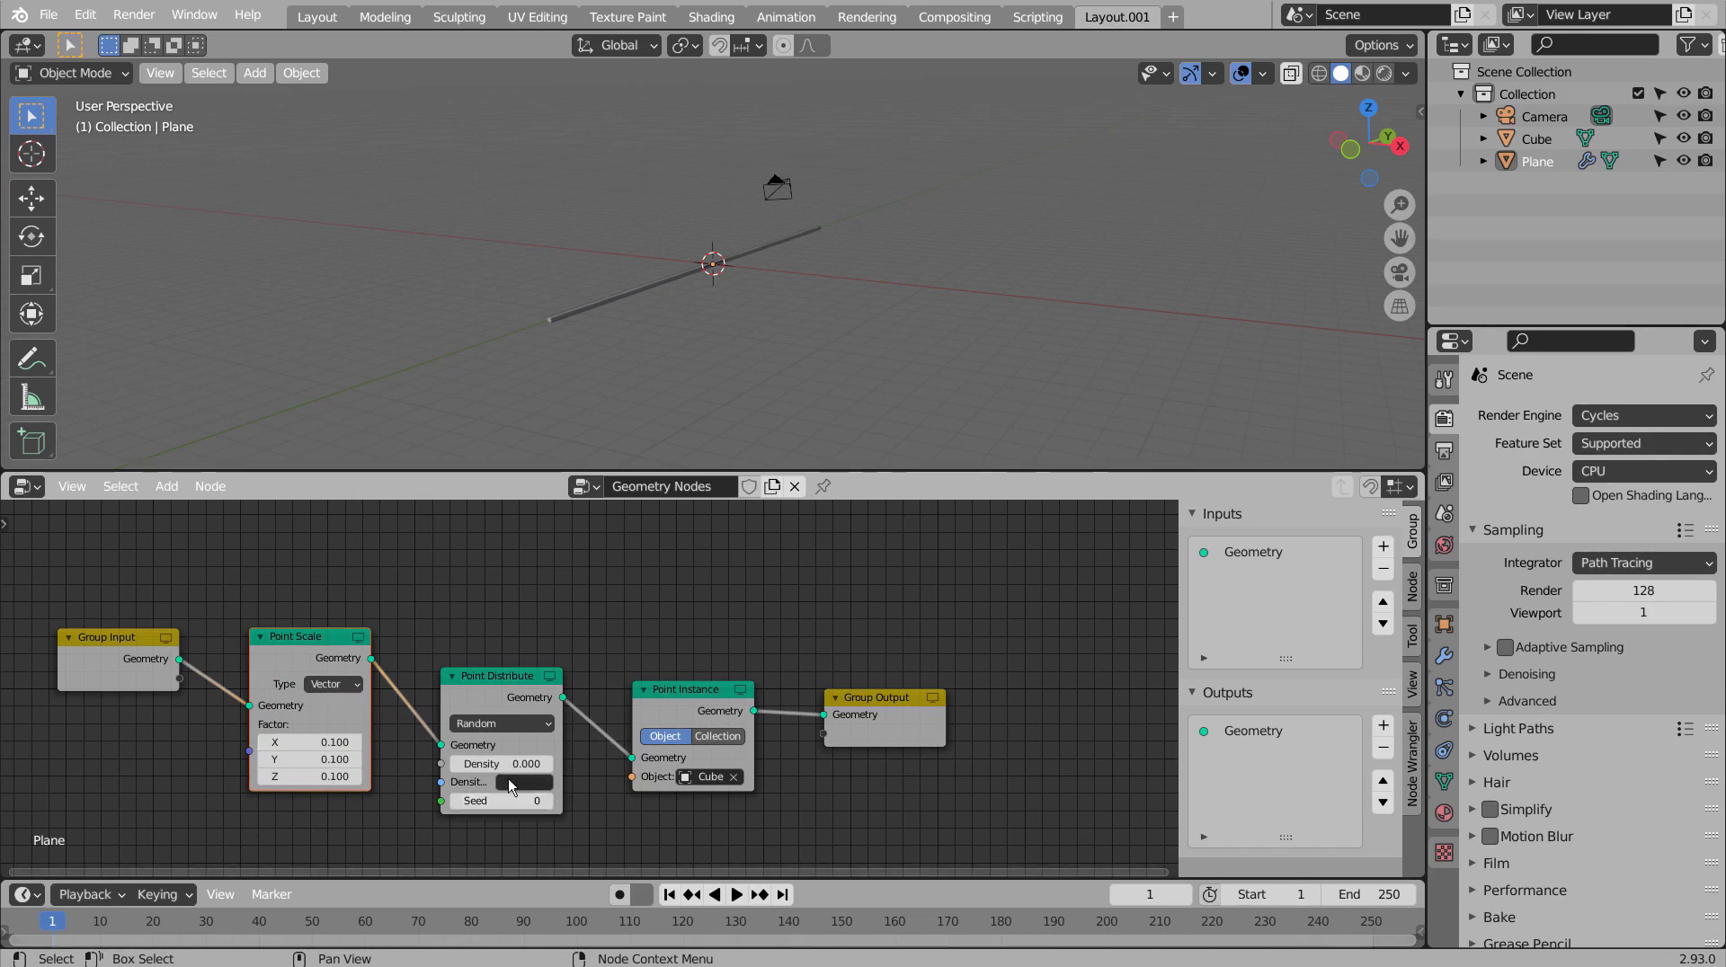
Step: Set the Point Distribute node's density to 2.5 and view the distributed rods from several angles
{"action": "left_click_drag", "start_coordinate": [507, 764], "coordinate": [552, 764]}
{"action": "middle_click_drag", "start_coordinate": [758, 344], "coordinate": [537, 363]}
{"action": "scroll", "coordinate": [611, 336], "scroll_direction": "up", "scroll_amount": 3}
{"action": "middle_click_drag", "start_coordinate": [378, 323], "coordinate": [647, 423]}
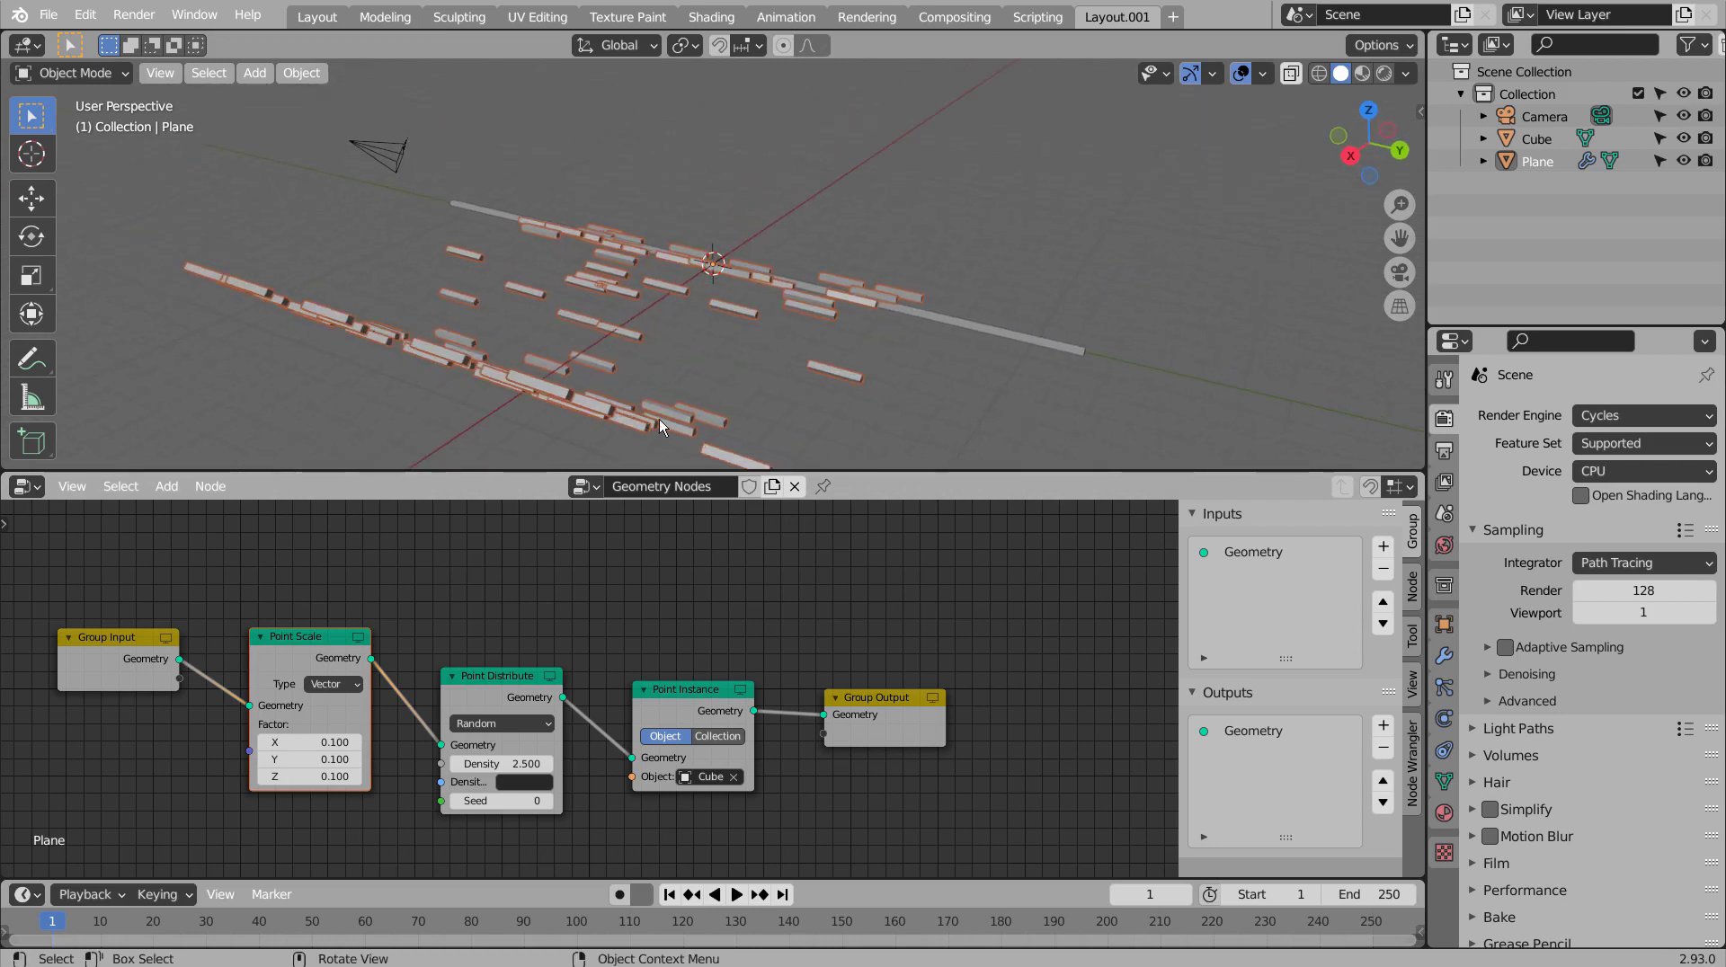
{"action": "middle_click_drag", "start_coordinate": [504, 262], "coordinate": [1010, 385]}
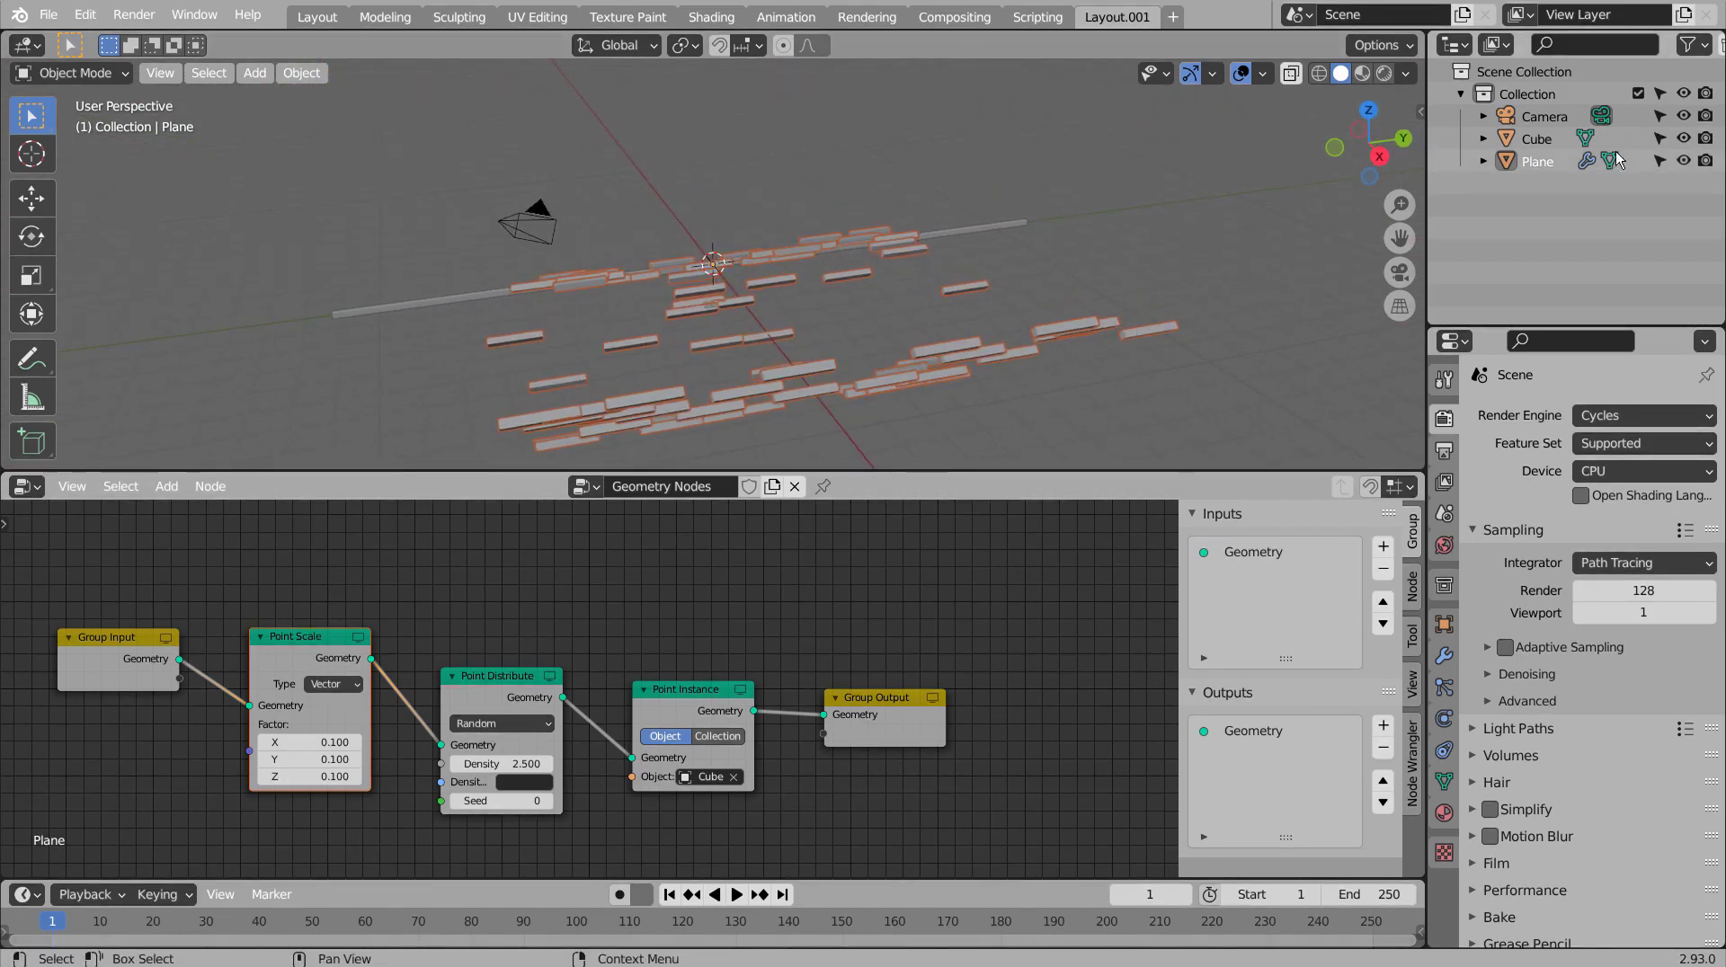
Step: Select the Plane object and stretch it along the global Y axis
{"action": "left_click", "coordinate": [1541, 162]}
{"action": "scroll", "coordinate": [1087, 375], "scroll_direction": "down", "scroll_amount": 6}
{"action": "key", "text": "s"}
{"action": "key", "text": "x"}
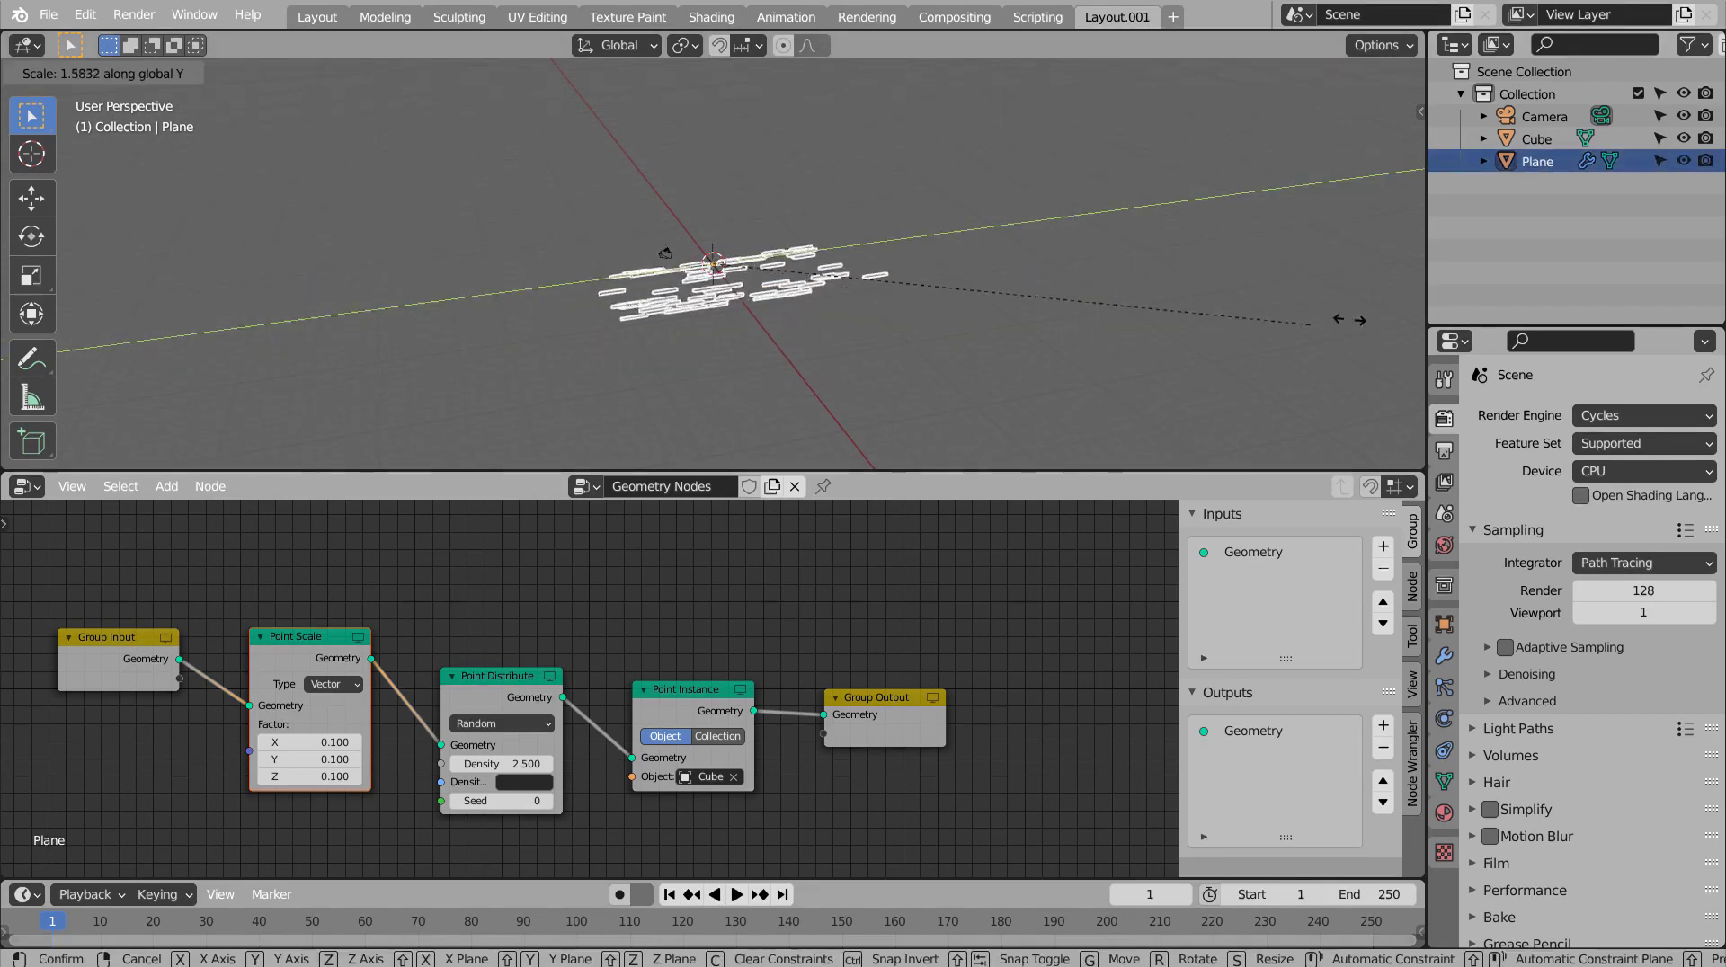
{"action": "left_click", "coordinate": [979, 291]}
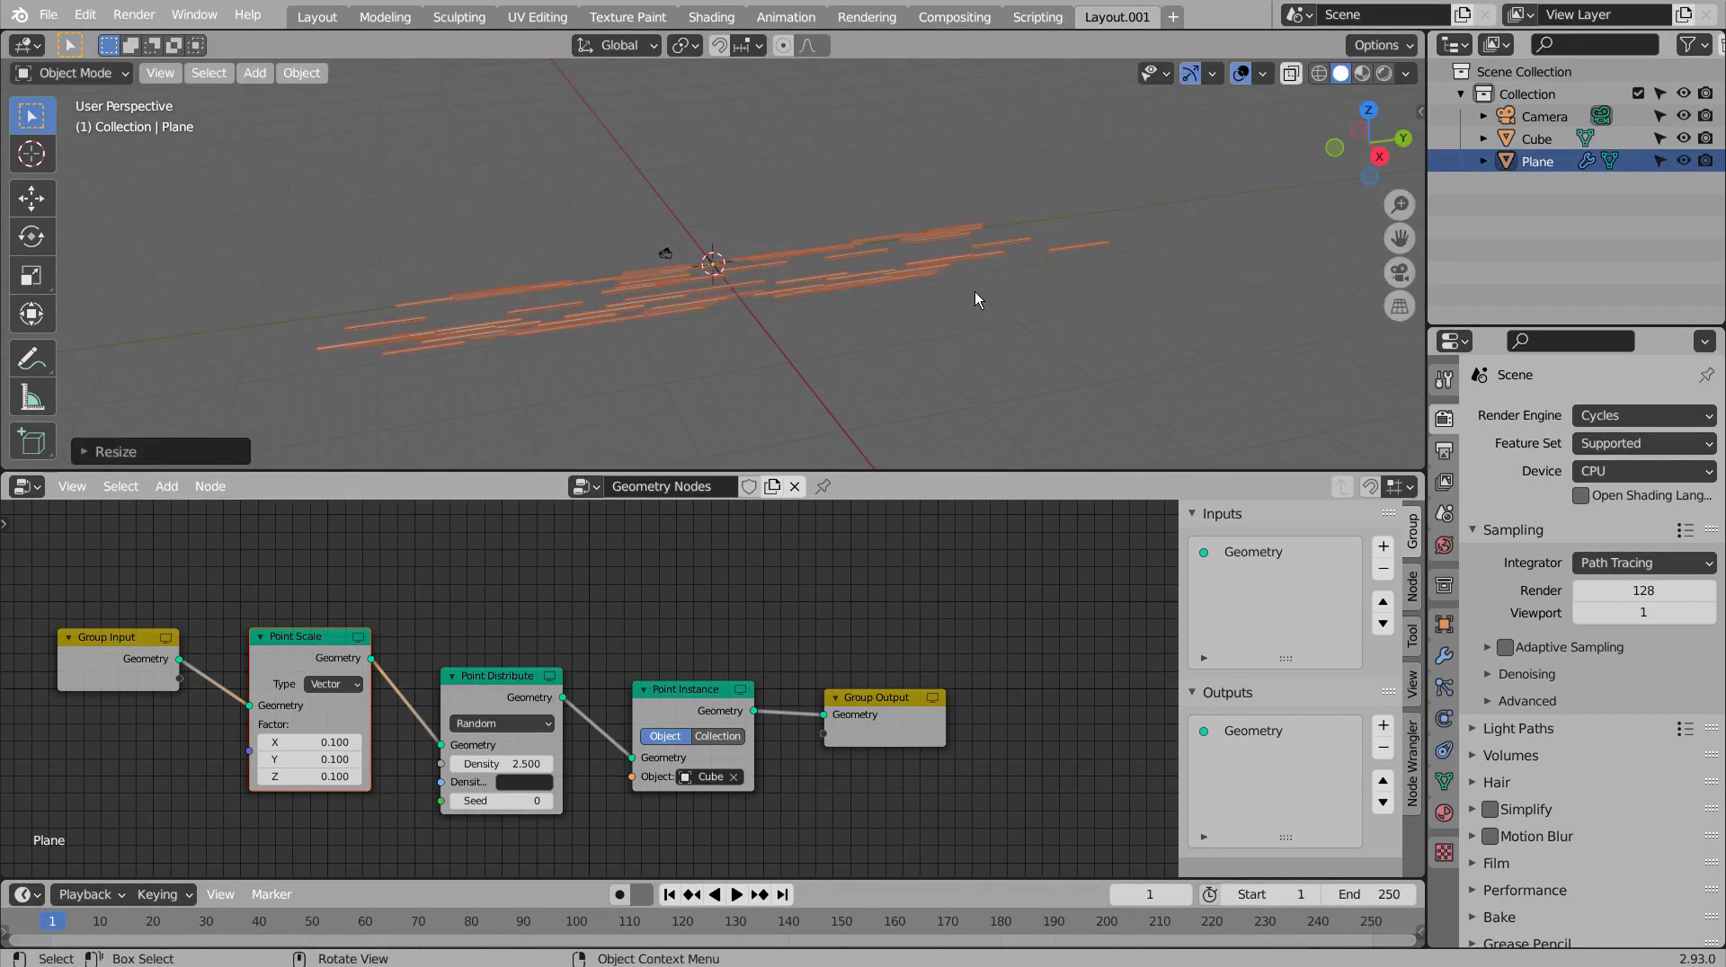
{"action": "middle_click_drag", "start_coordinate": [973, 291], "coordinate": [721, 269]}
{"action": "scroll", "coordinate": [655, 253], "scroll_direction": "up", "scroll_amount": 8}
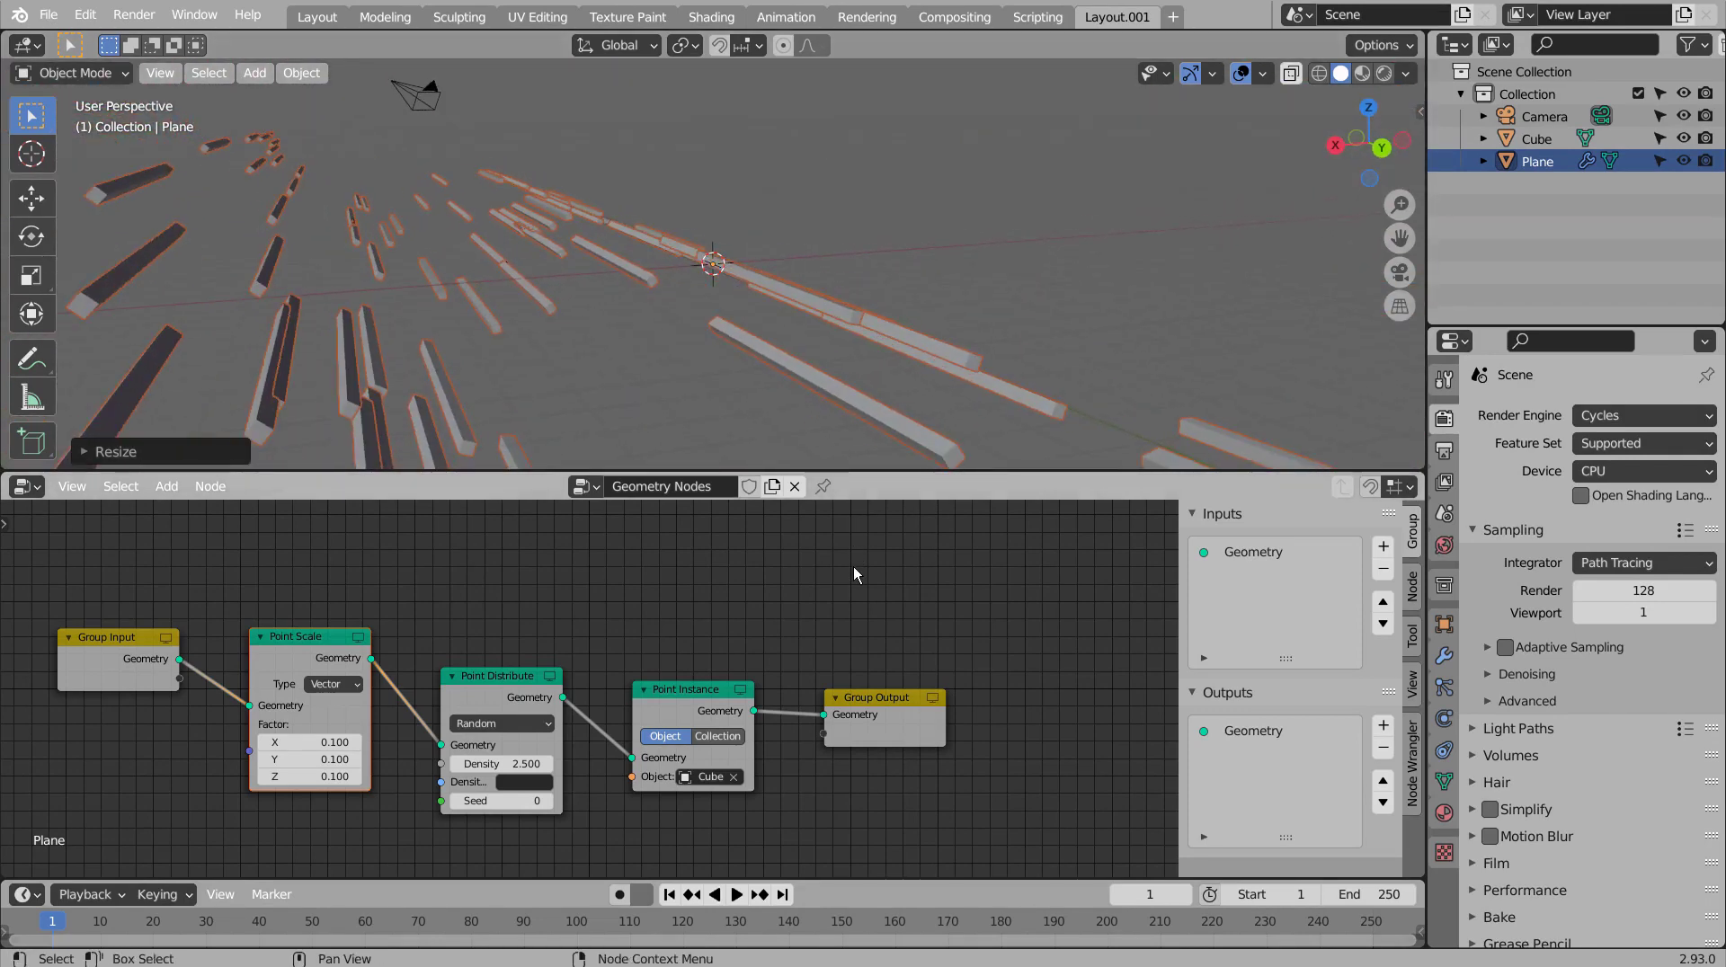
{"action": "key", "text": "ctrl+space"}
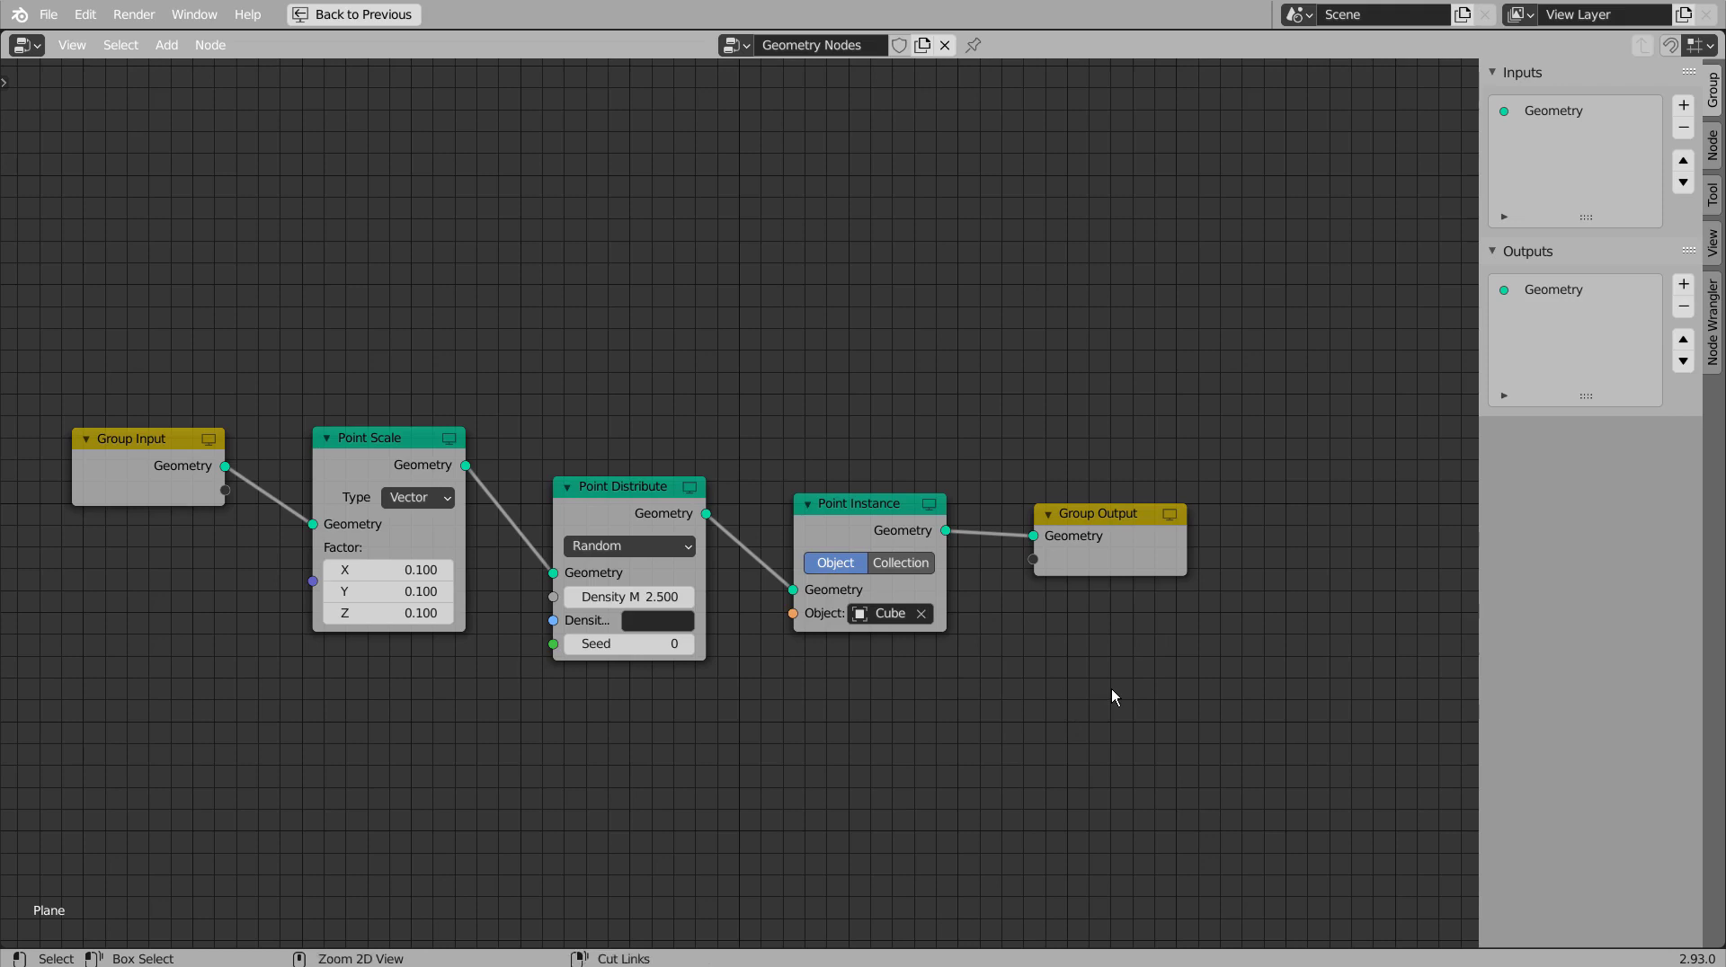
{"action": "key", "text": "ctrl+space"}
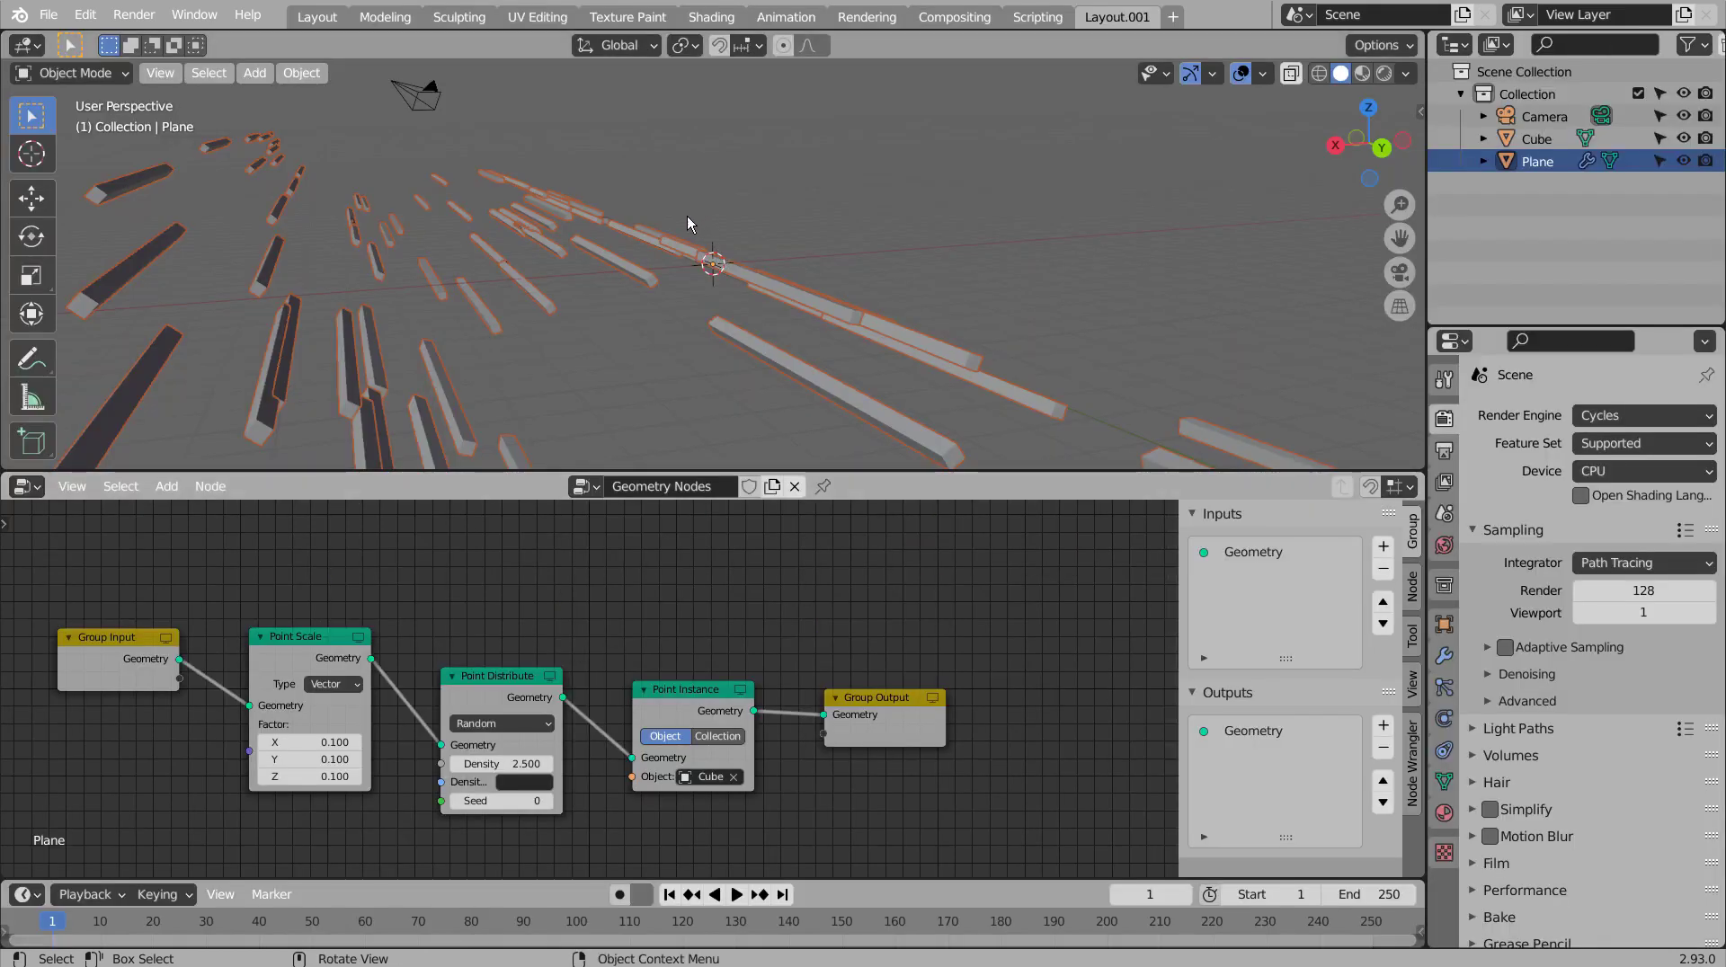
Step: Select the original Cube, hide it in the viewport and show it again
{"action": "middle_click_drag", "start_coordinate": [652, 262], "coordinate": [920, 317]}
{"action": "left_click", "coordinate": [1545, 141]}
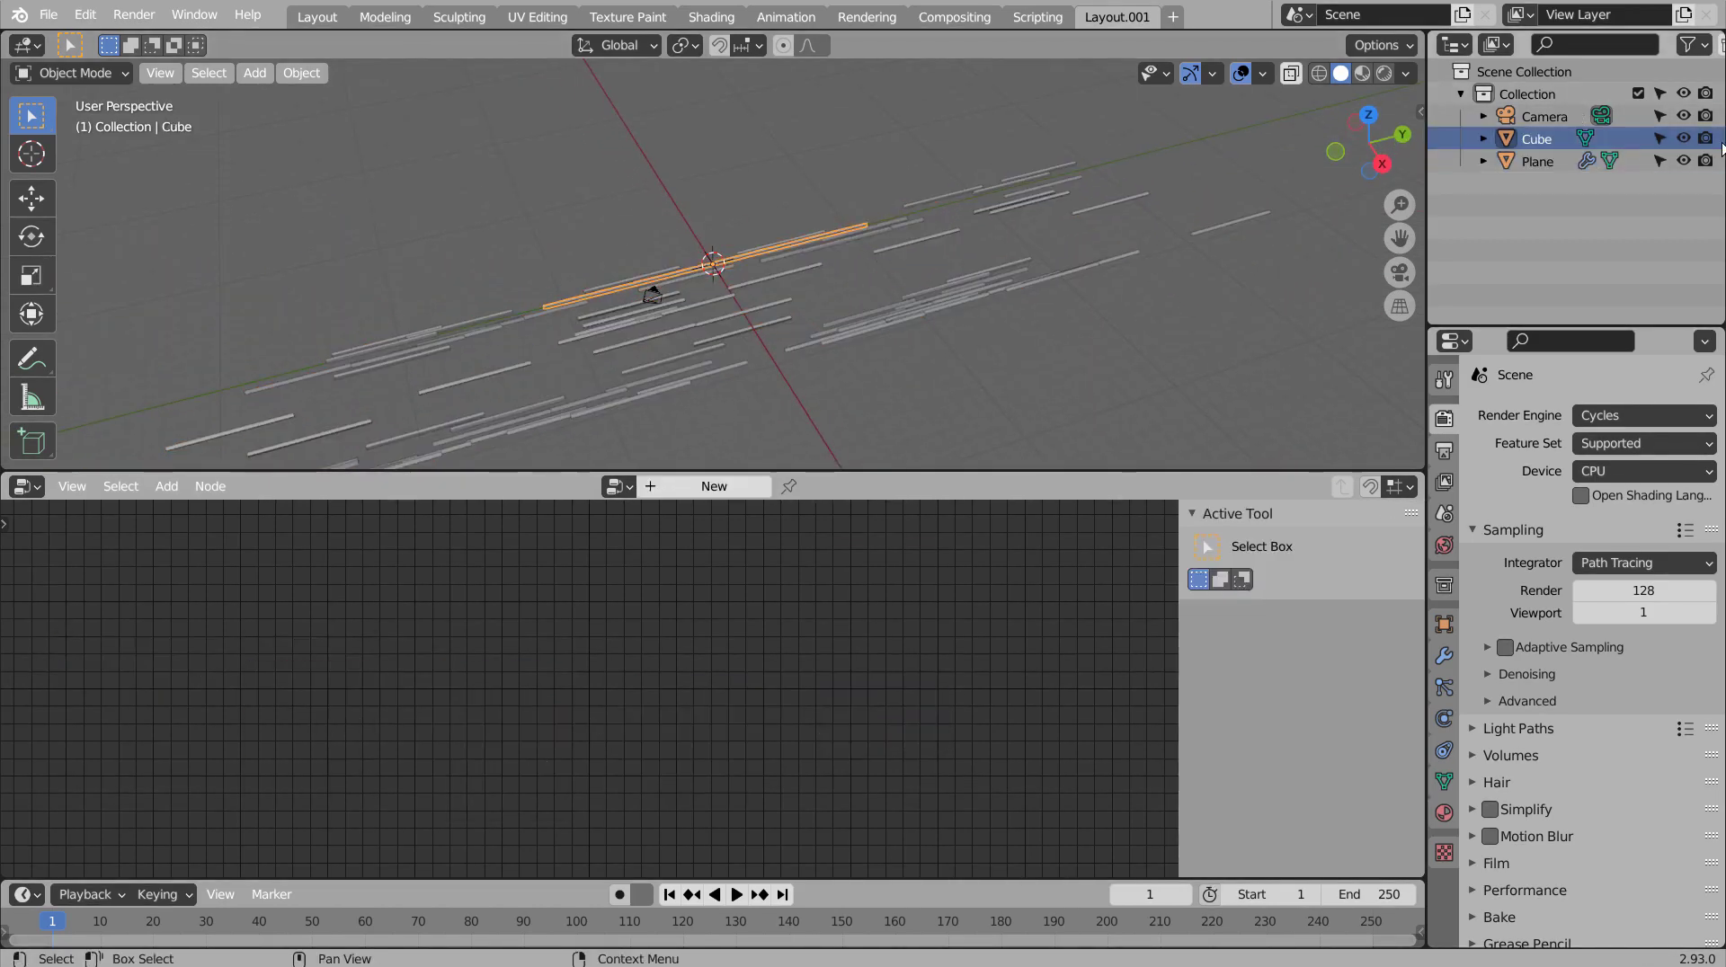
{"action": "left_click", "coordinate": [1684, 139]}
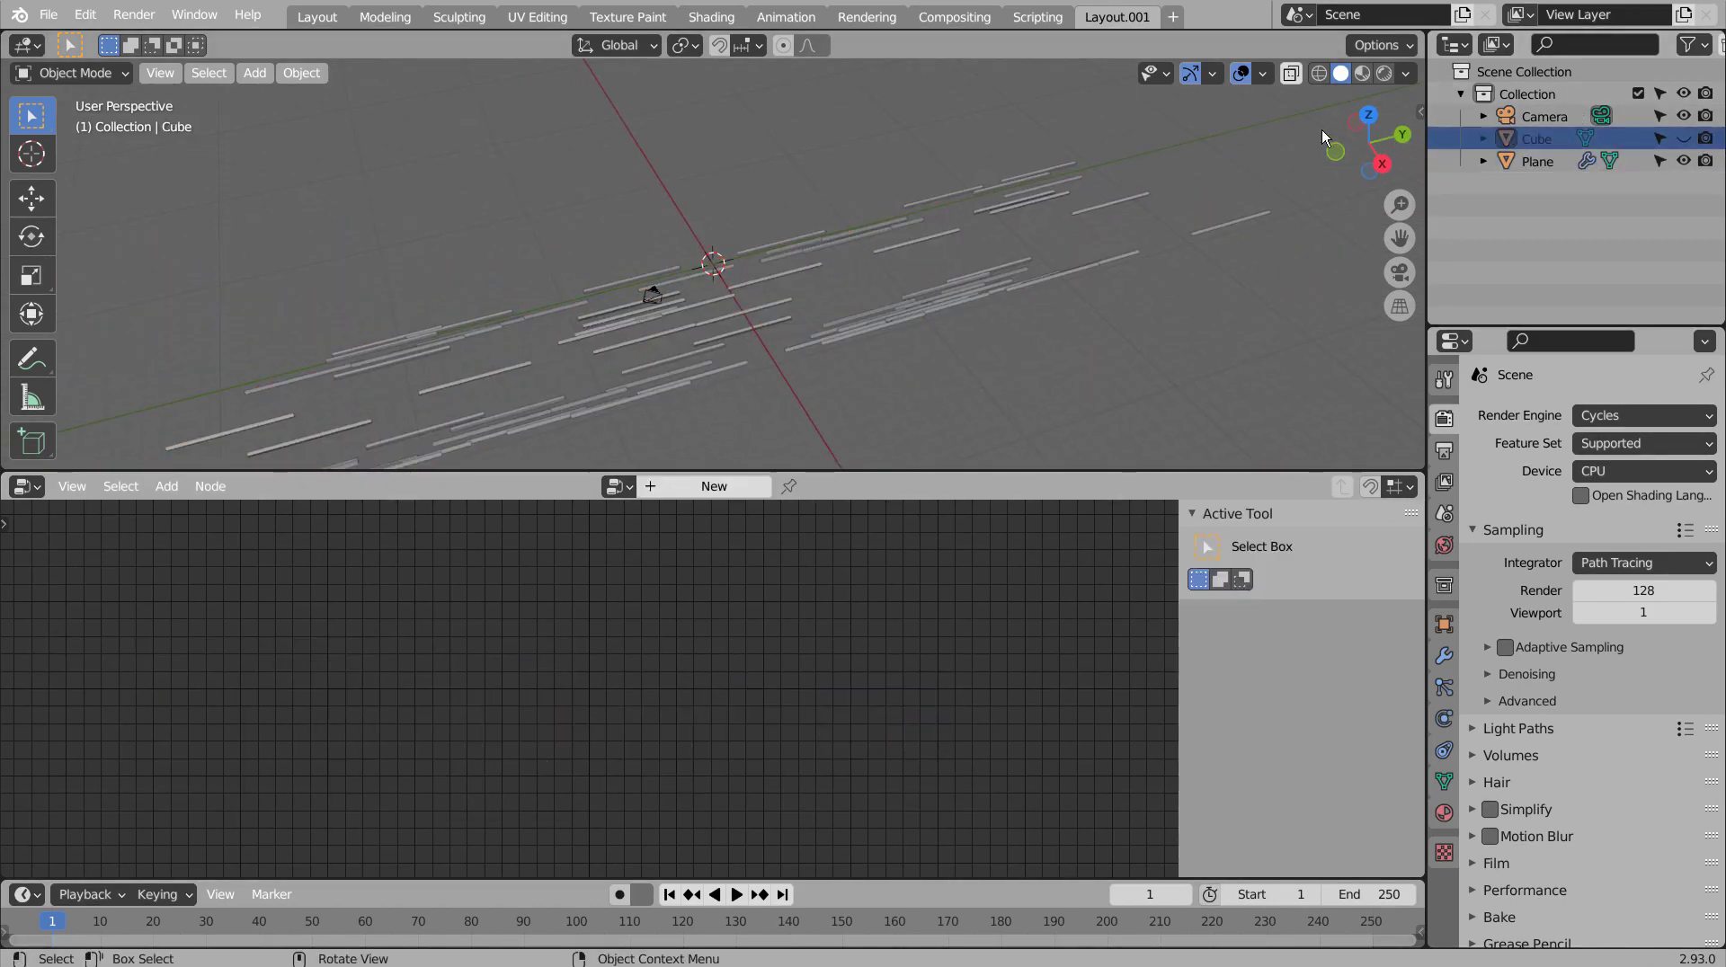
{"action": "left_click", "coordinate": [1684, 140]}
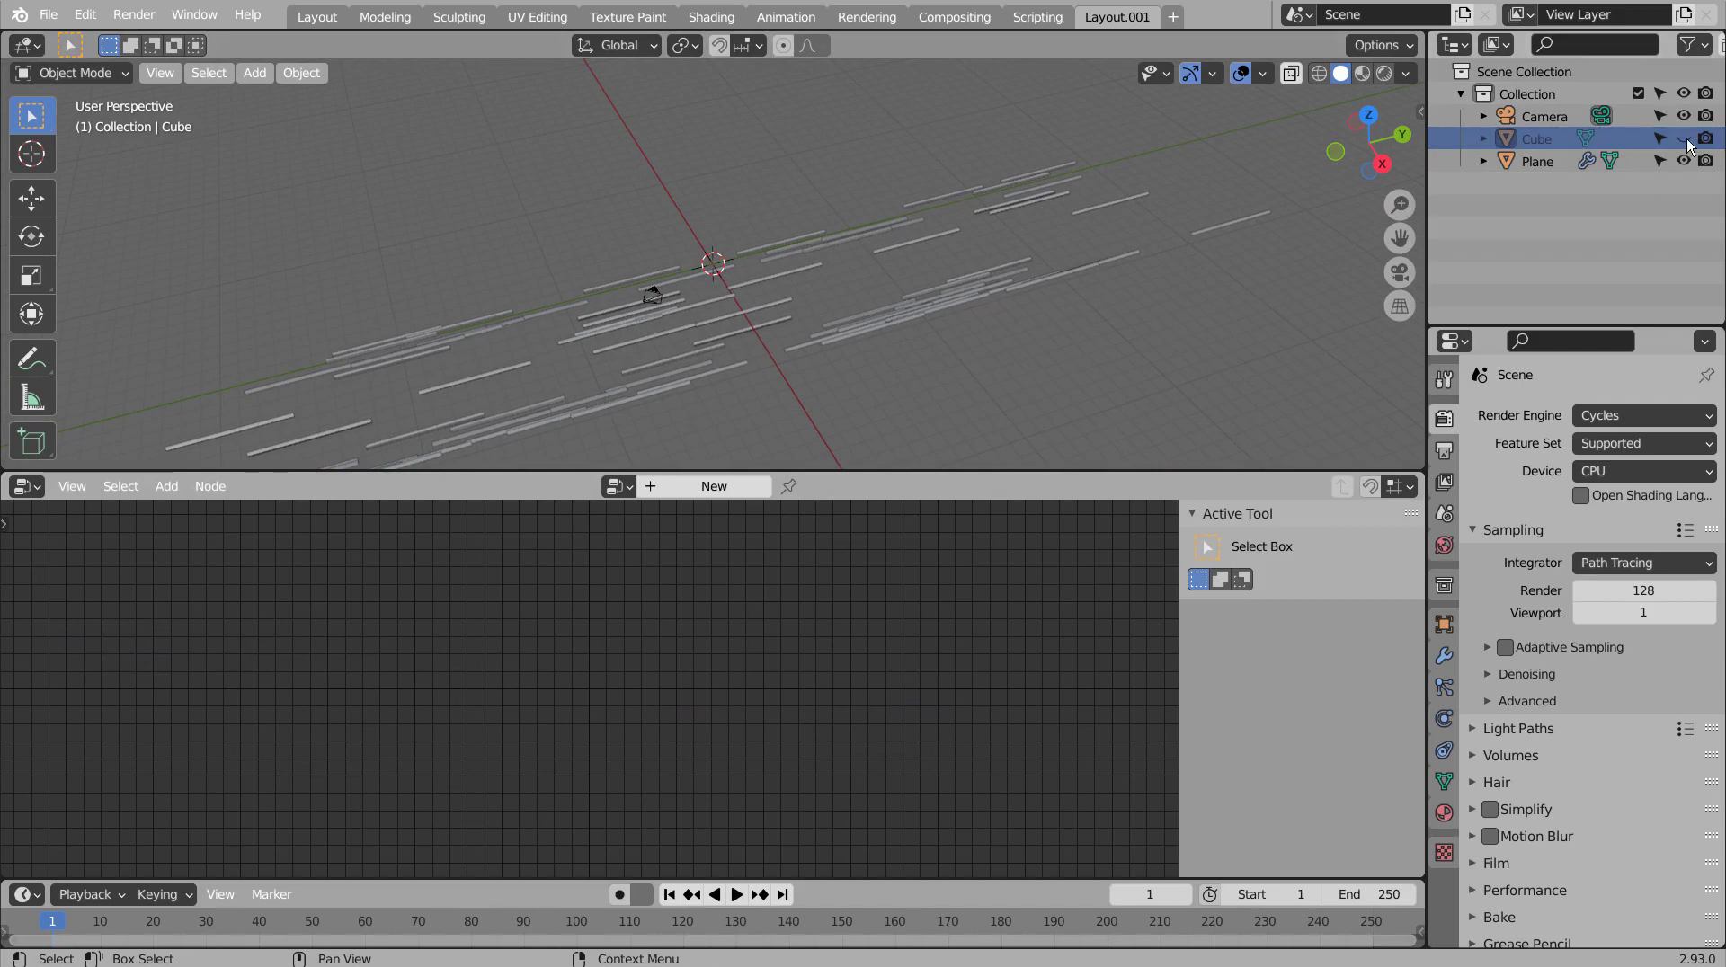
Step: In the Shading workspace, replace the Cube material's Principled BSDF with an Emission shader connected to the output's Surface
{"action": "left_click", "coordinate": [711, 17]}
{"action": "left_click", "coordinate": [890, 568]}
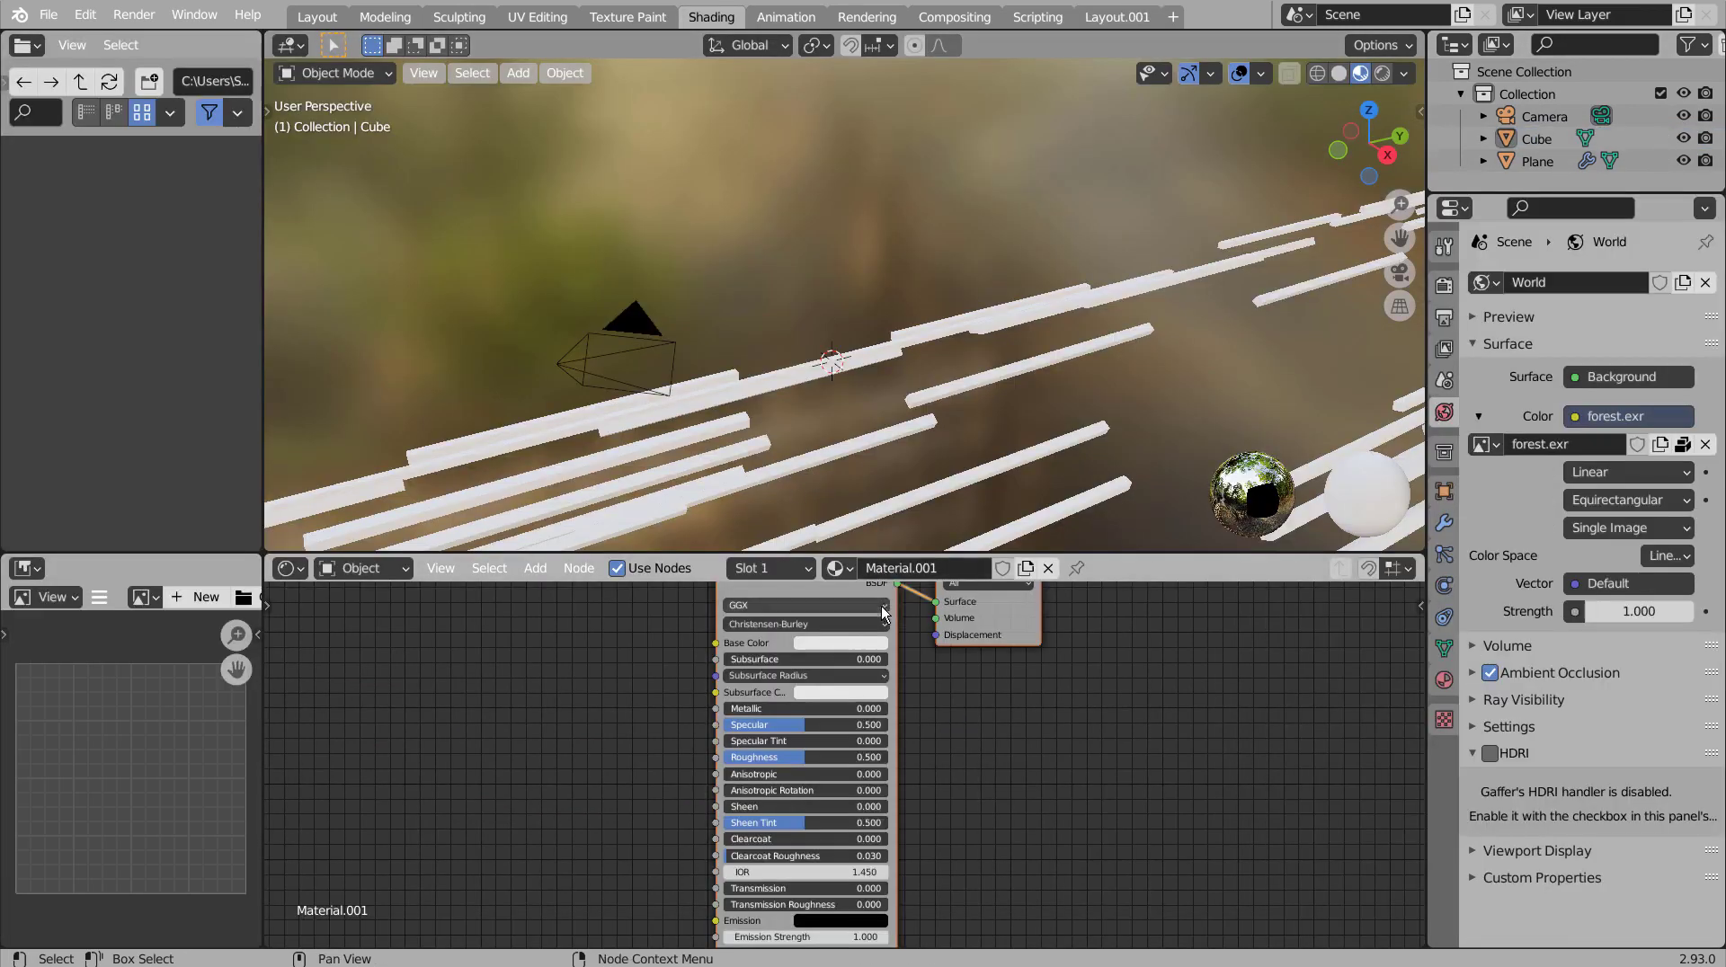
{"action": "key", "text": "x"}
{"action": "key", "text": "shift+a"}
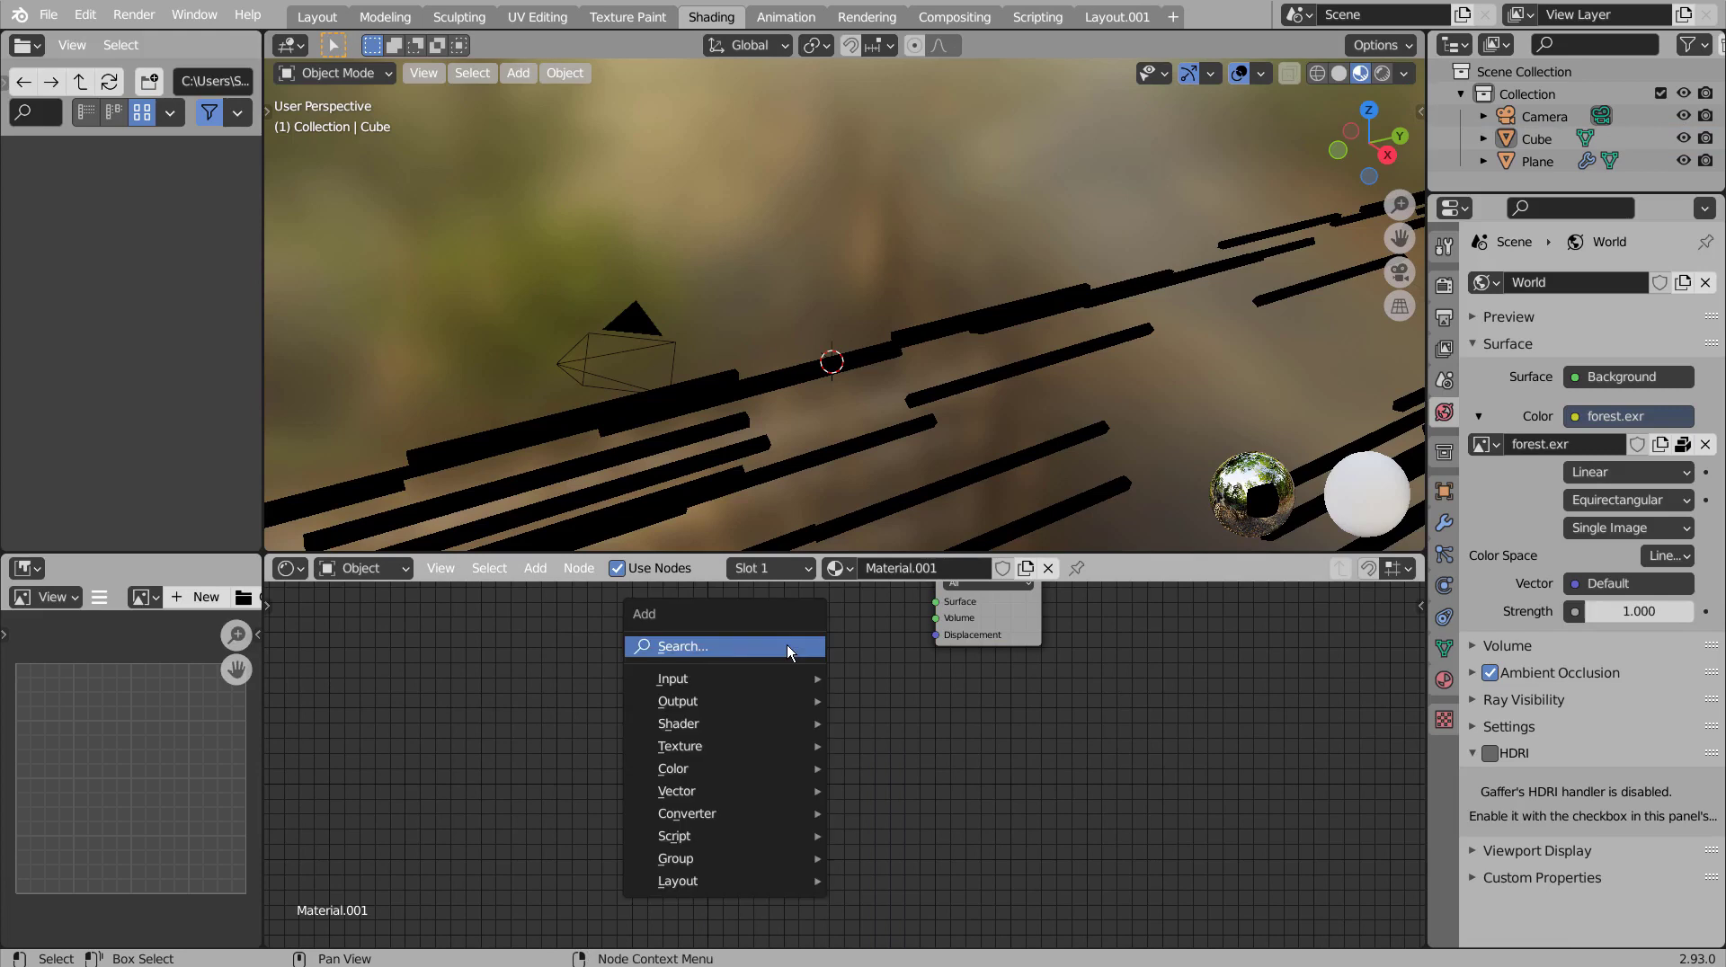
{"action": "left_click", "coordinate": [786, 644]}
{"action": "type", "text": "e"}
{"action": "left_click", "coordinate": [838, 686]}
{"action": "left_click", "coordinate": [850, 670]}
{"action": "left_click_drag", "start_coordinate": [854, 641], "coordinate": [937, 602]}
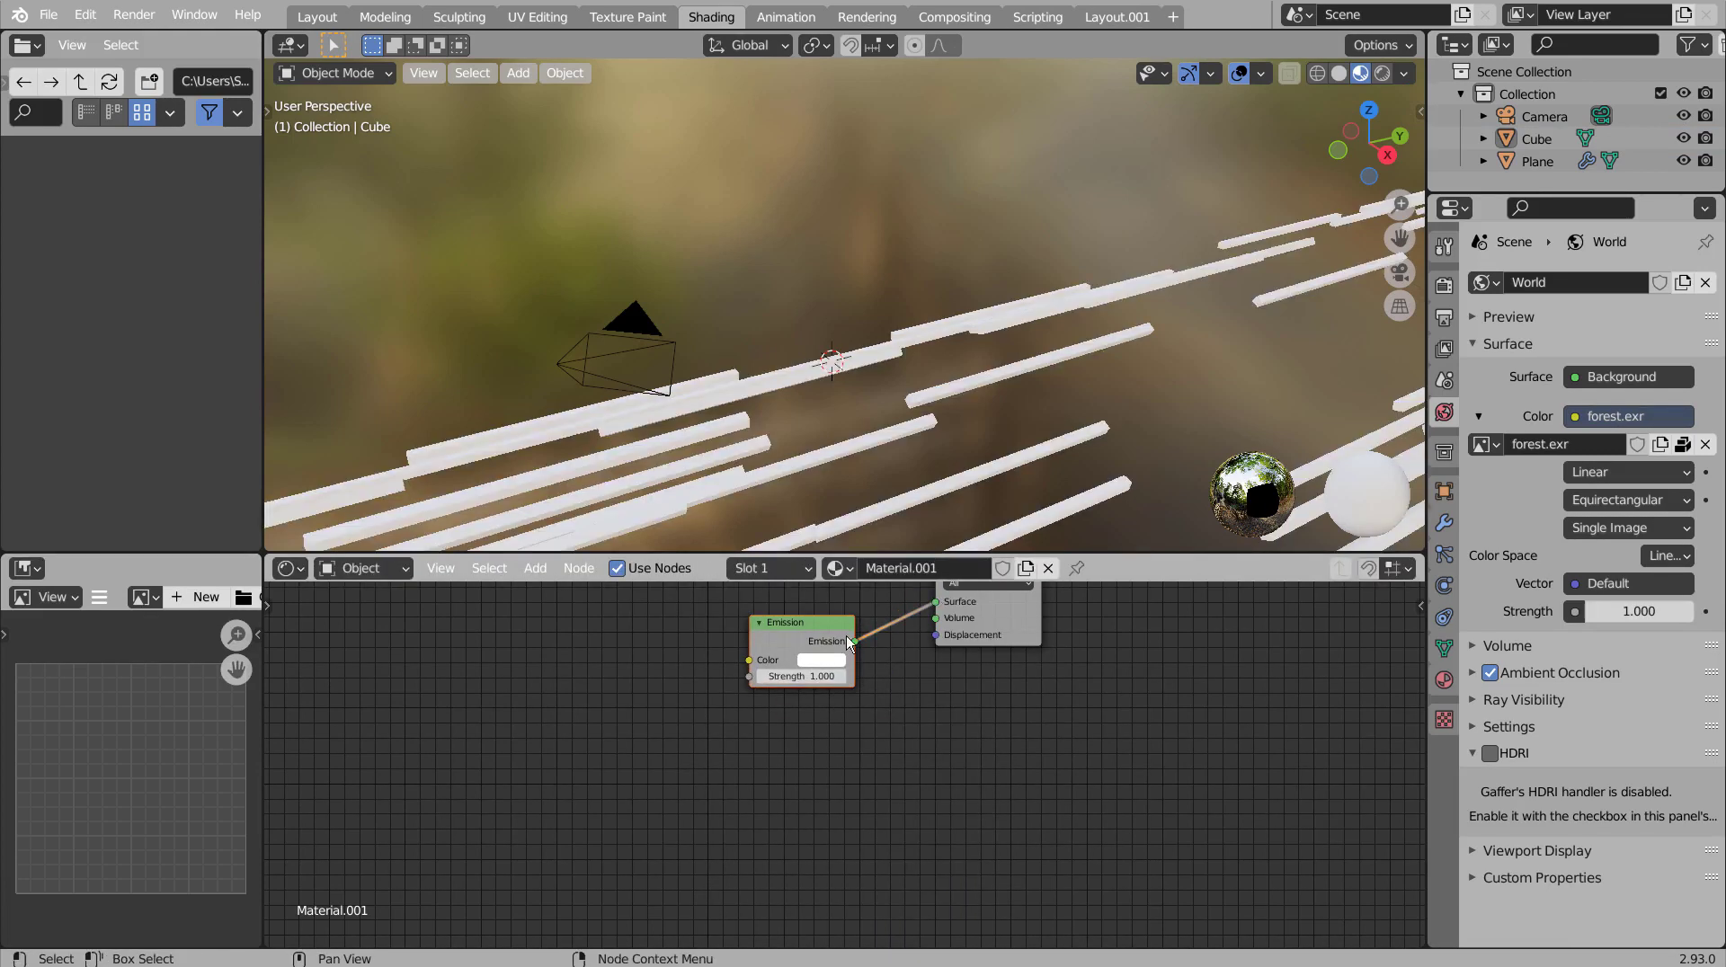
Step: Add a ColorRamp node ahead of the Emission shader and connect its Color output to the Emission color
{"action": "key", "text": "shift+a"}
{"action": "left_click", "coordinate": [604, 634]}
{"action": "type", "text": "col"}
{"action": "key", "text": "Return"}
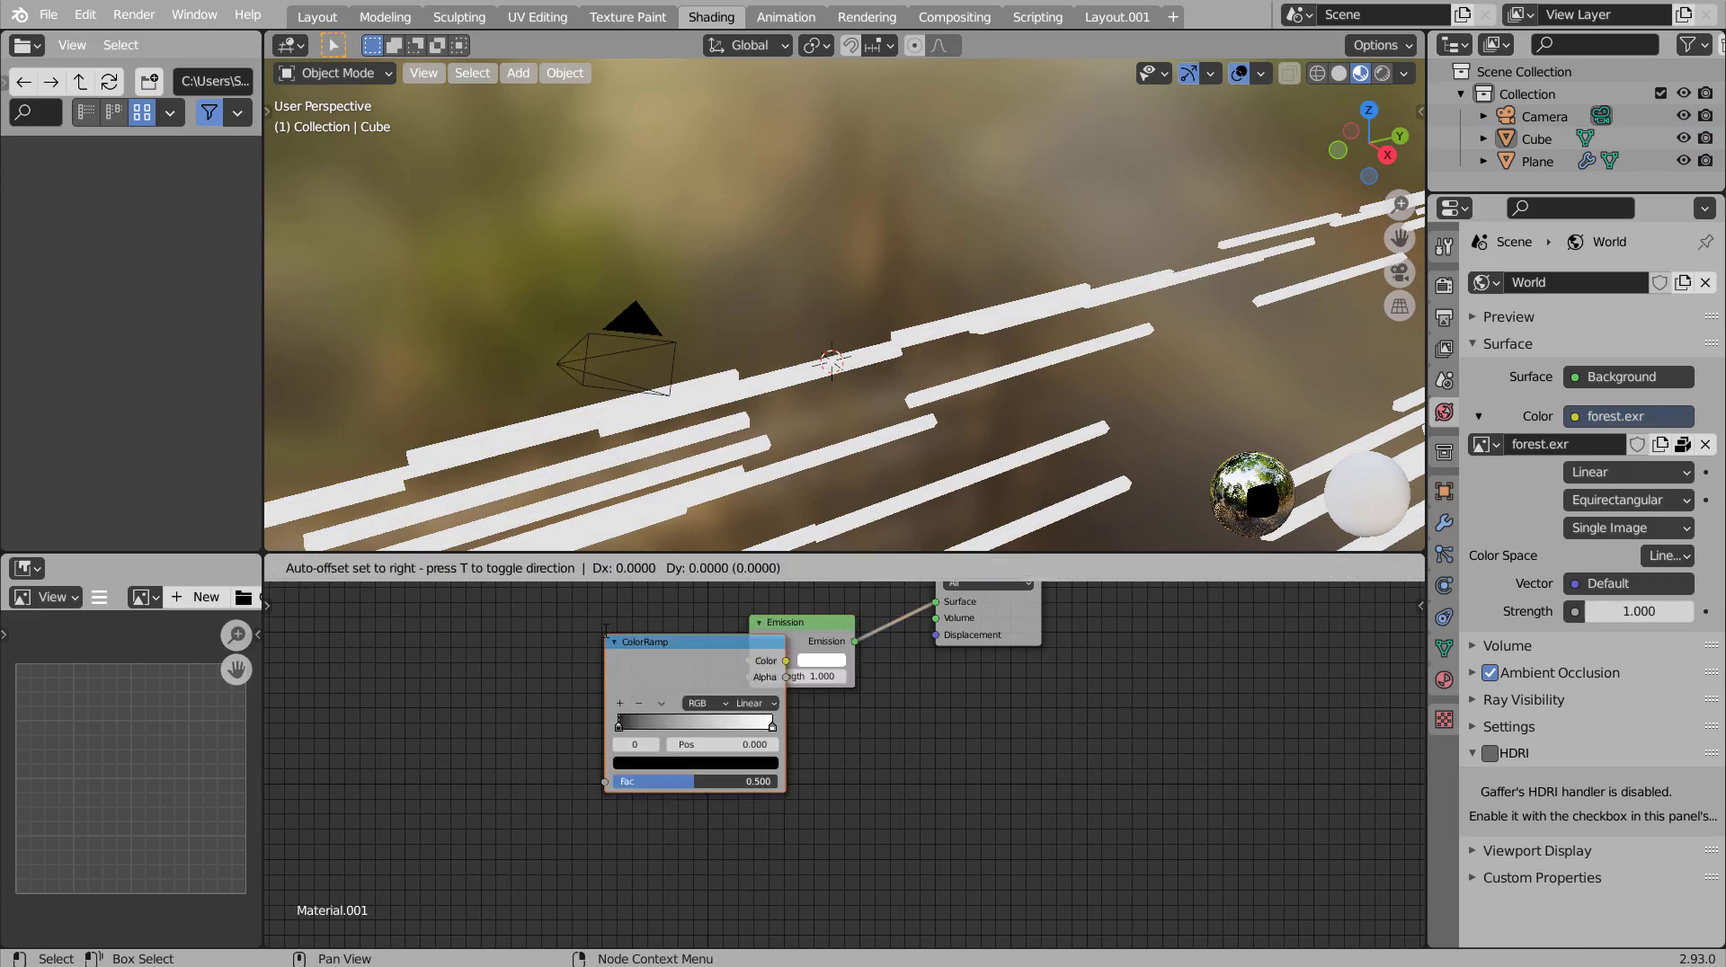
{"action": "left_click", "coordinate": [500, 614]}
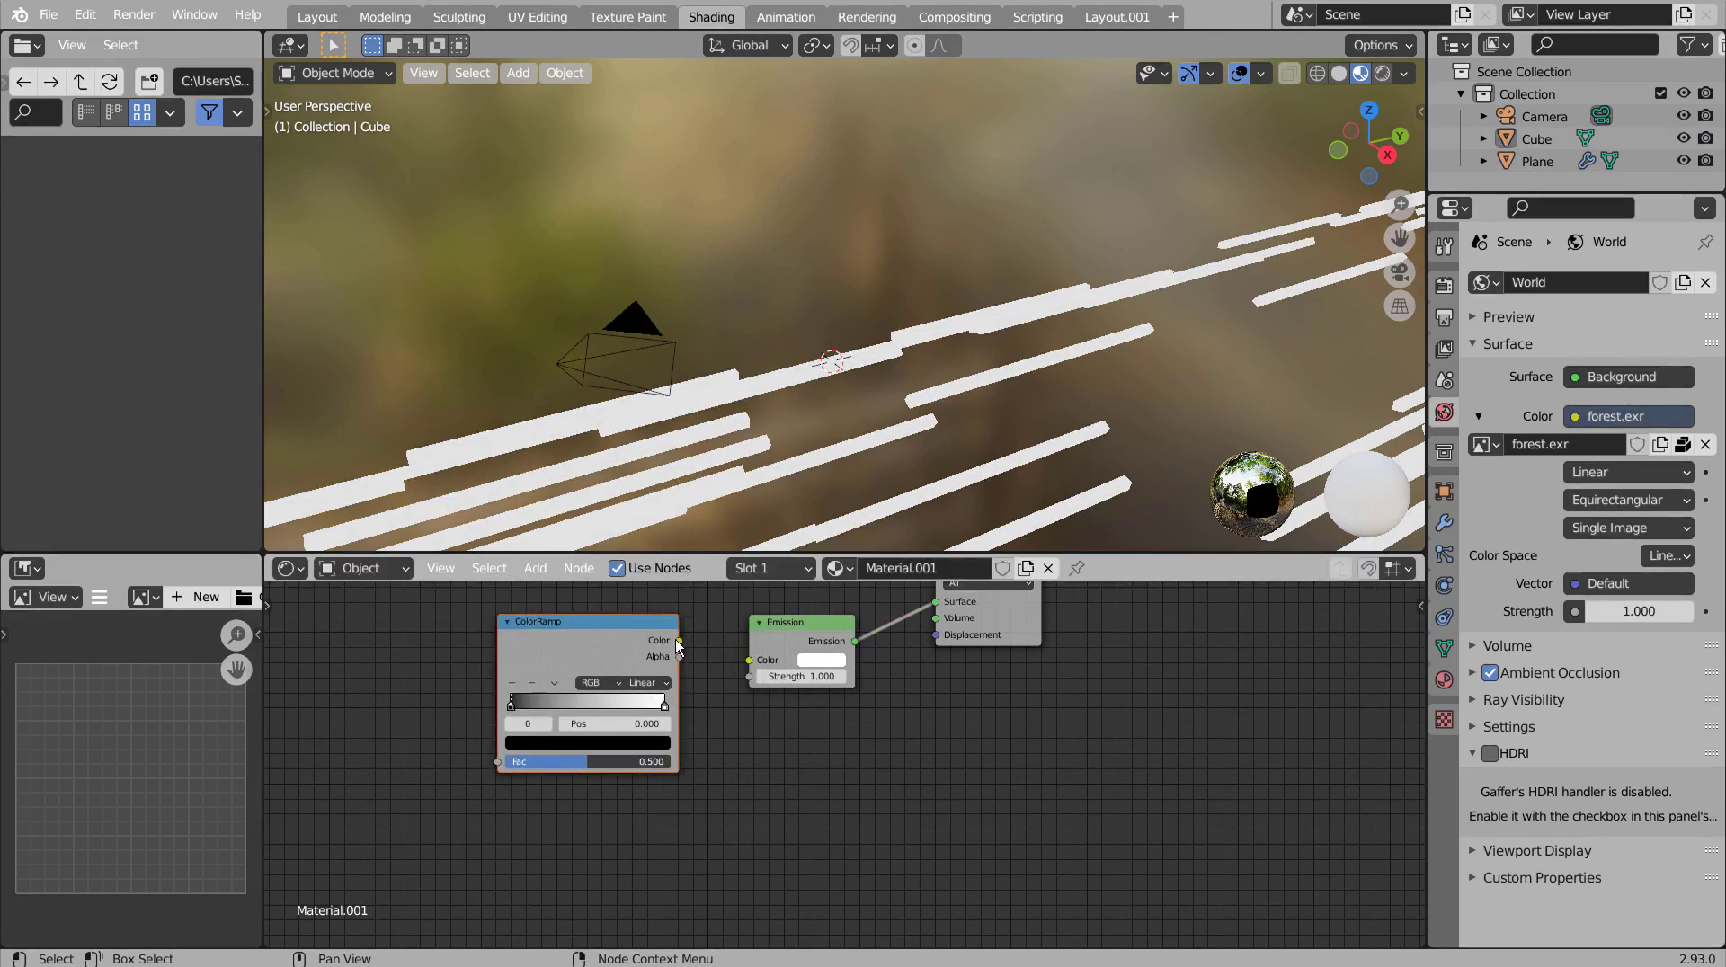
{"action": "left_click_drag", "start_coordinate": [679, 641], "coordinate": [750, 660]}
Step: Add an Object Info node and connect its Random output to the ColorRamp's Fac input
{"action": "middle_click_drag", "start_coordinate": [269, 652], "coordinate": [582, 656]}
{"action": "key", "text": "shift+a"}
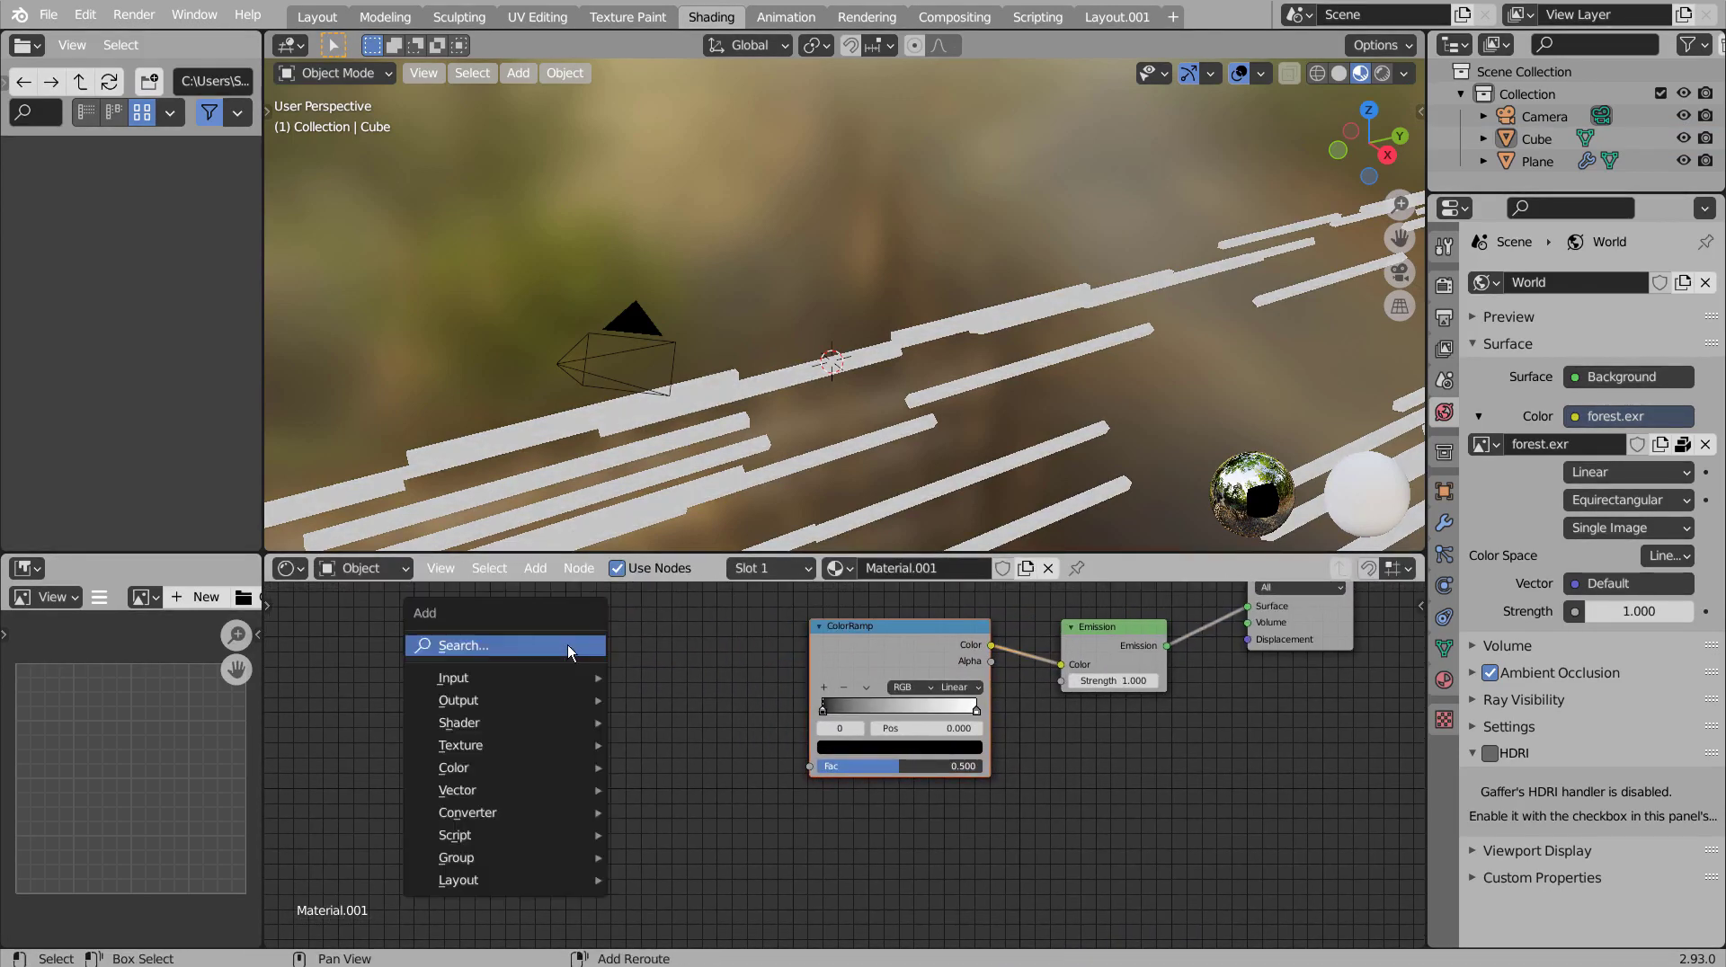
{"action": "left_click", "coordinate": [568, 645]}
{"action": "type", "text": "obj"}
{"action": "key", "text": "Return"}
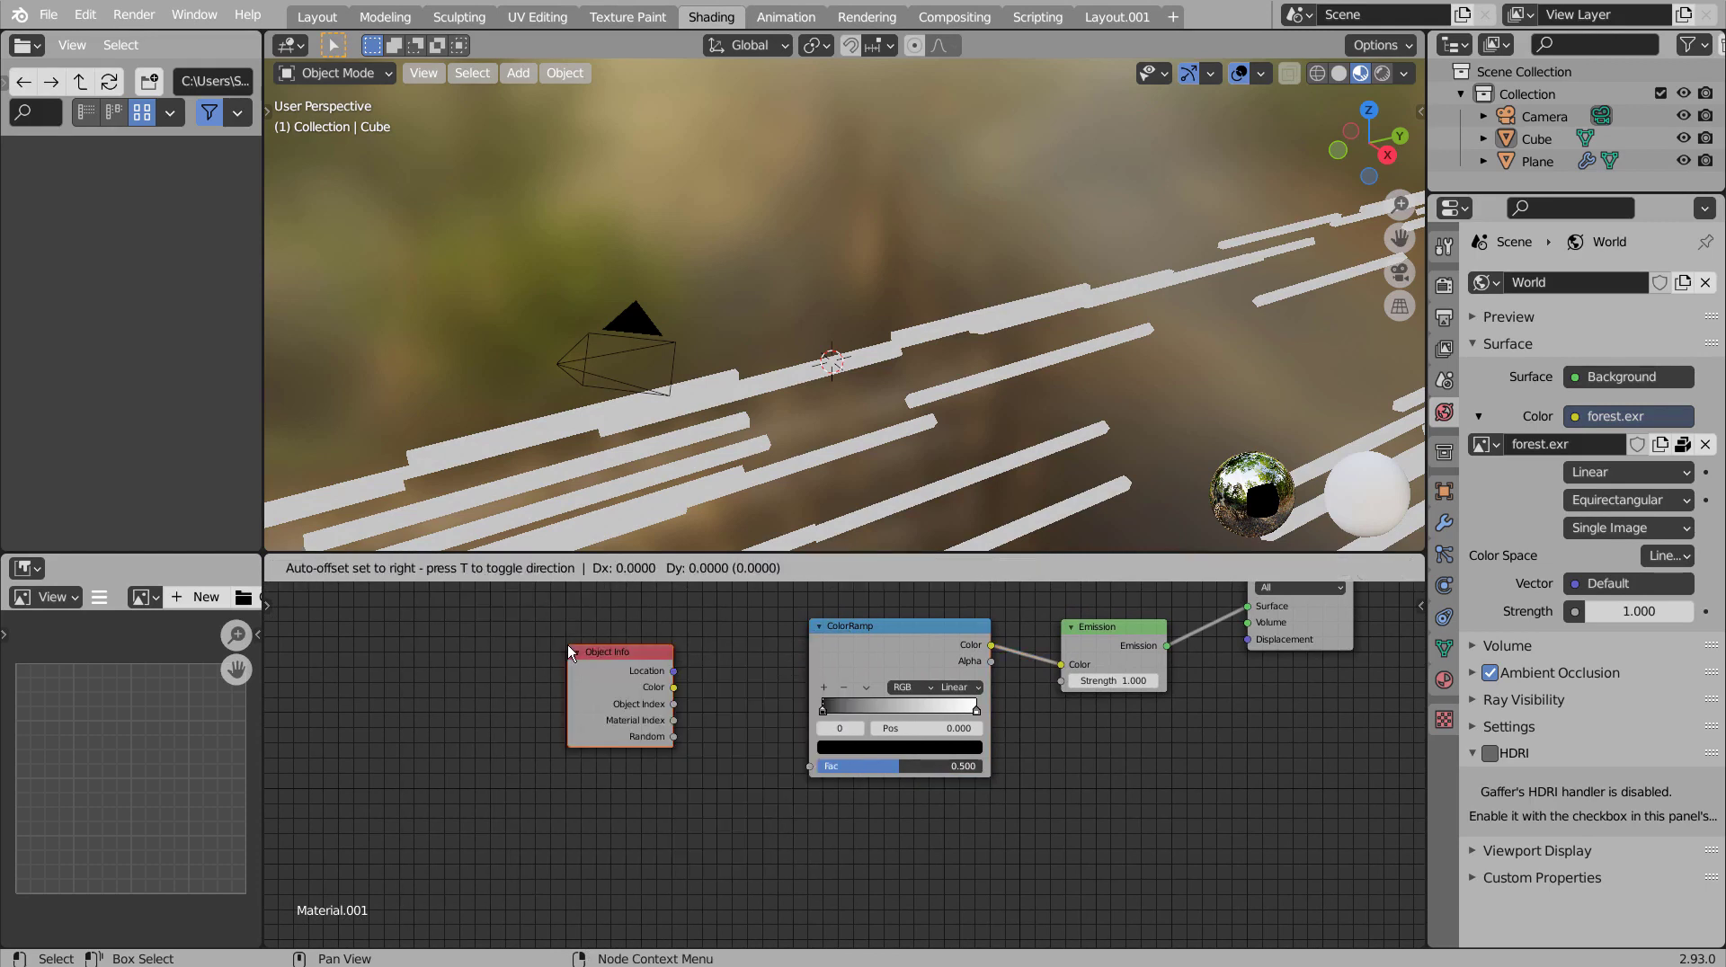
{"action": "left_click", "coordinate": [568, 644]}
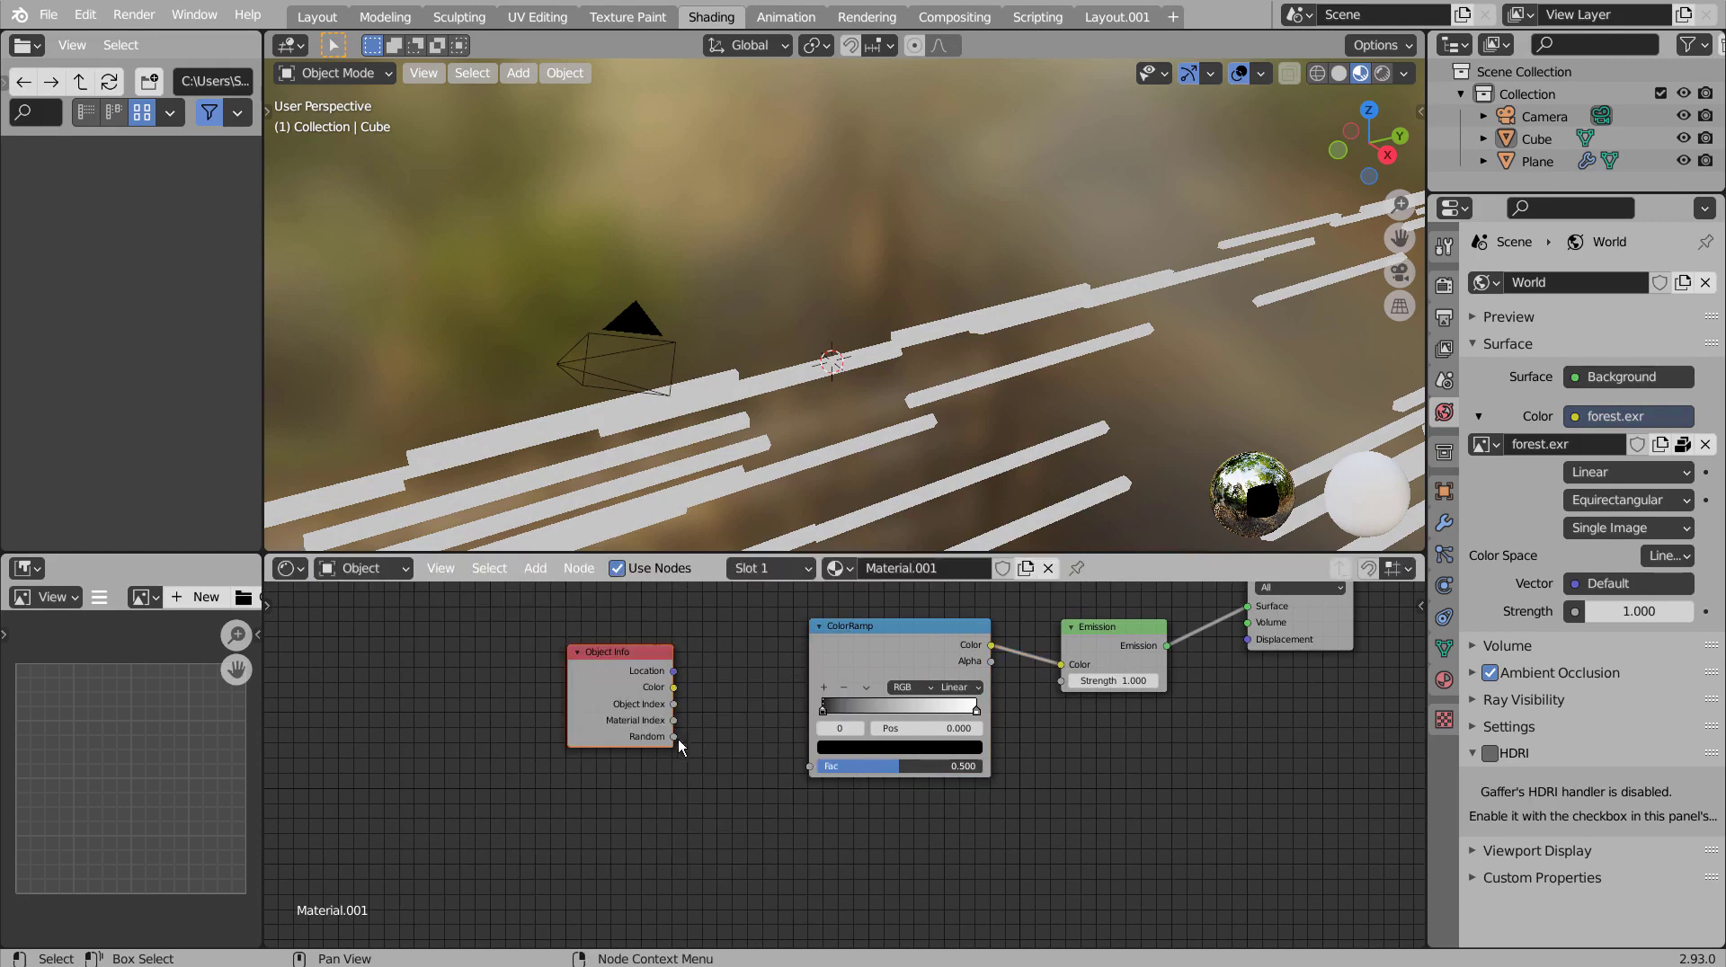
{"action": "left_click_drag", "start_coordinate": [682, 739], "coordinate": [809, 766]}
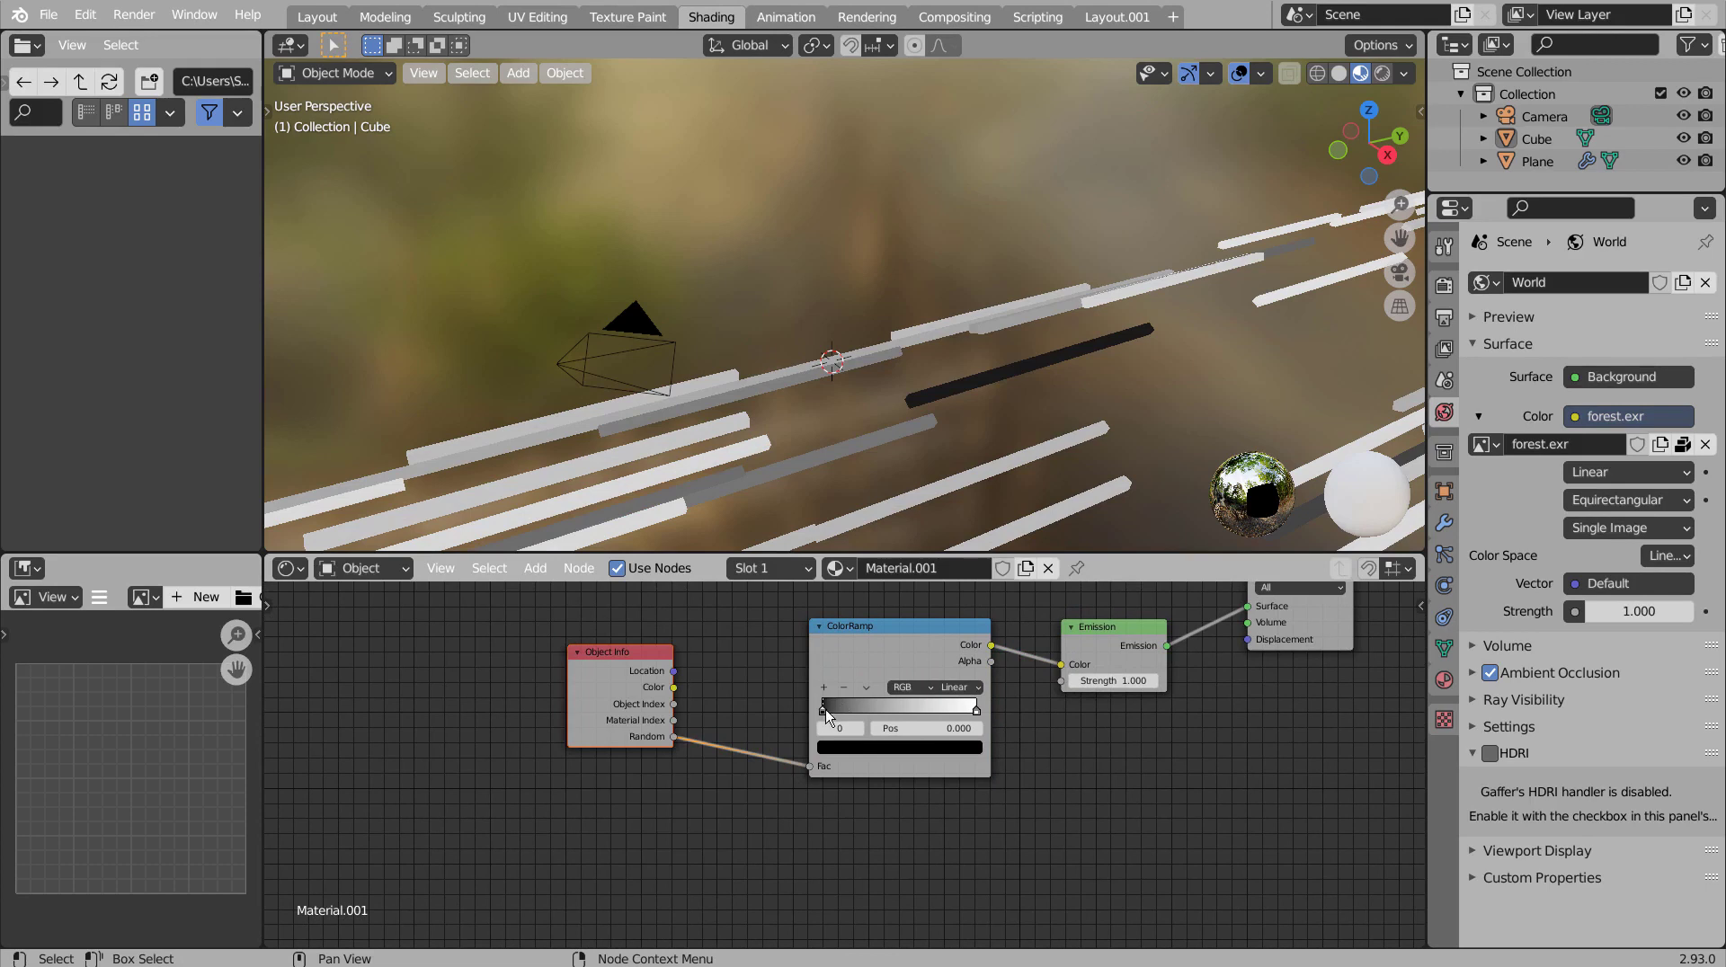
Step: Delete the ColorRamp's black stop, add stops until there are six, and colour the first one green
{"action": "left_click", "coordinate": [843, 687]}
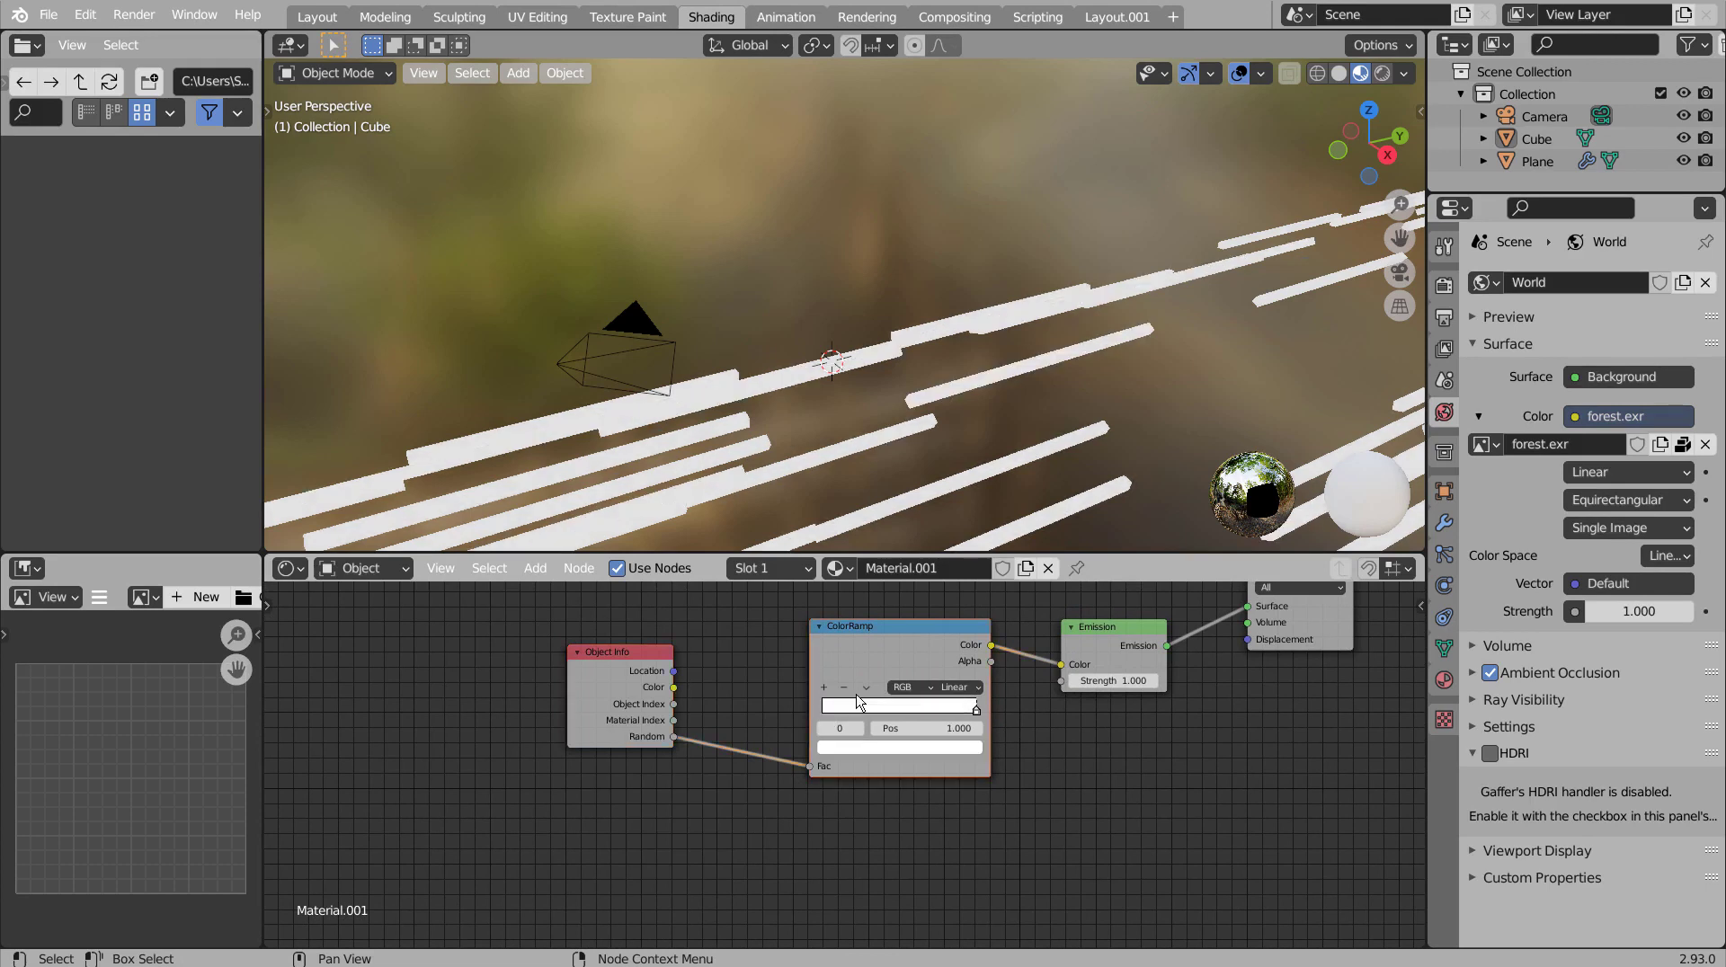
{"action": "left_click", "coordinate": [824, 687]}
{"action": "left_click", "coordinate": [824, 687]}
{"action": "left_click", "coordinate": [824, 688]}
{"action": "left_click", "coordinate": [848, 748]}
{"action": "left_click_drag", "start_coordinate": [849, 572], "coordinate": [830, 560]}
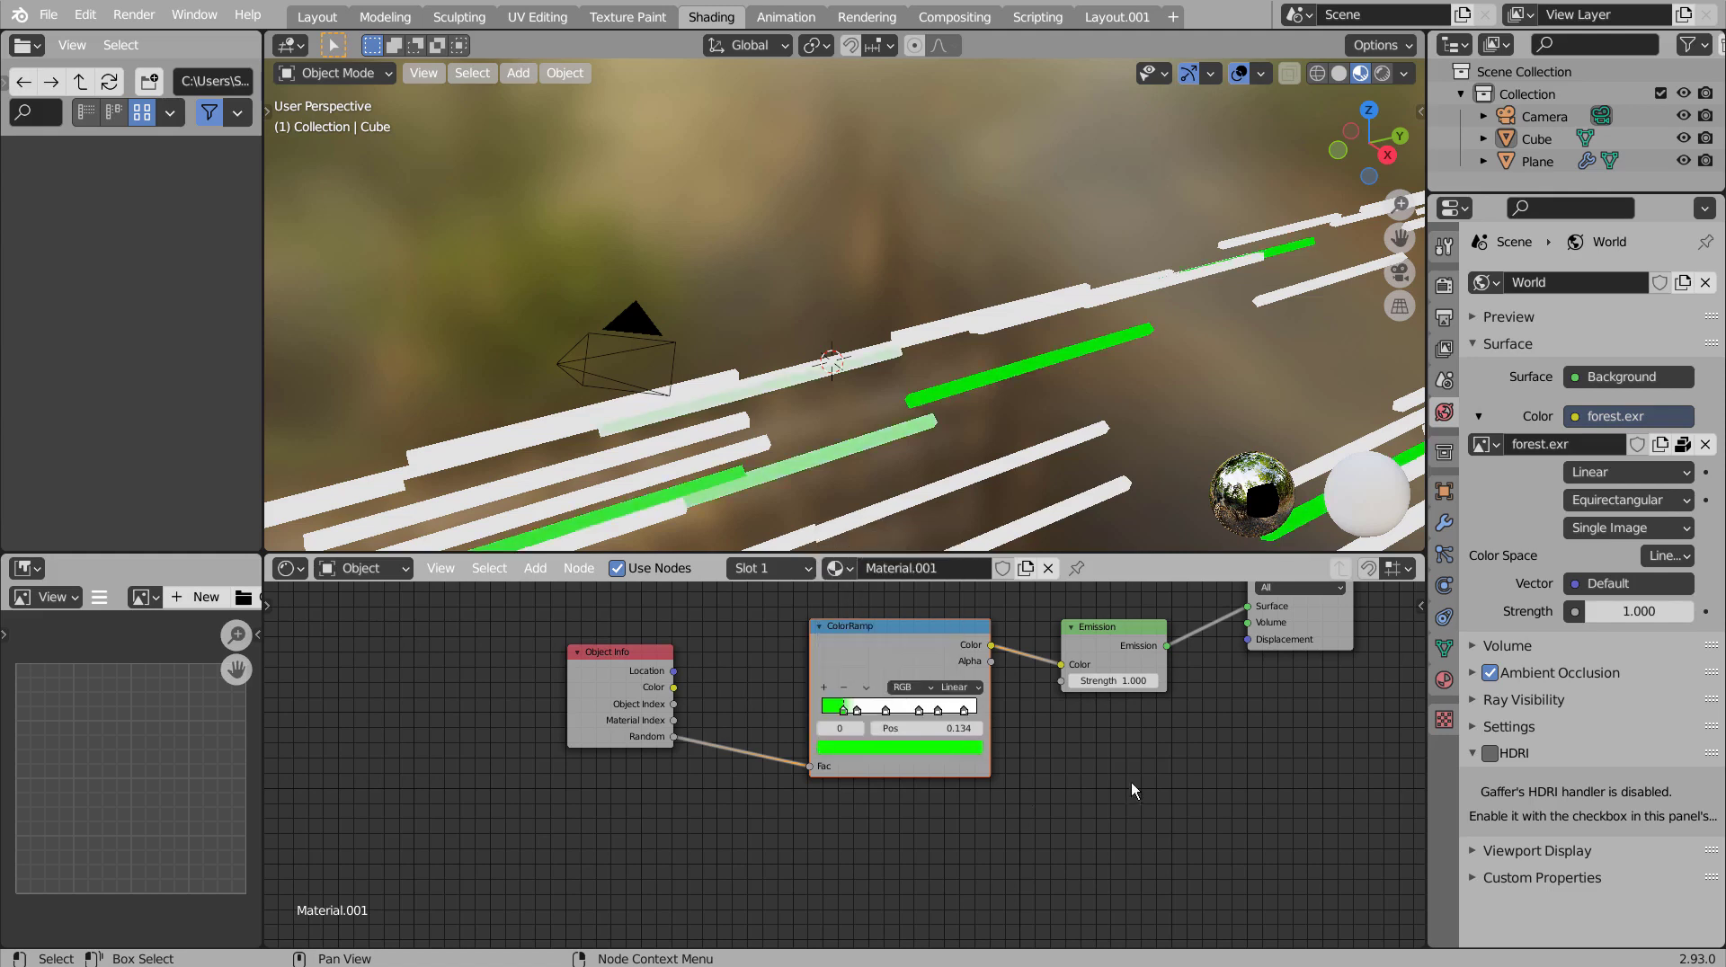
Step: Colour the ColorRamp's second stop yellow and its third stop orange
{"action": "left_click", "coordinate": [857, 710]}
{"action": "left_click", "coordinate": [863, 749]}
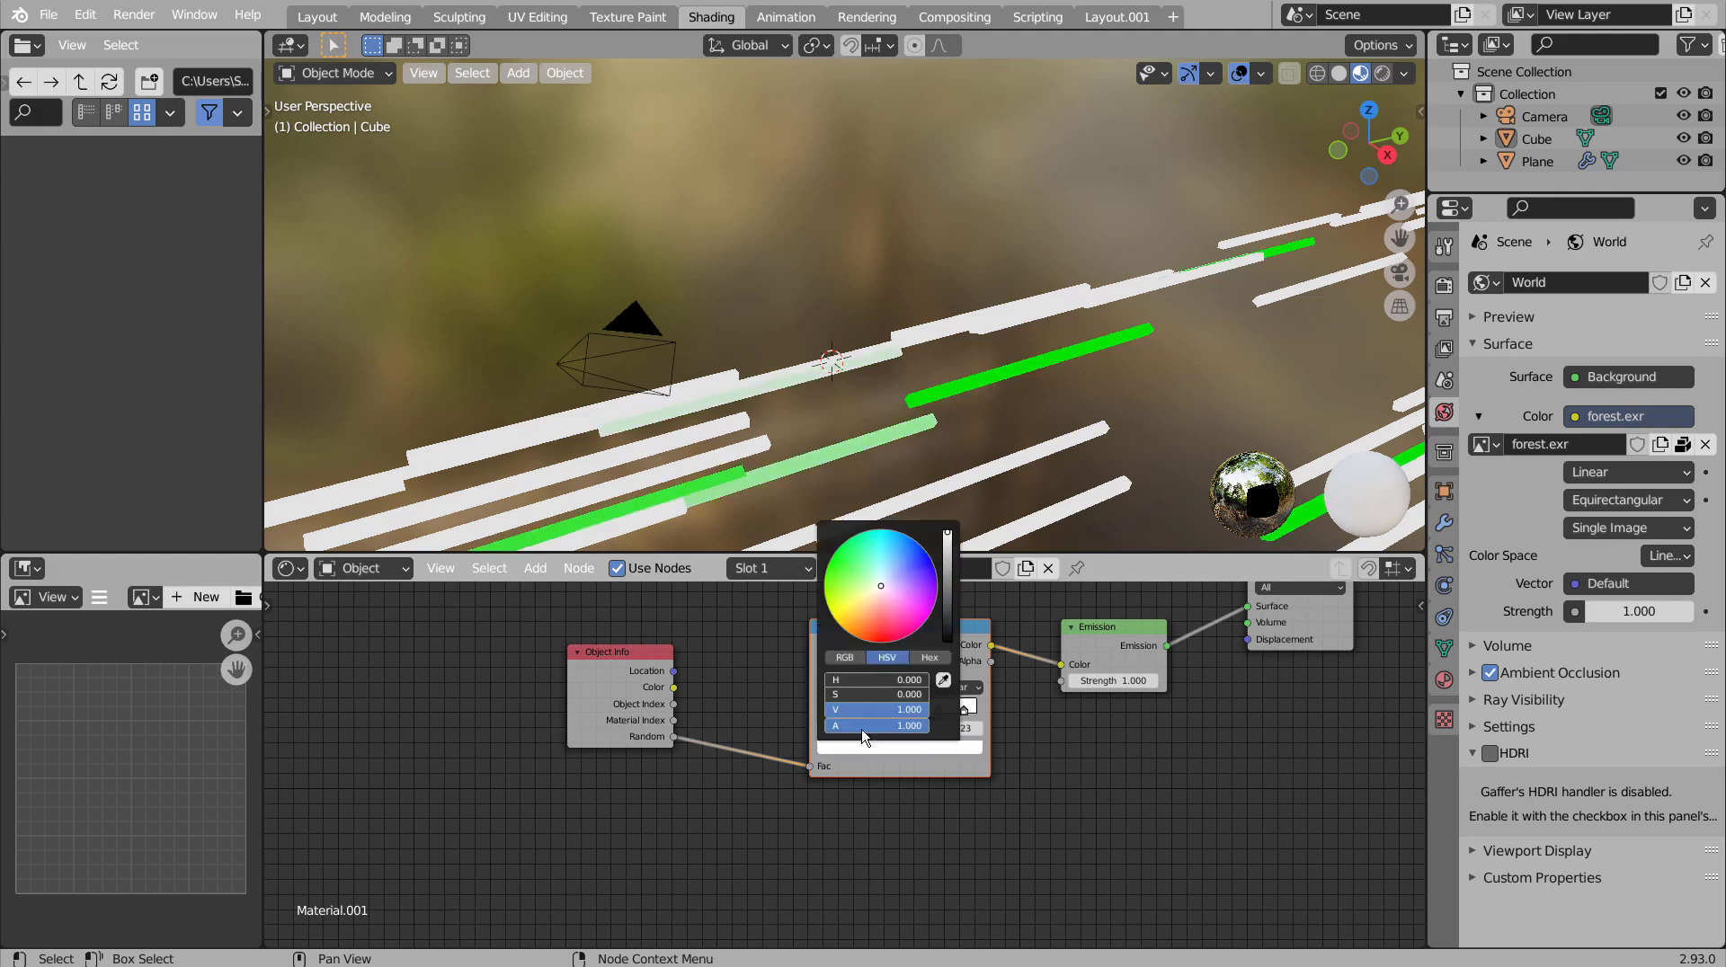
{"action": "left_click", "coordinate": [849, 616]}
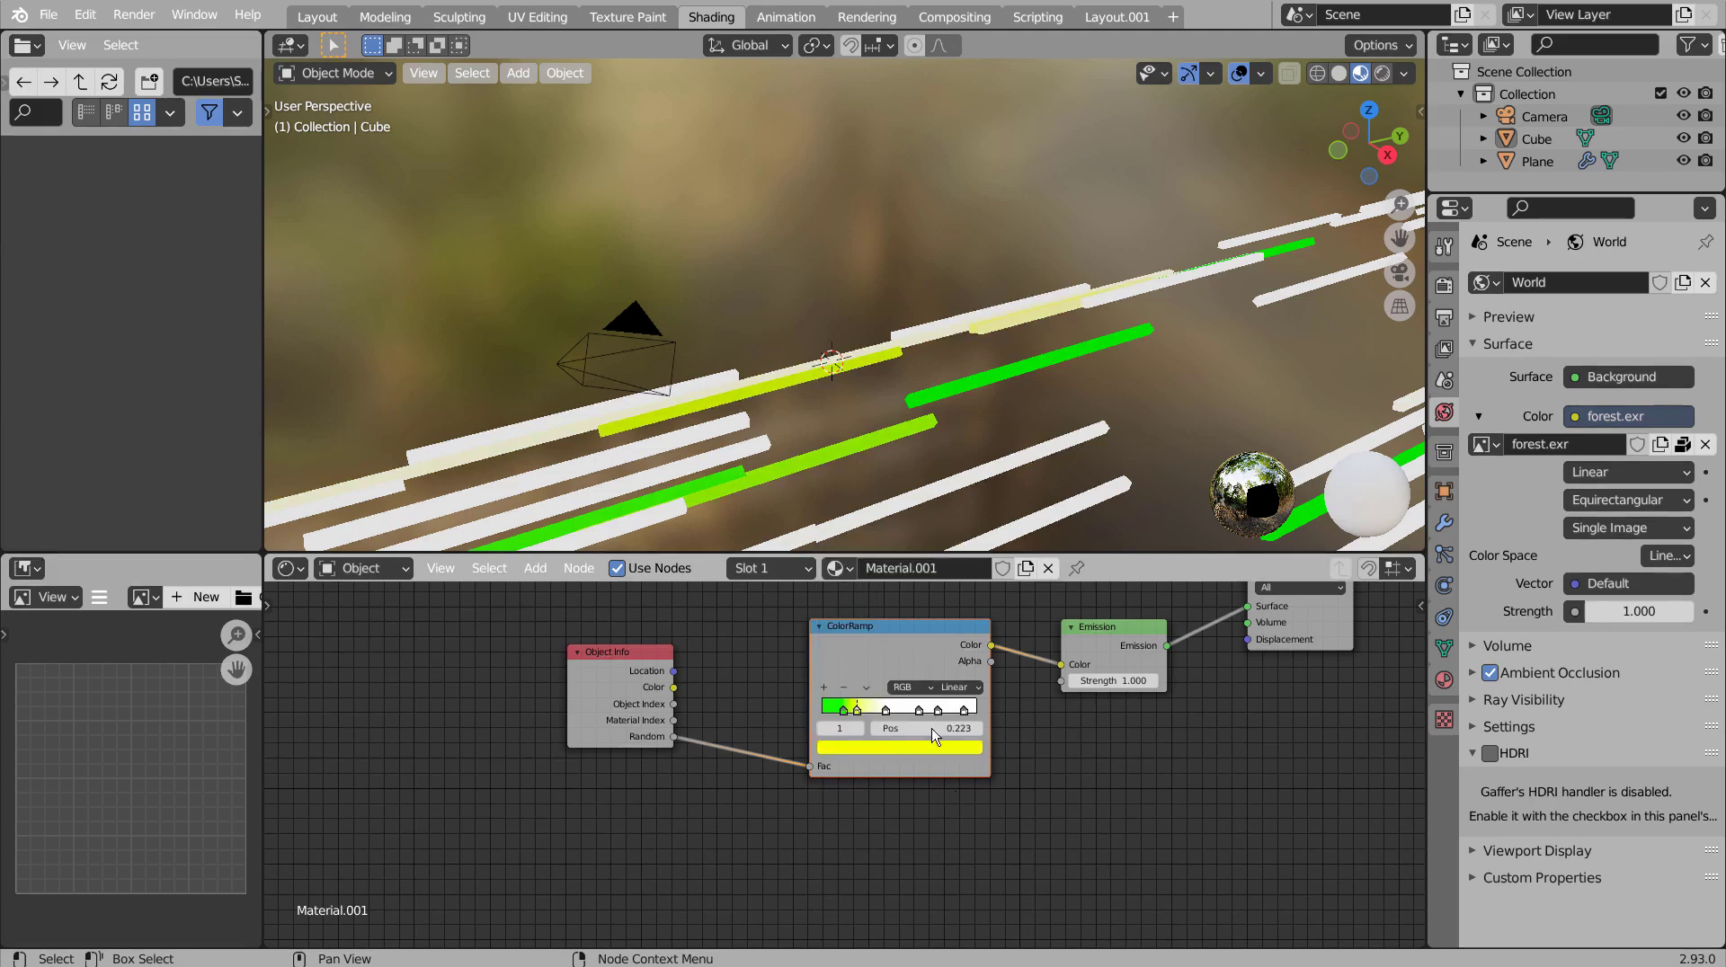
{"action": "left_click", "coordinate": [884, 749]}
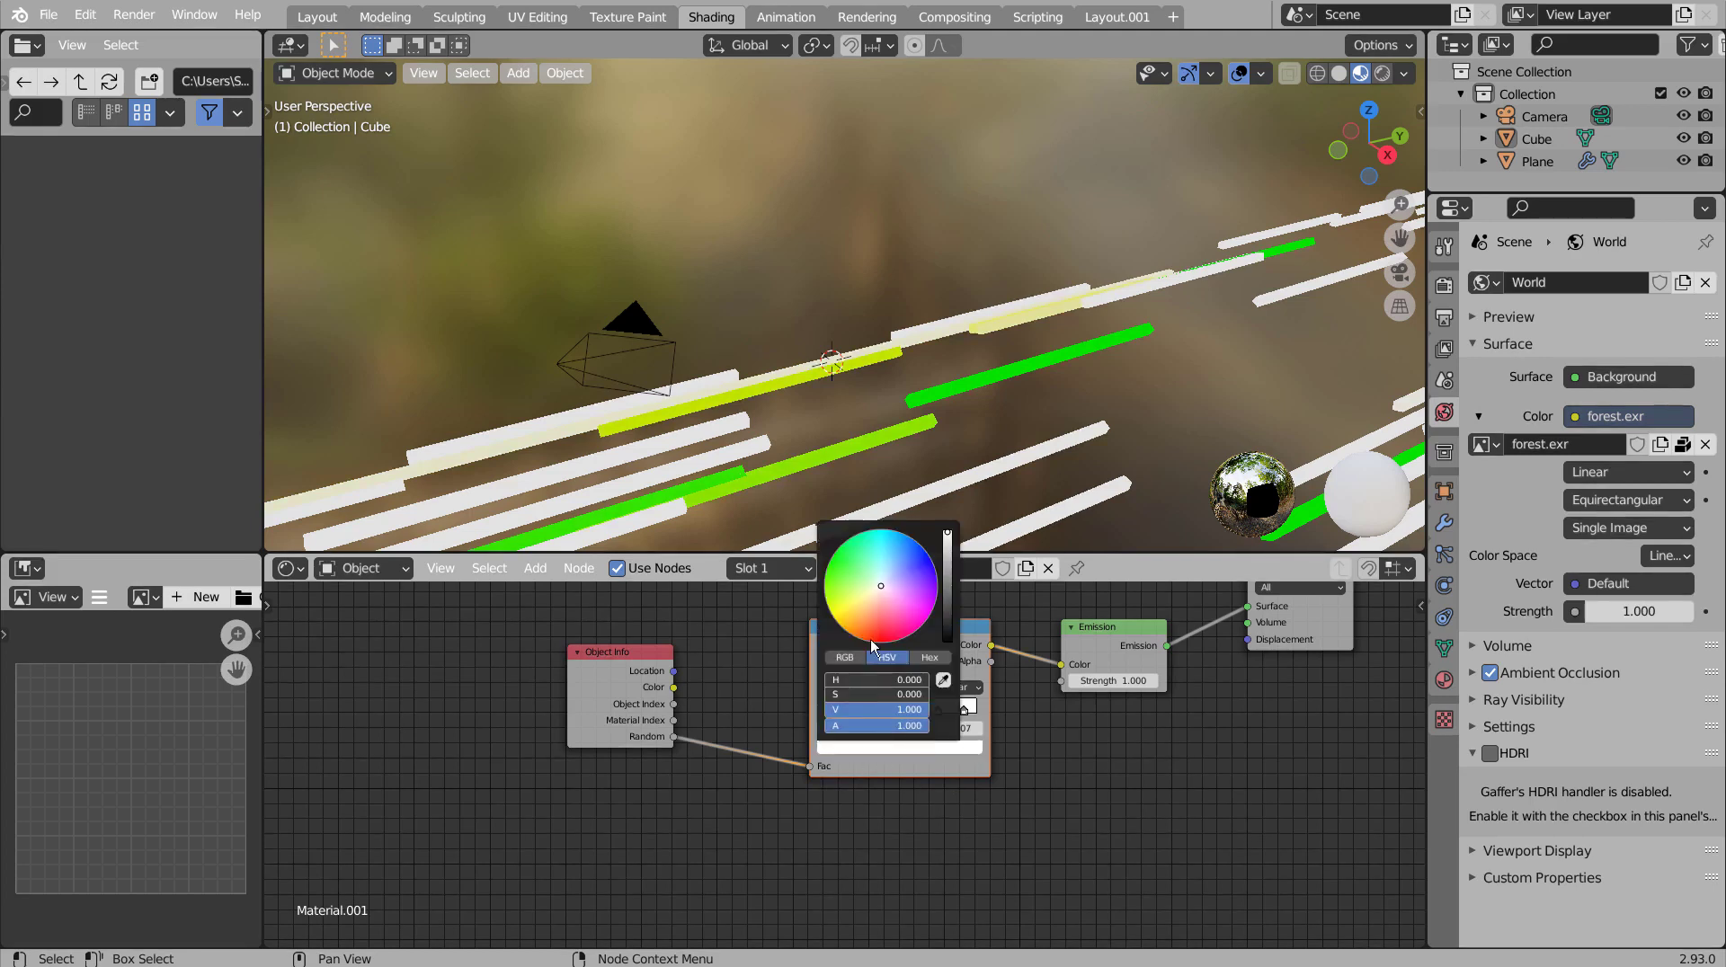
{"action": "left_click", "coordinate": [840, 625]}
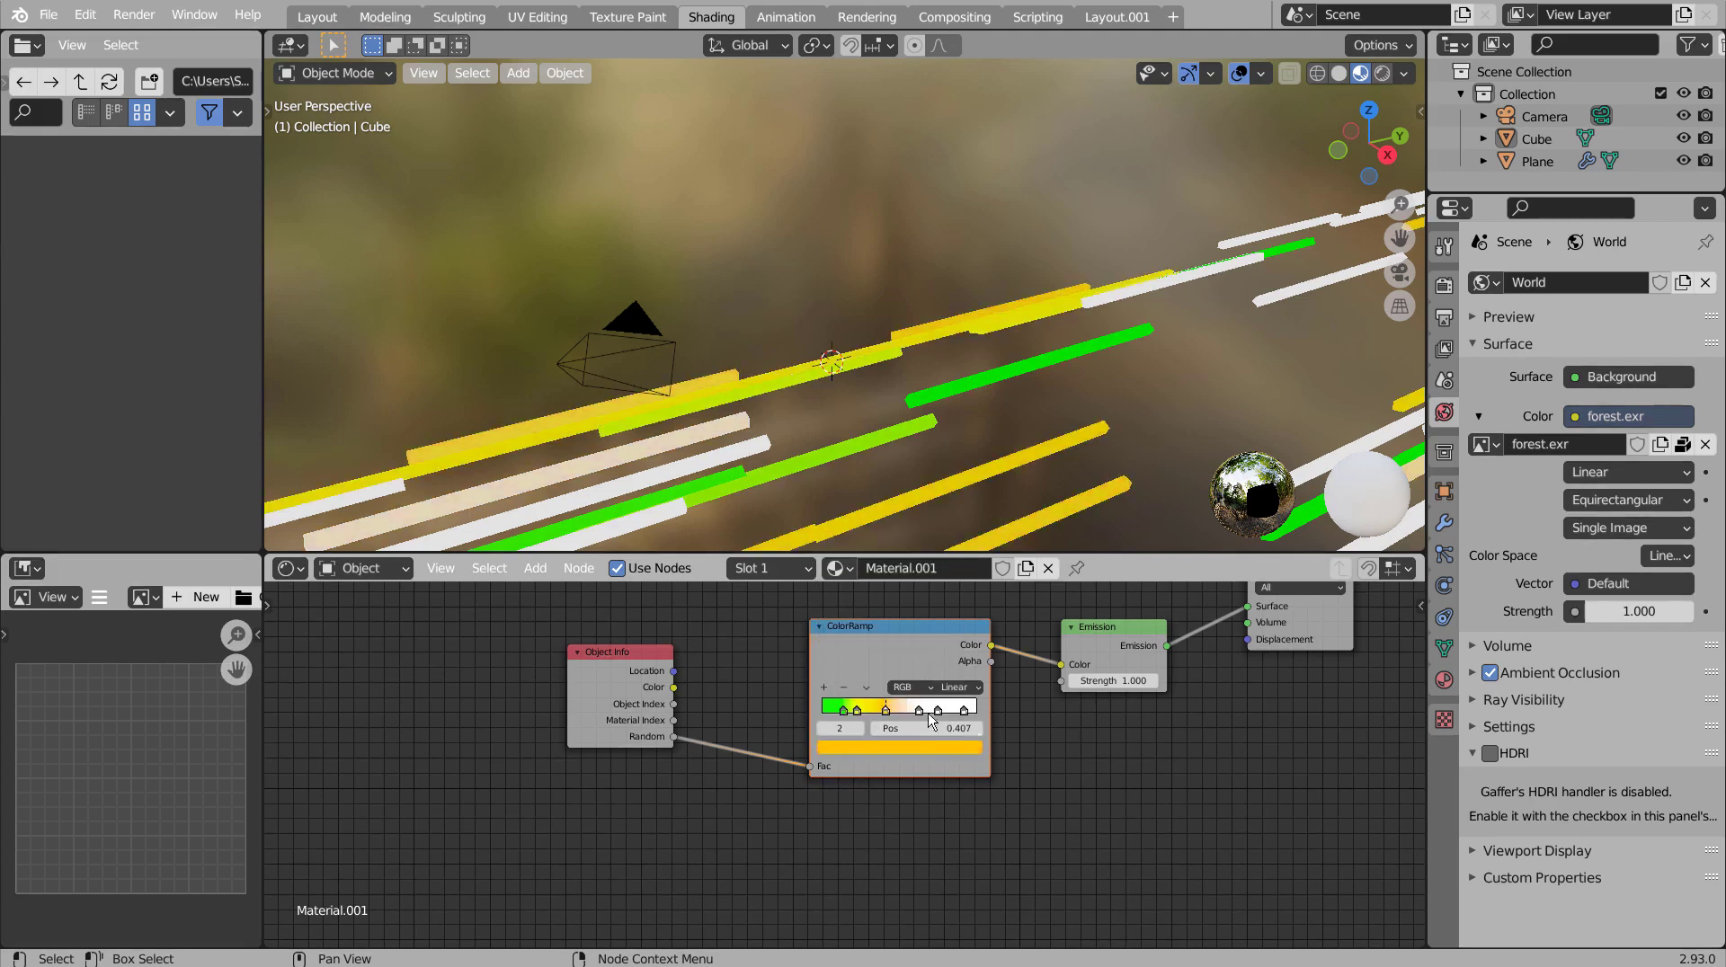
Step: Colour the ColorRamp's fourth stop red and its fifth stop magenta
{"action": "left_click", "coordinate": [913, 749]}
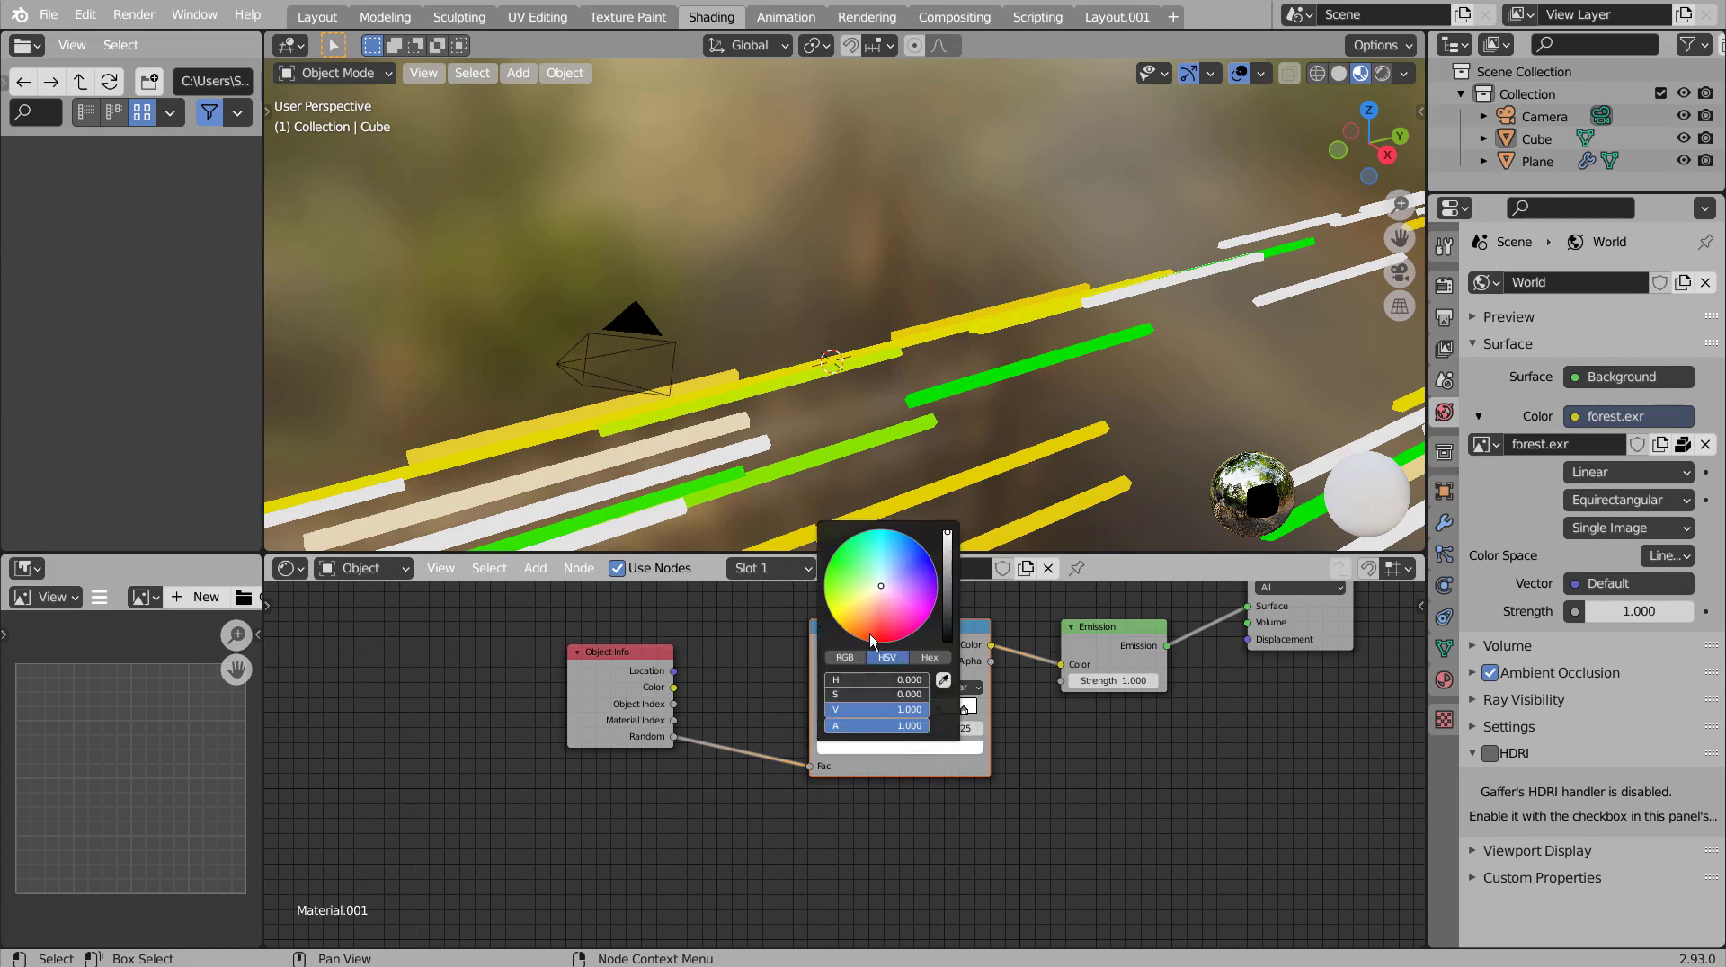
{"action": "left_click", "coordinate": [878, 640]}
{"action": "left_click", "coordinate": [939, 712]}
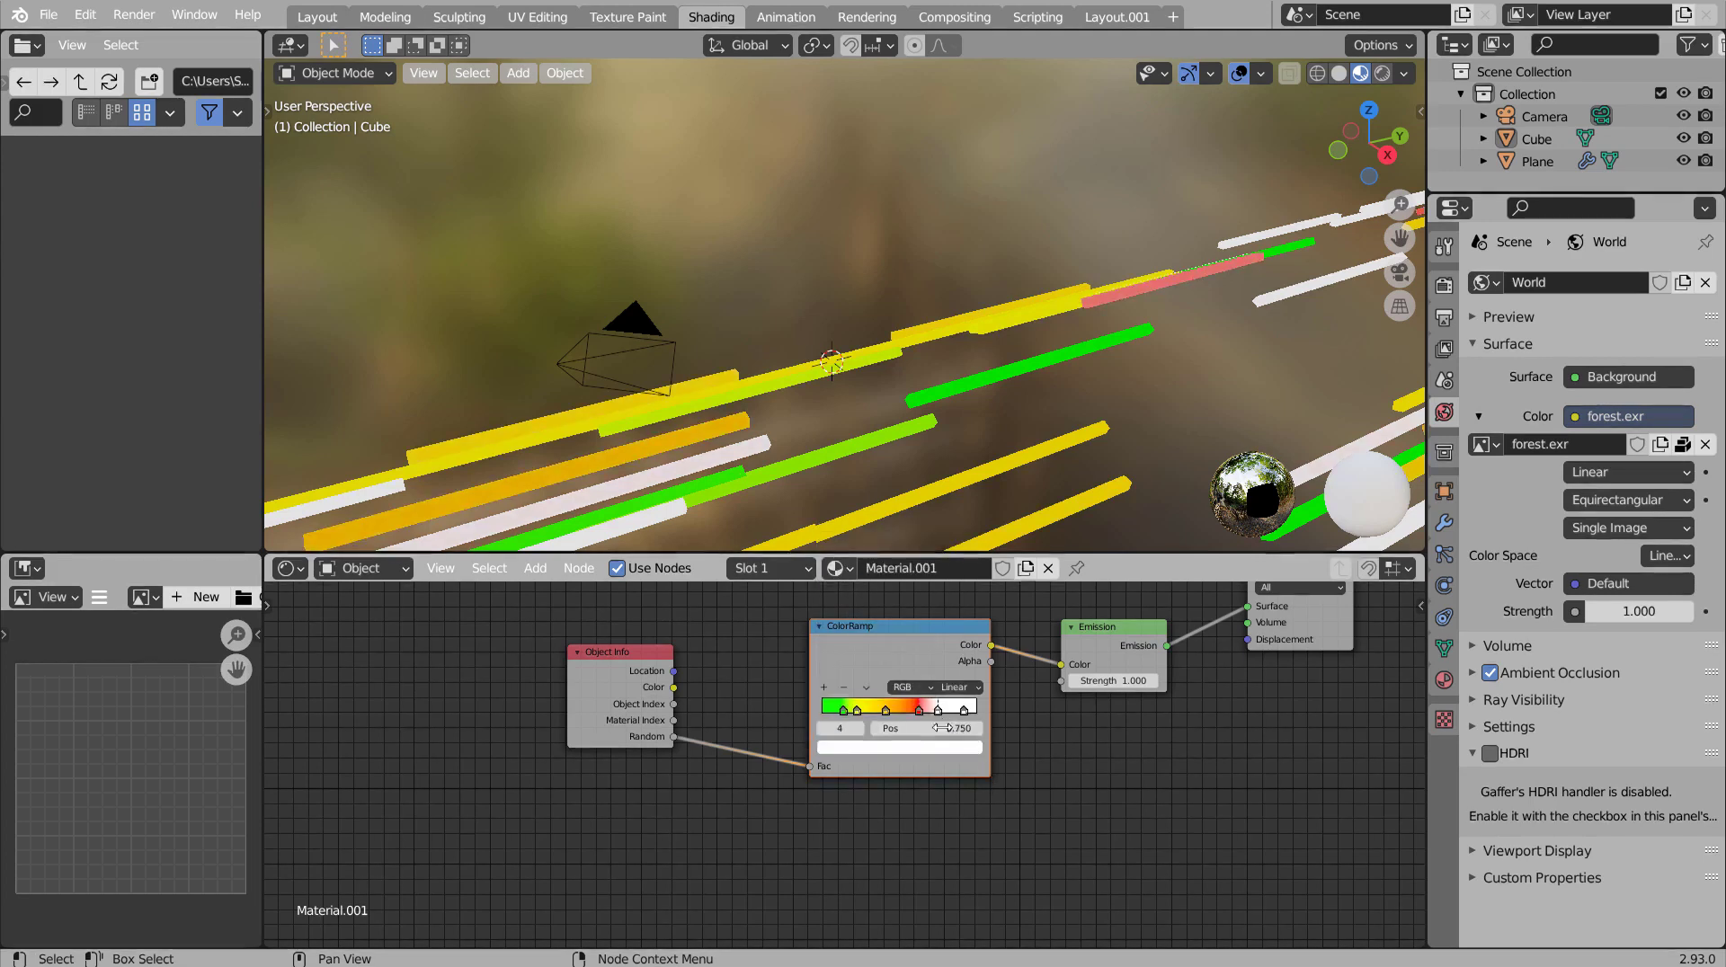
{"action": "left_click", "coordinate": [945, 749]}
{"action": "left_click", "coordinate": [924, 615]}
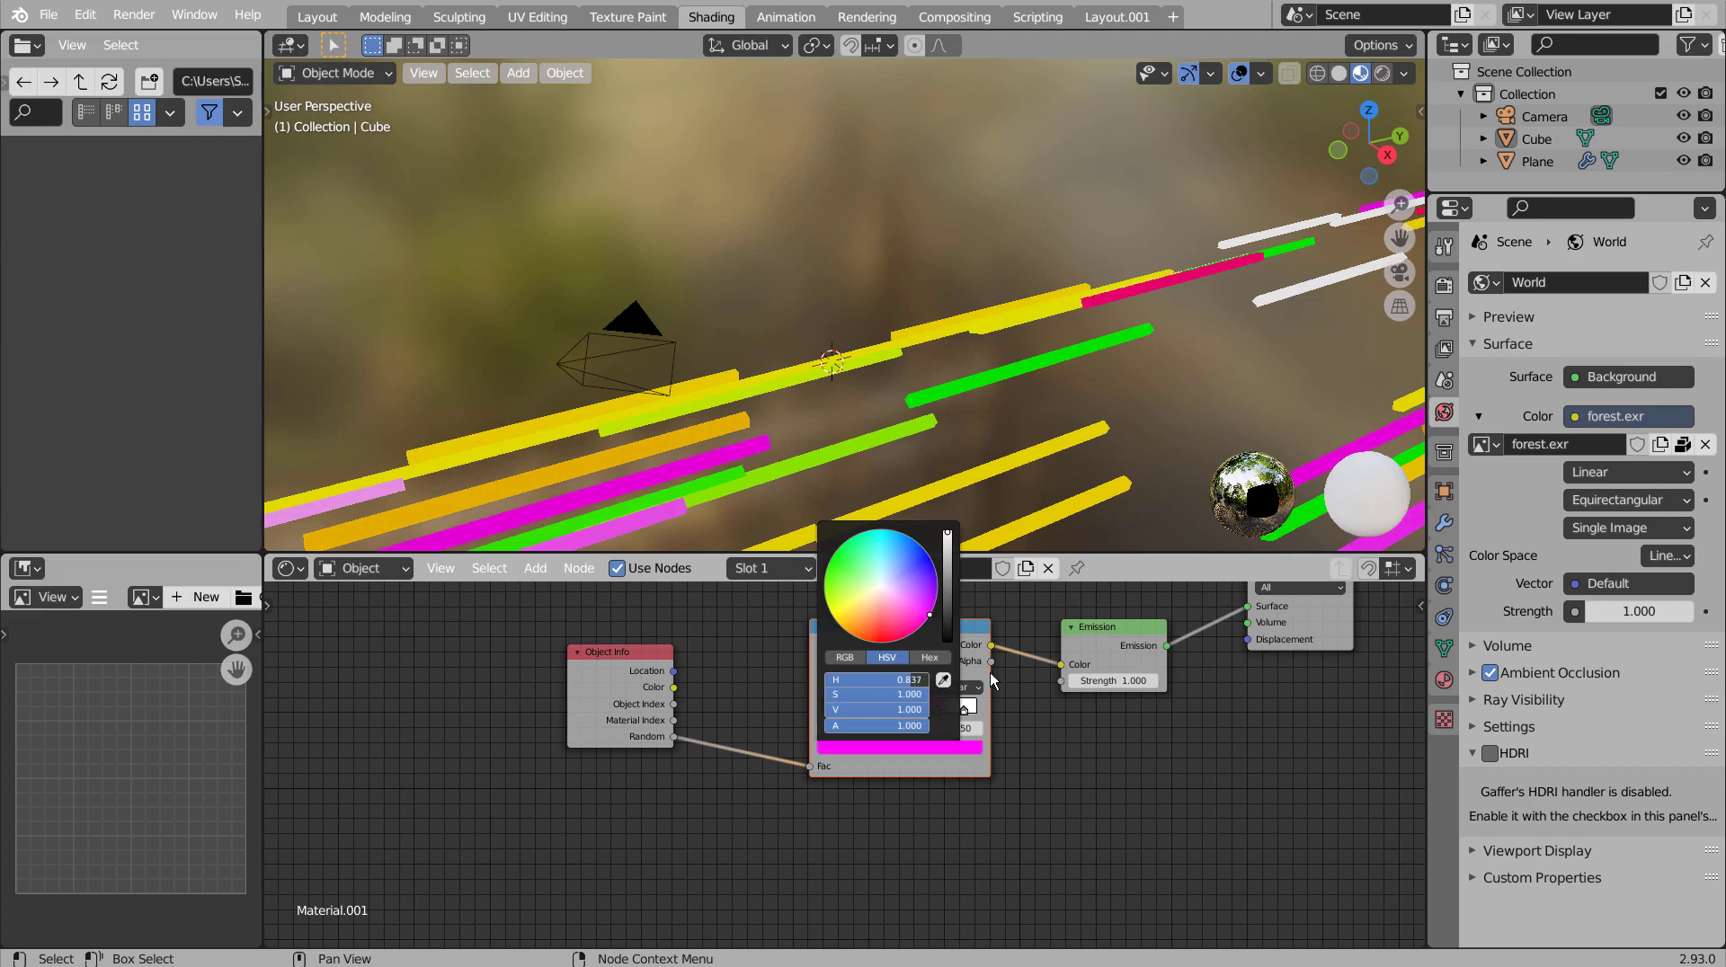
Step: Colour the ColorRamp's last stop blue and set the ramp's interpolation to Constant
{"action": "left_click", "coordinate": [963, 711]}
{"action": "left_click", "coordinate": [959, 747]}
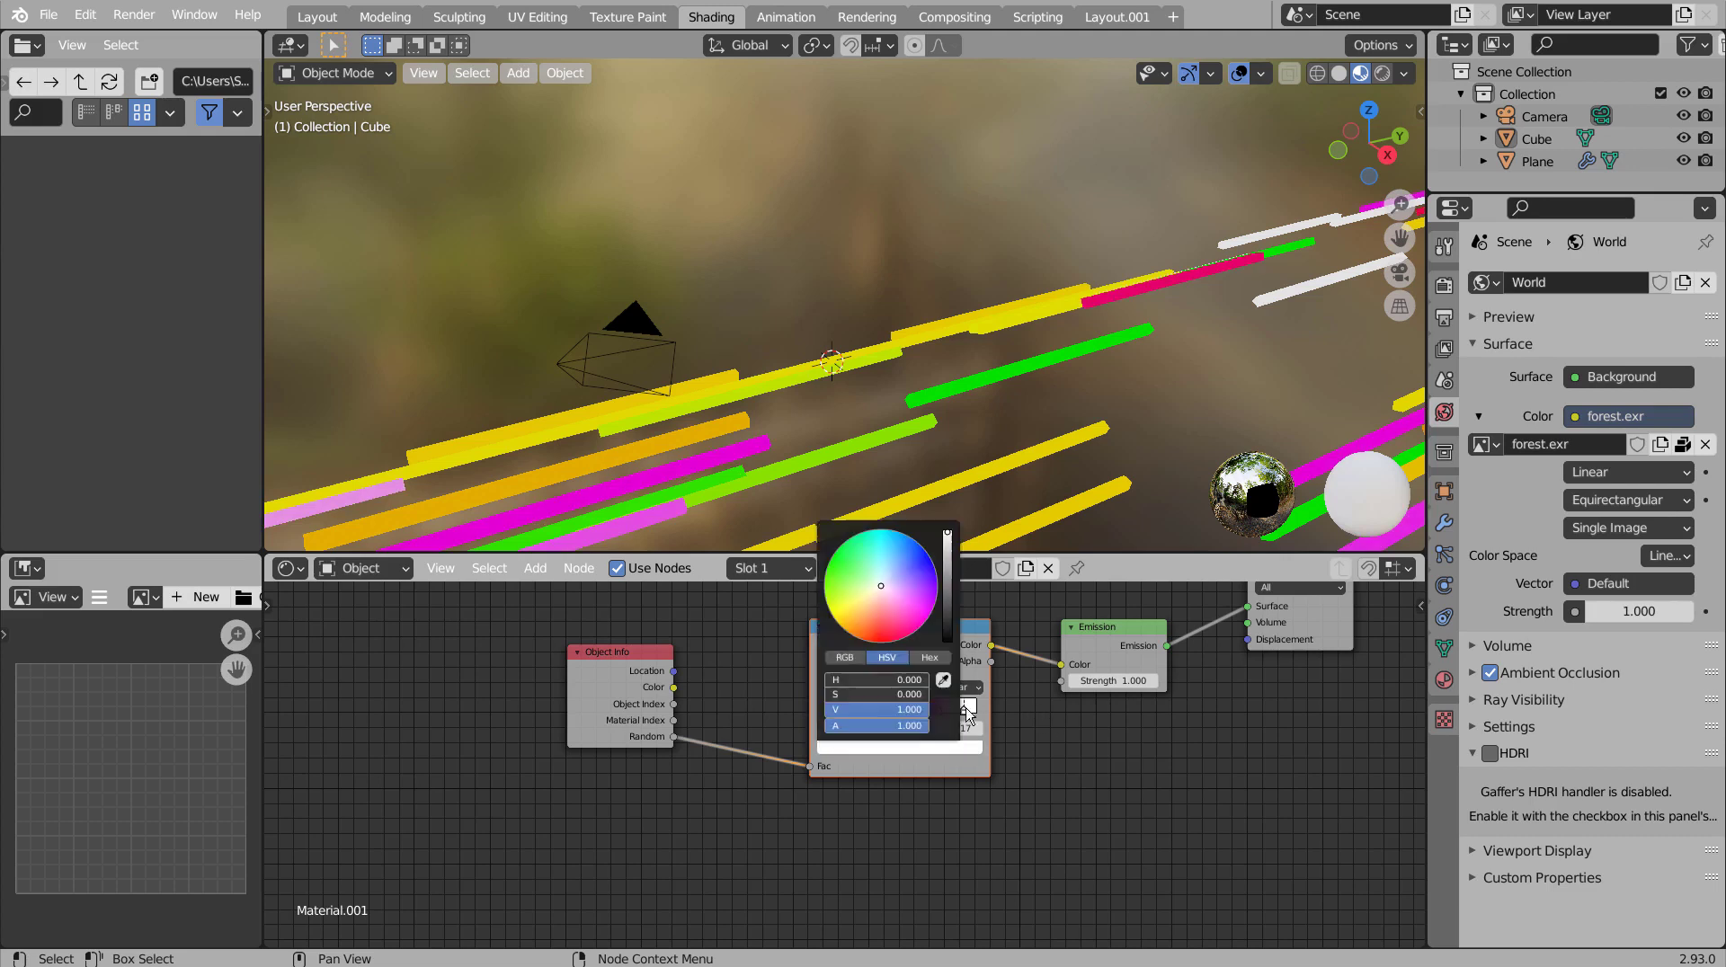
{"action": "left_click", "coordinate": [906, 564]}
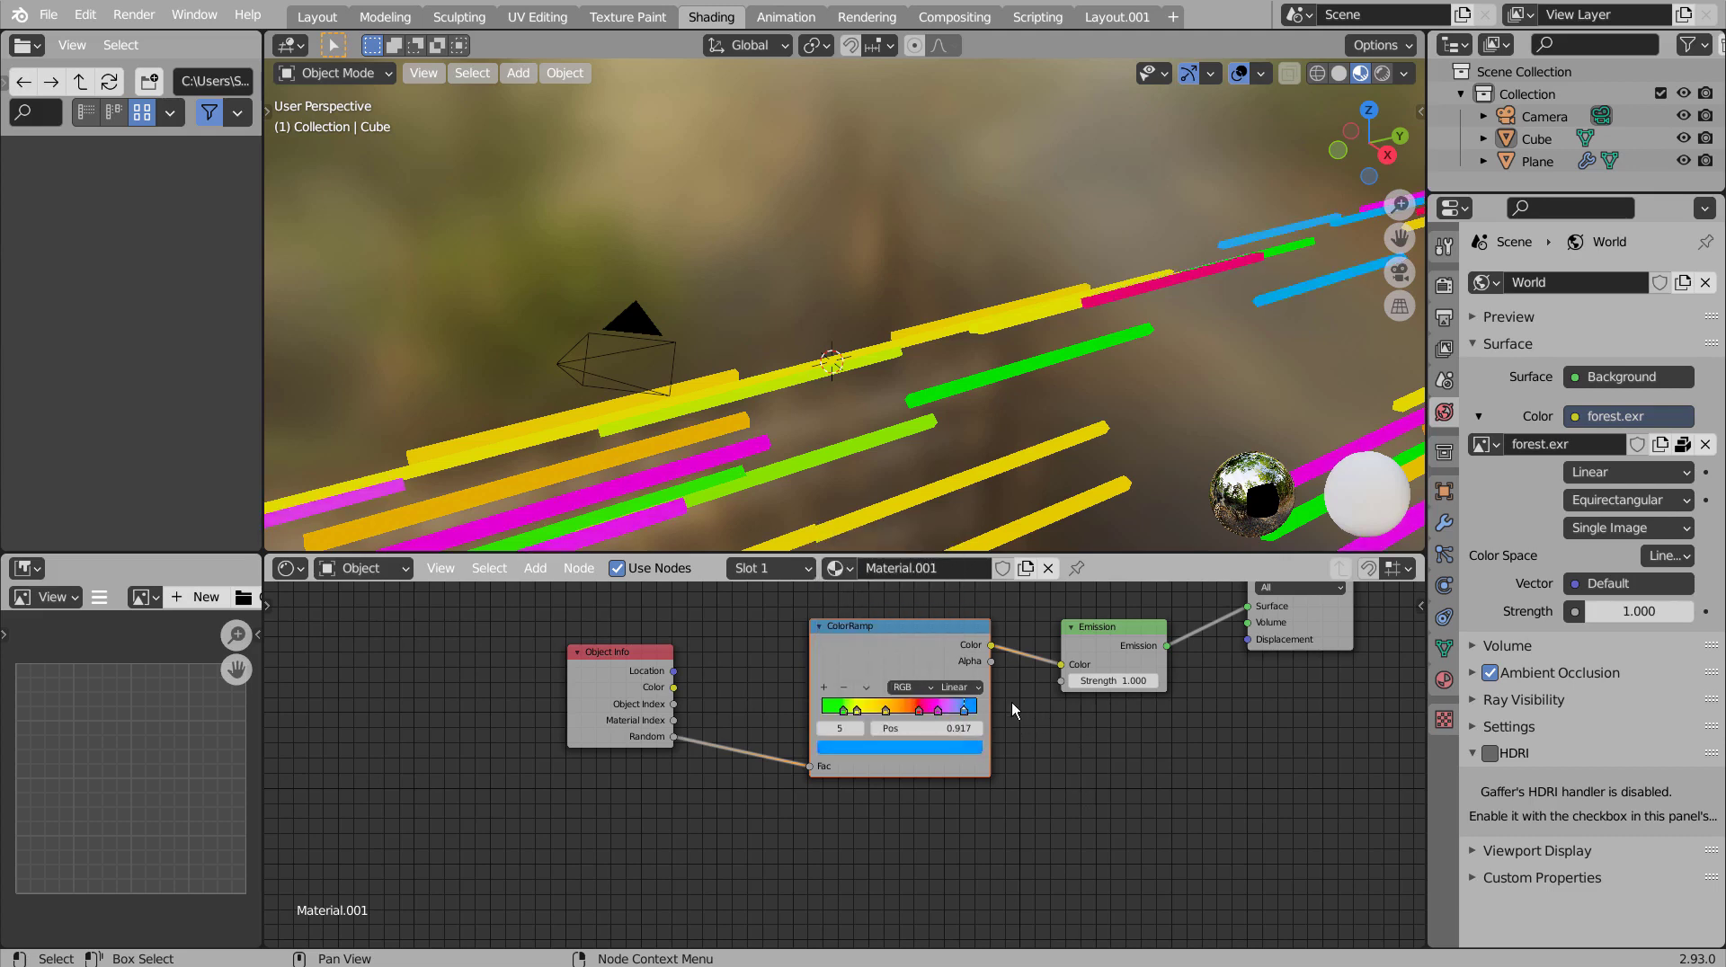
{"action": "left_click", "coordinate": [973, 688]}
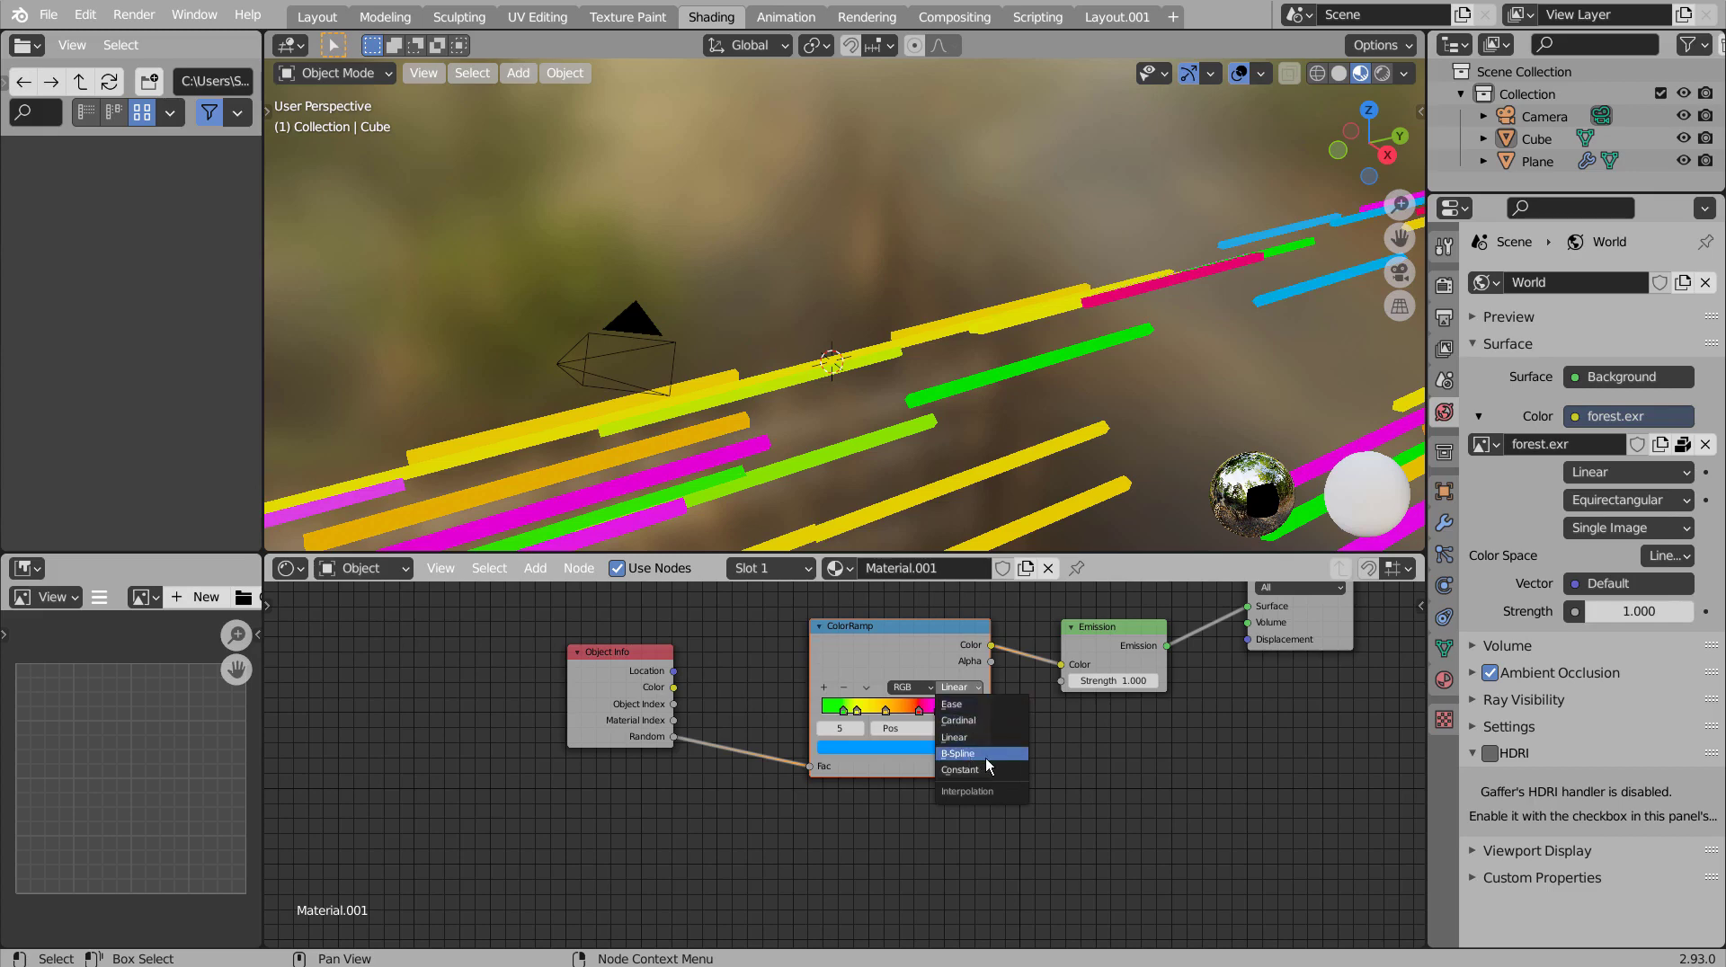
{"action": "left_click", "coordinate": [988, 767]}
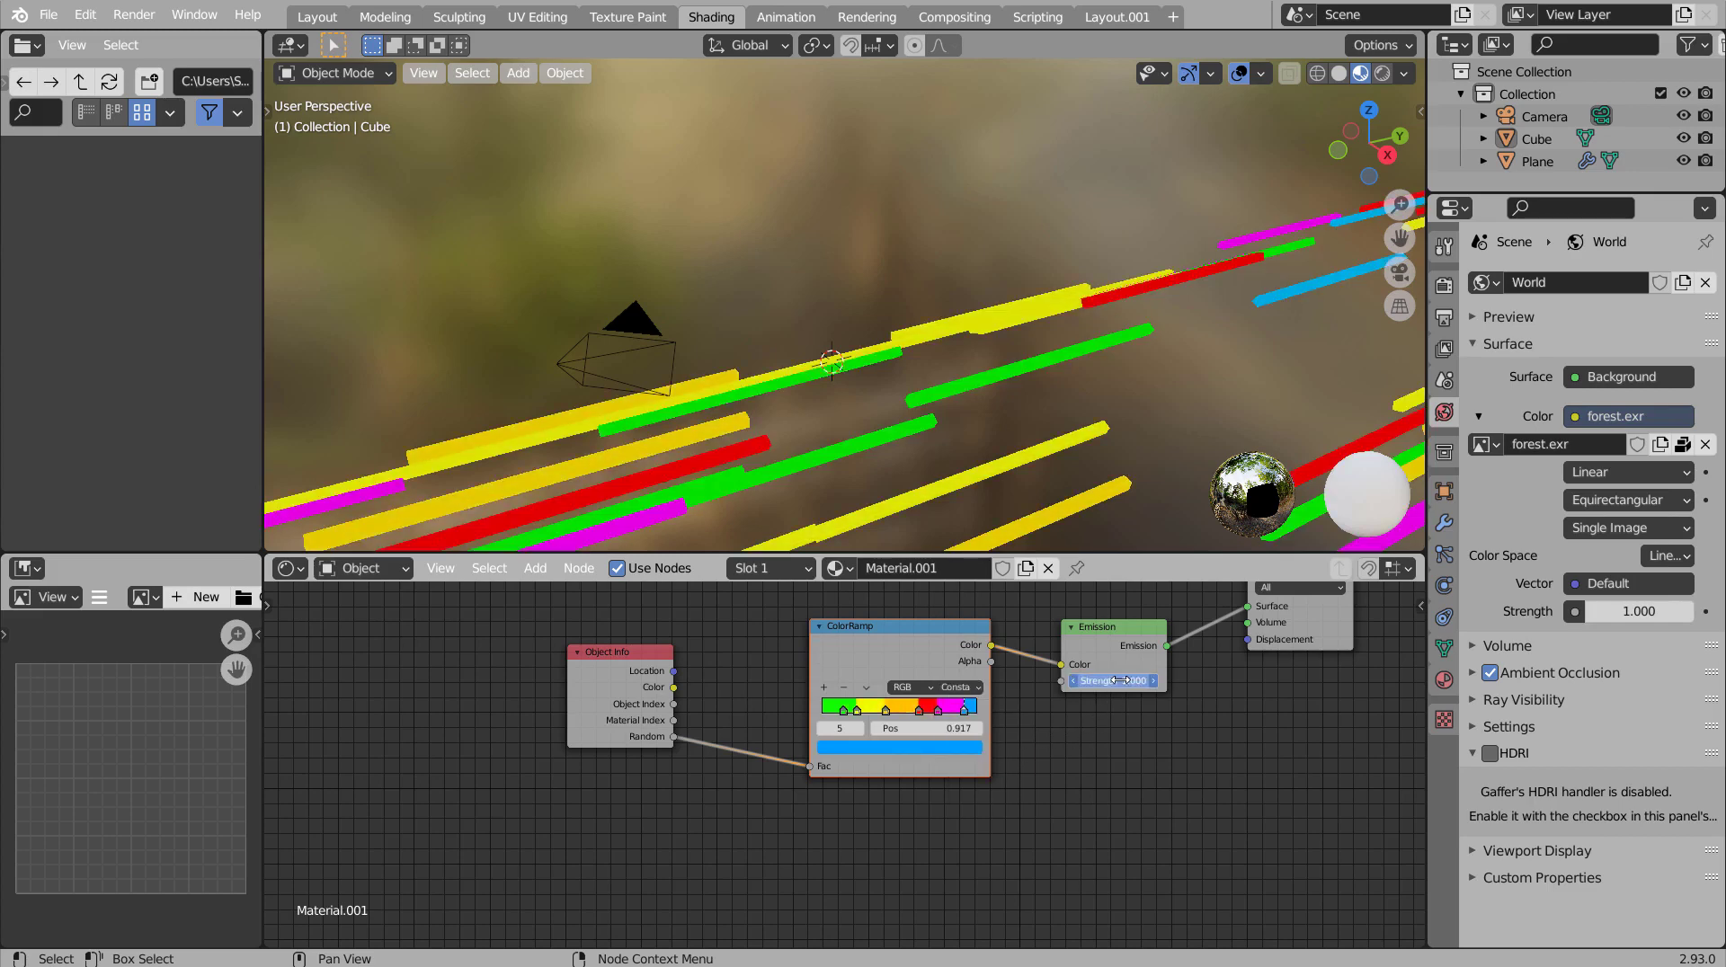
Step: Set the Emission node's strength to 10
{"action": "type", "text": "10"}
{"action": "key", "text": "Return"}
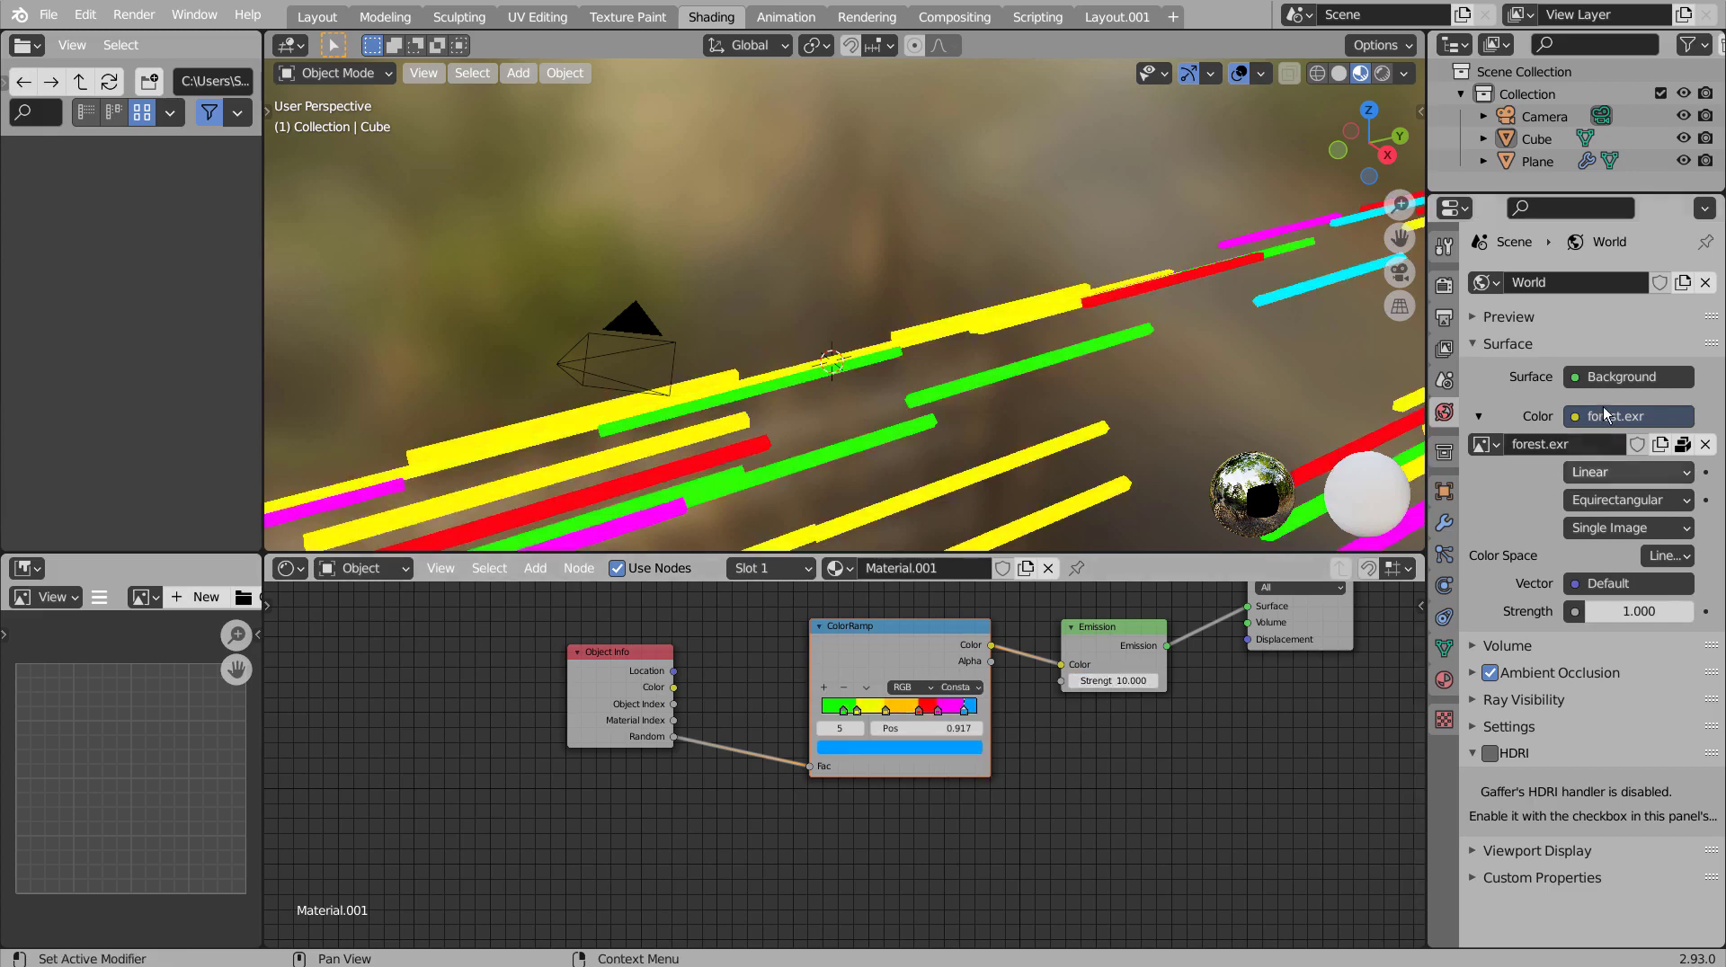
Step: Change the render engine to Eevee and enable Bloom so the rods glow
{"action": "left_click", "coordinate": [1443, 286]}
{"action": "left_click", "coordinate": [1617, 282]}
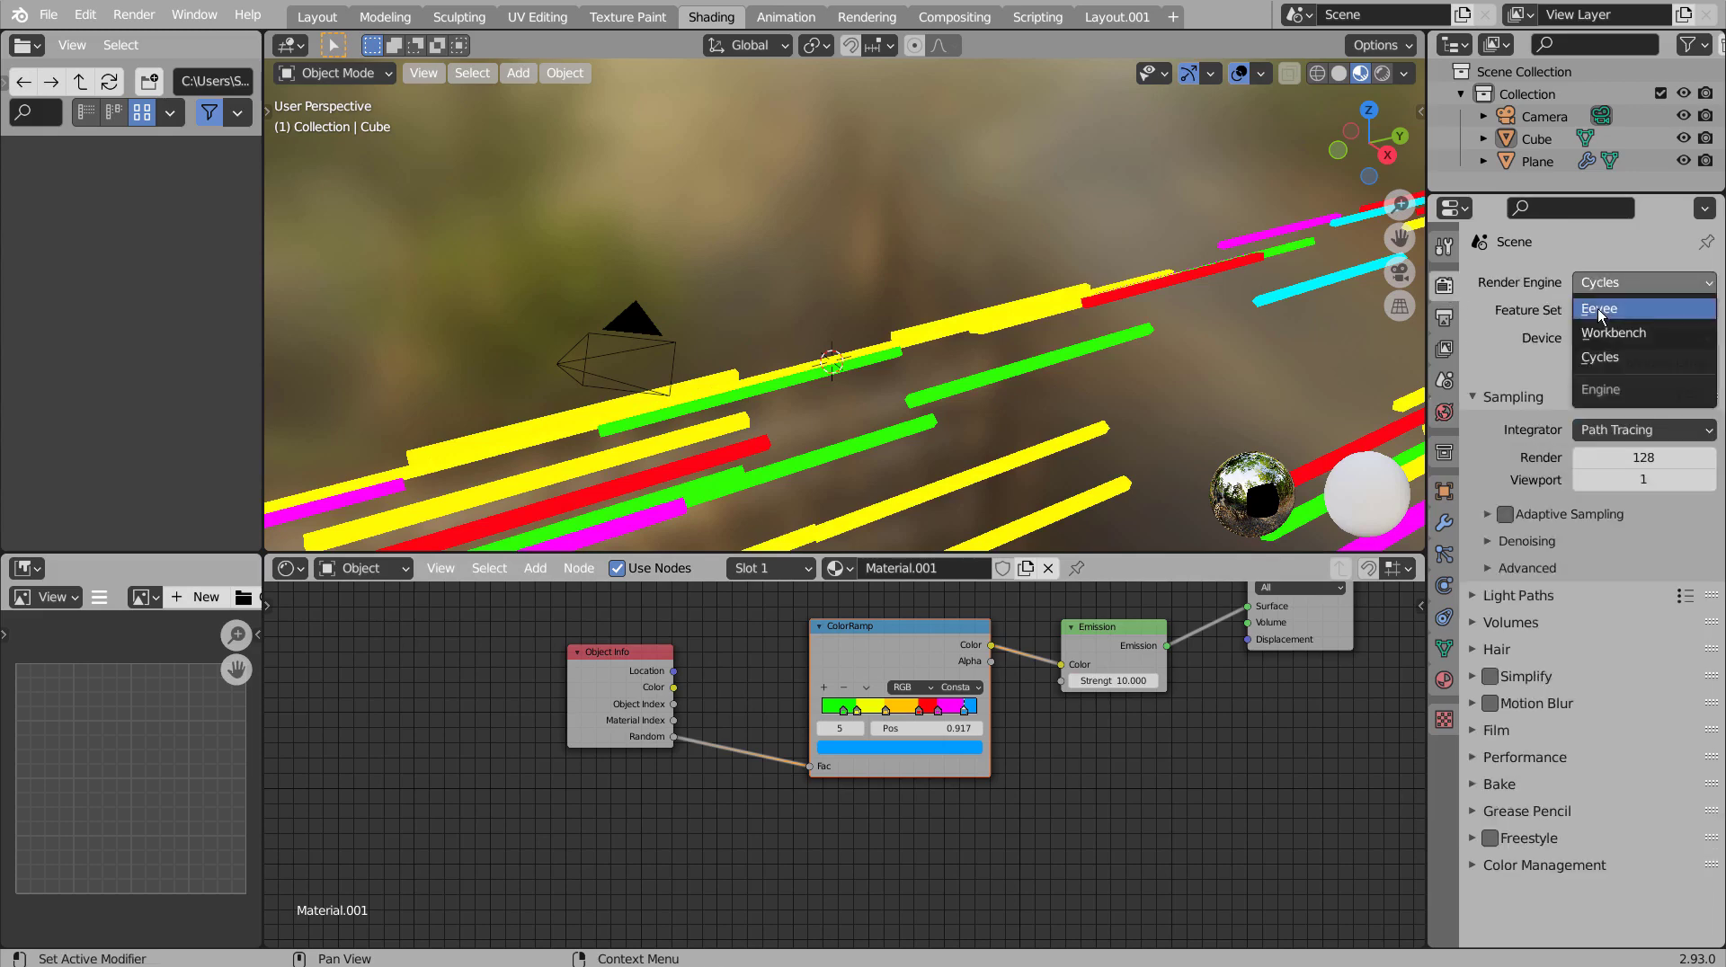
{"action": "left_click", "coordinate": [1609, 305]}
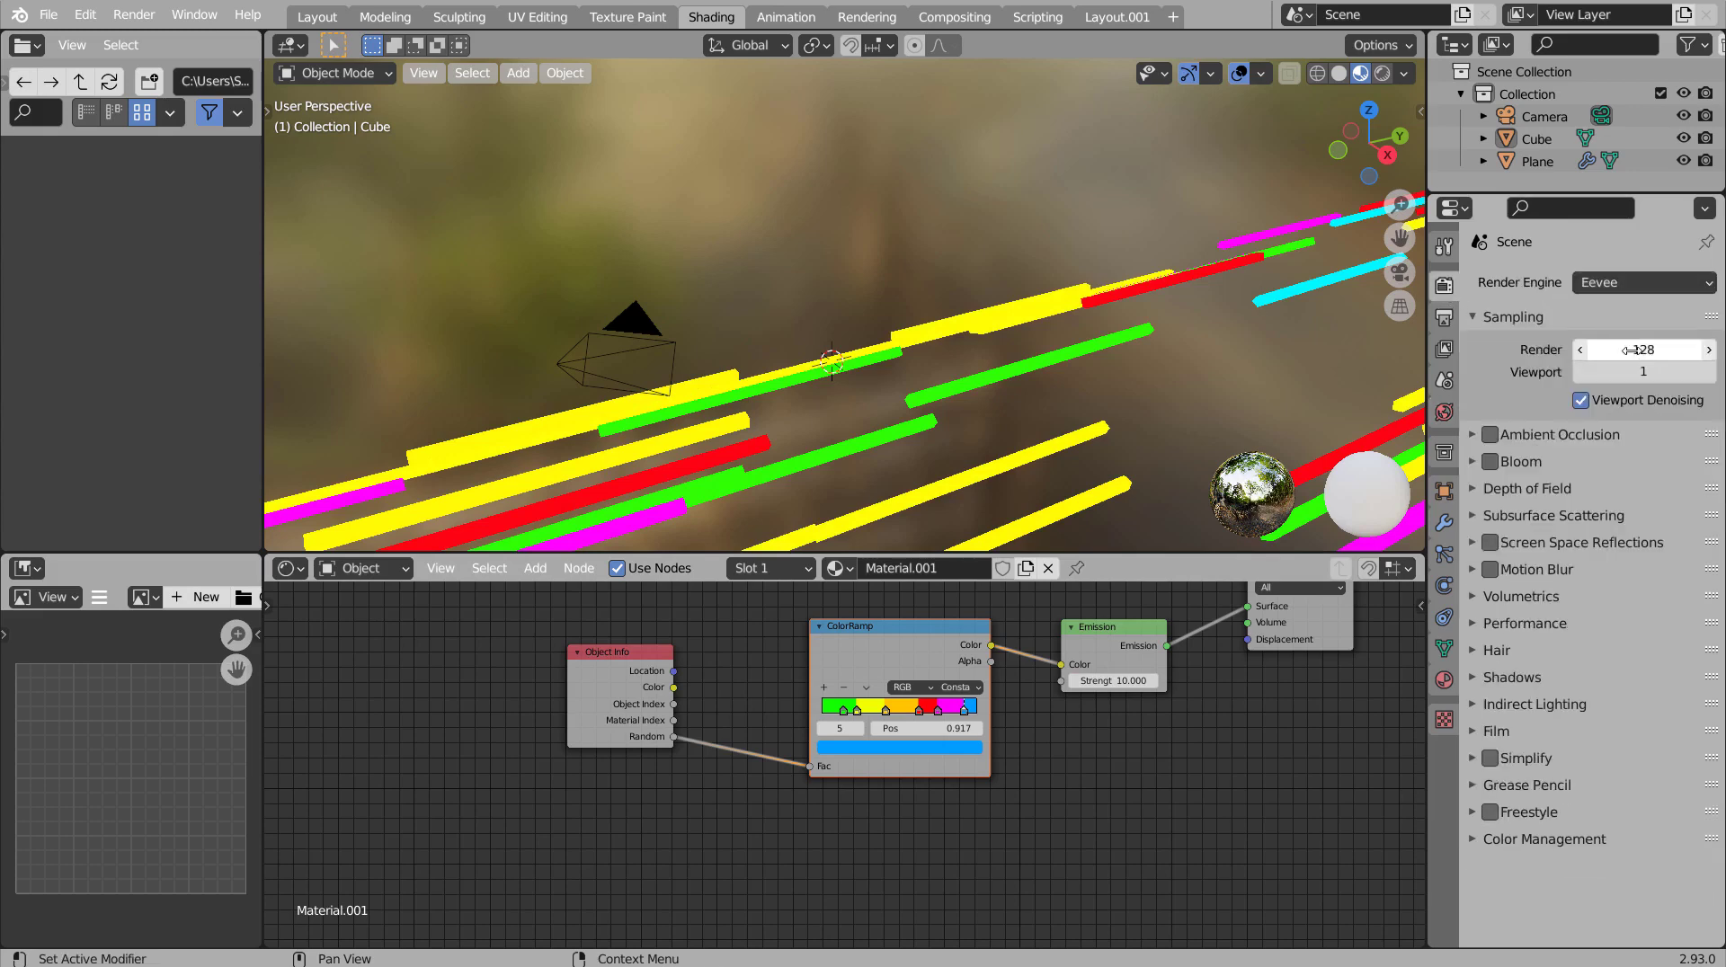
{"action": "left_click", "coordinate": [1524, 462]}
{"action": "left_click", "coordinate": [1523, 462]}
{"action": "left_click", "coordinate": [1489, 461]}
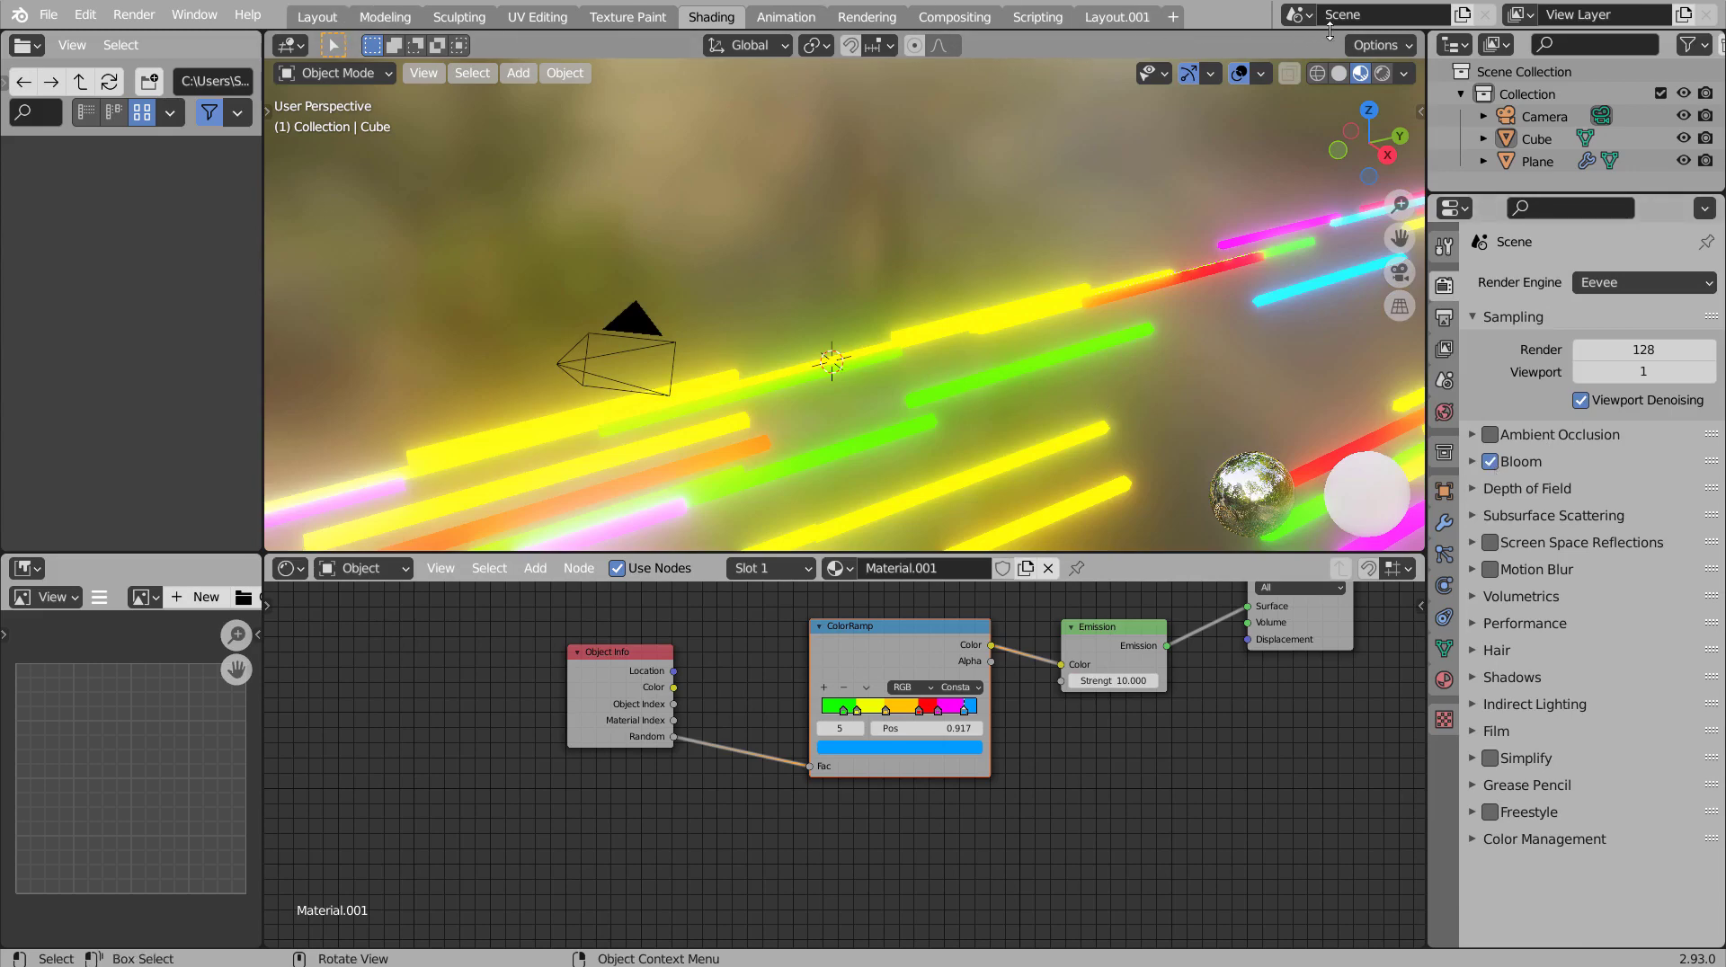
Step: Display the 3D viewport in Rendered shading and save the blend file
{"action": "left_click", "coordinate": [1383, 73]}
{"action": "key", "text": "ctrl+s"}
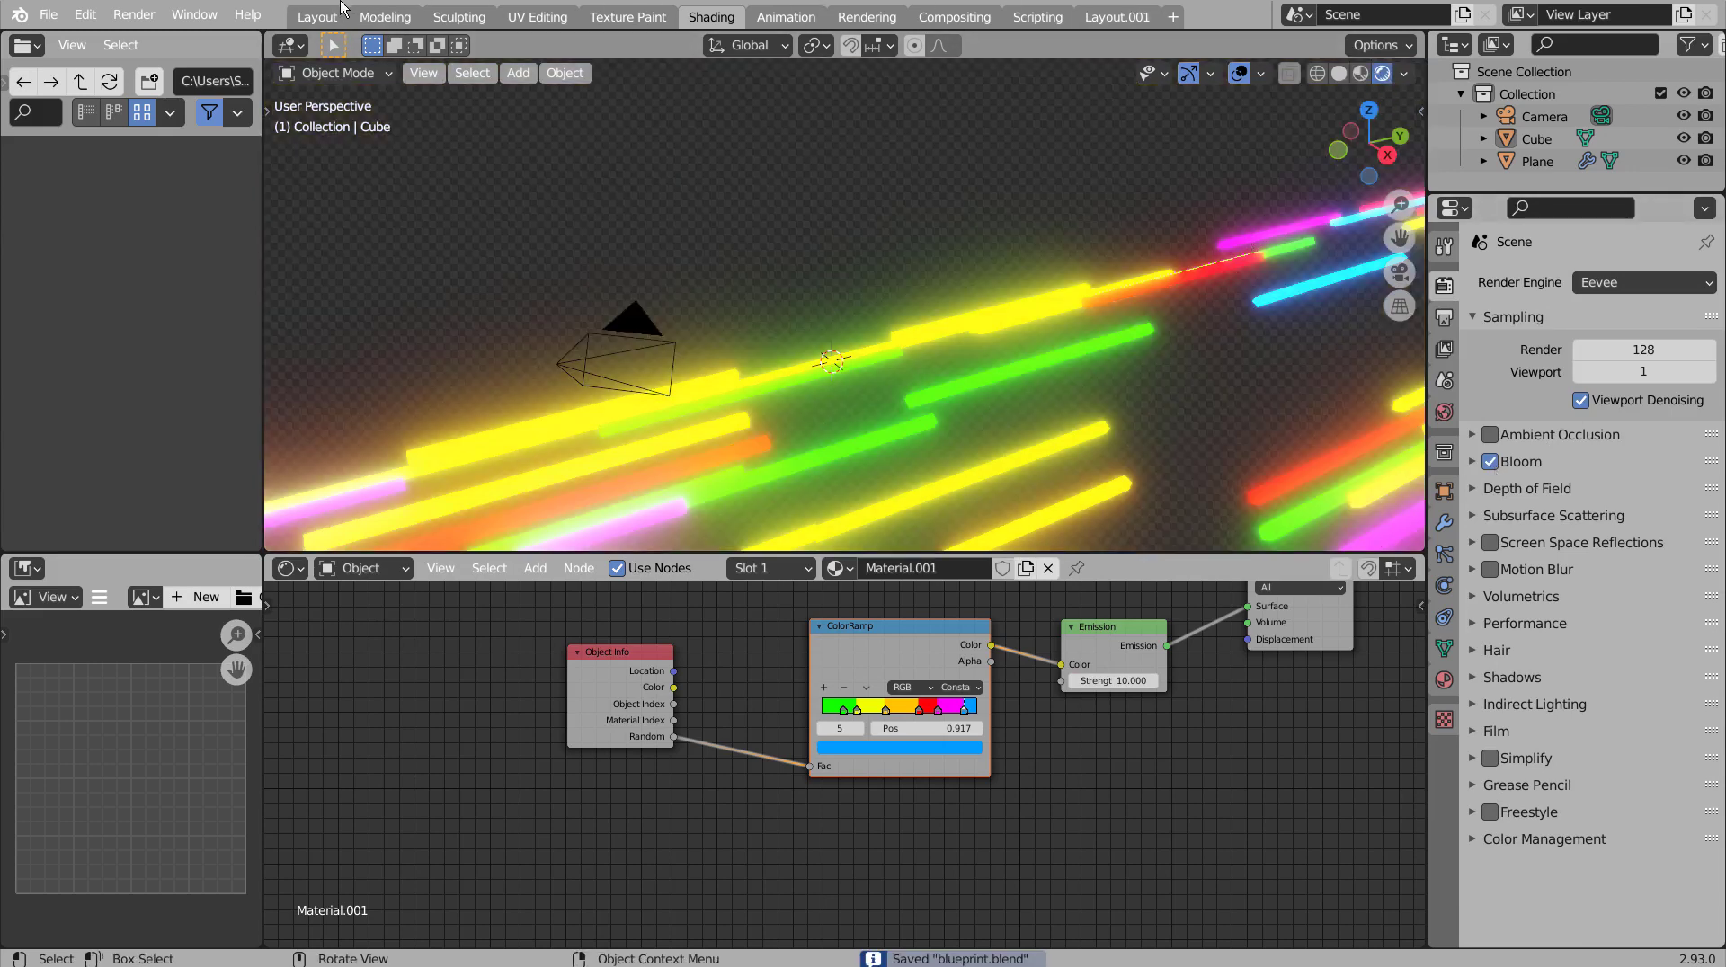
Step: Switch to the Layout workspace and show the light streaks there in Rendered shading from a lower side angle
{"action": "left_click", "coordinate": [340, 11]}
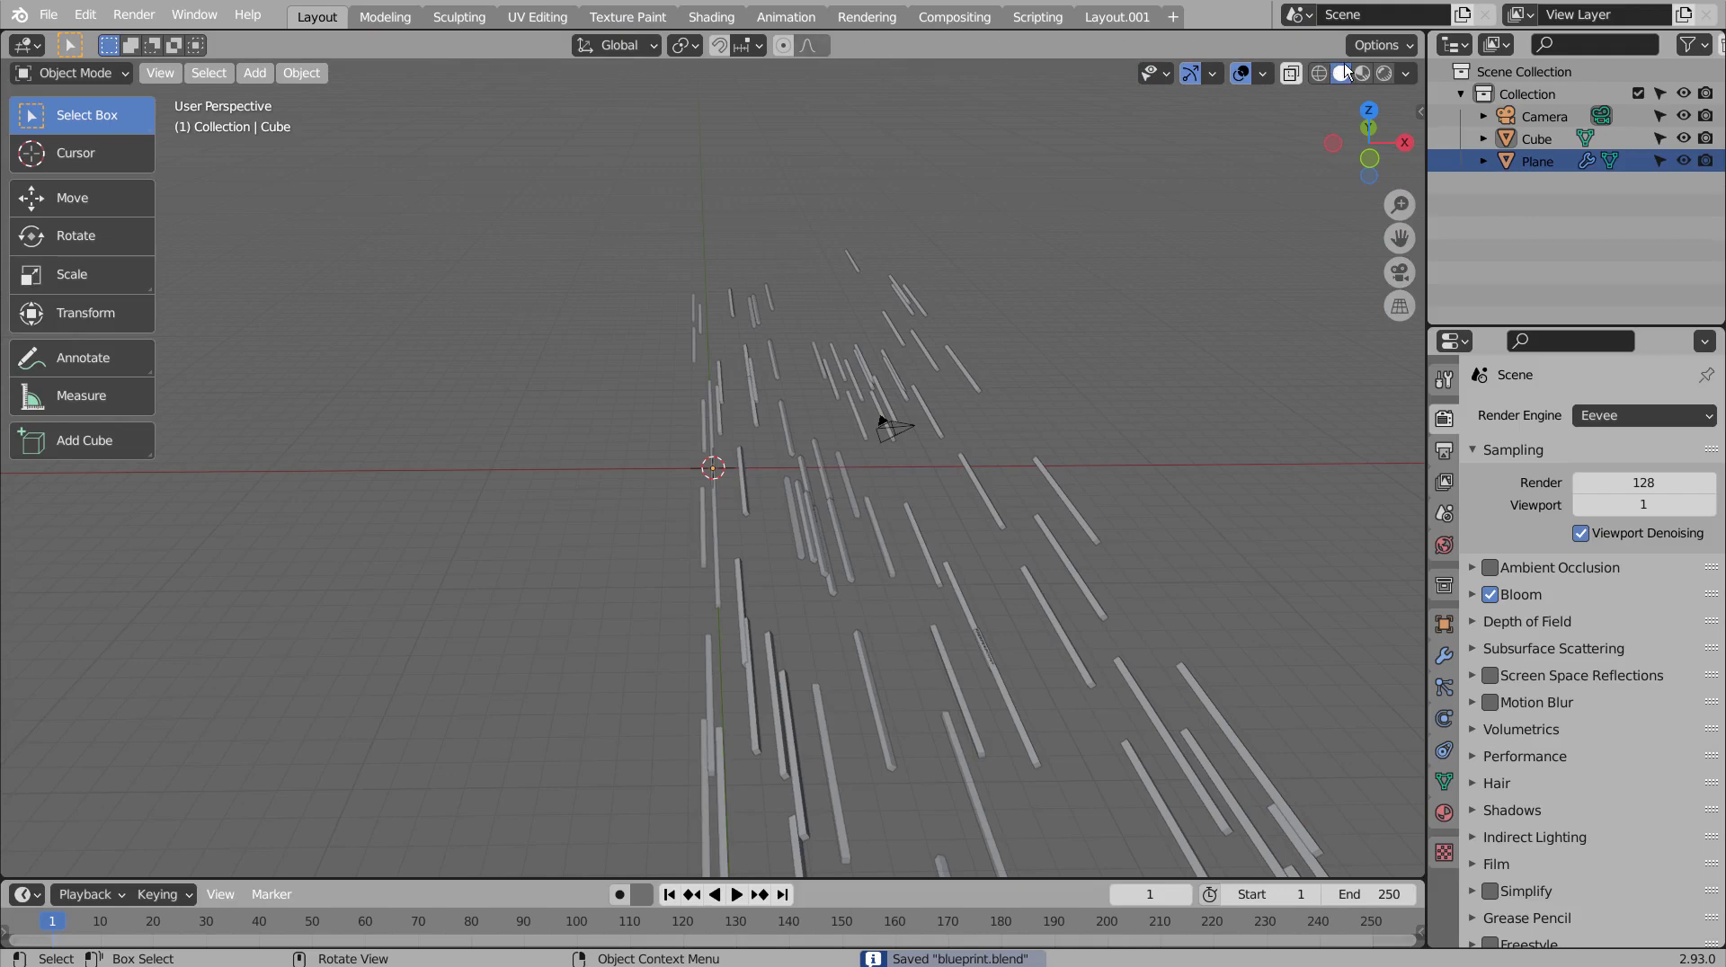
{"action": "left_click", "coordinate": [1382, 73]}
{"action": "middle_click_drag", "start_coordinate": [1260, 423], "coordinate": [1200, 333]}
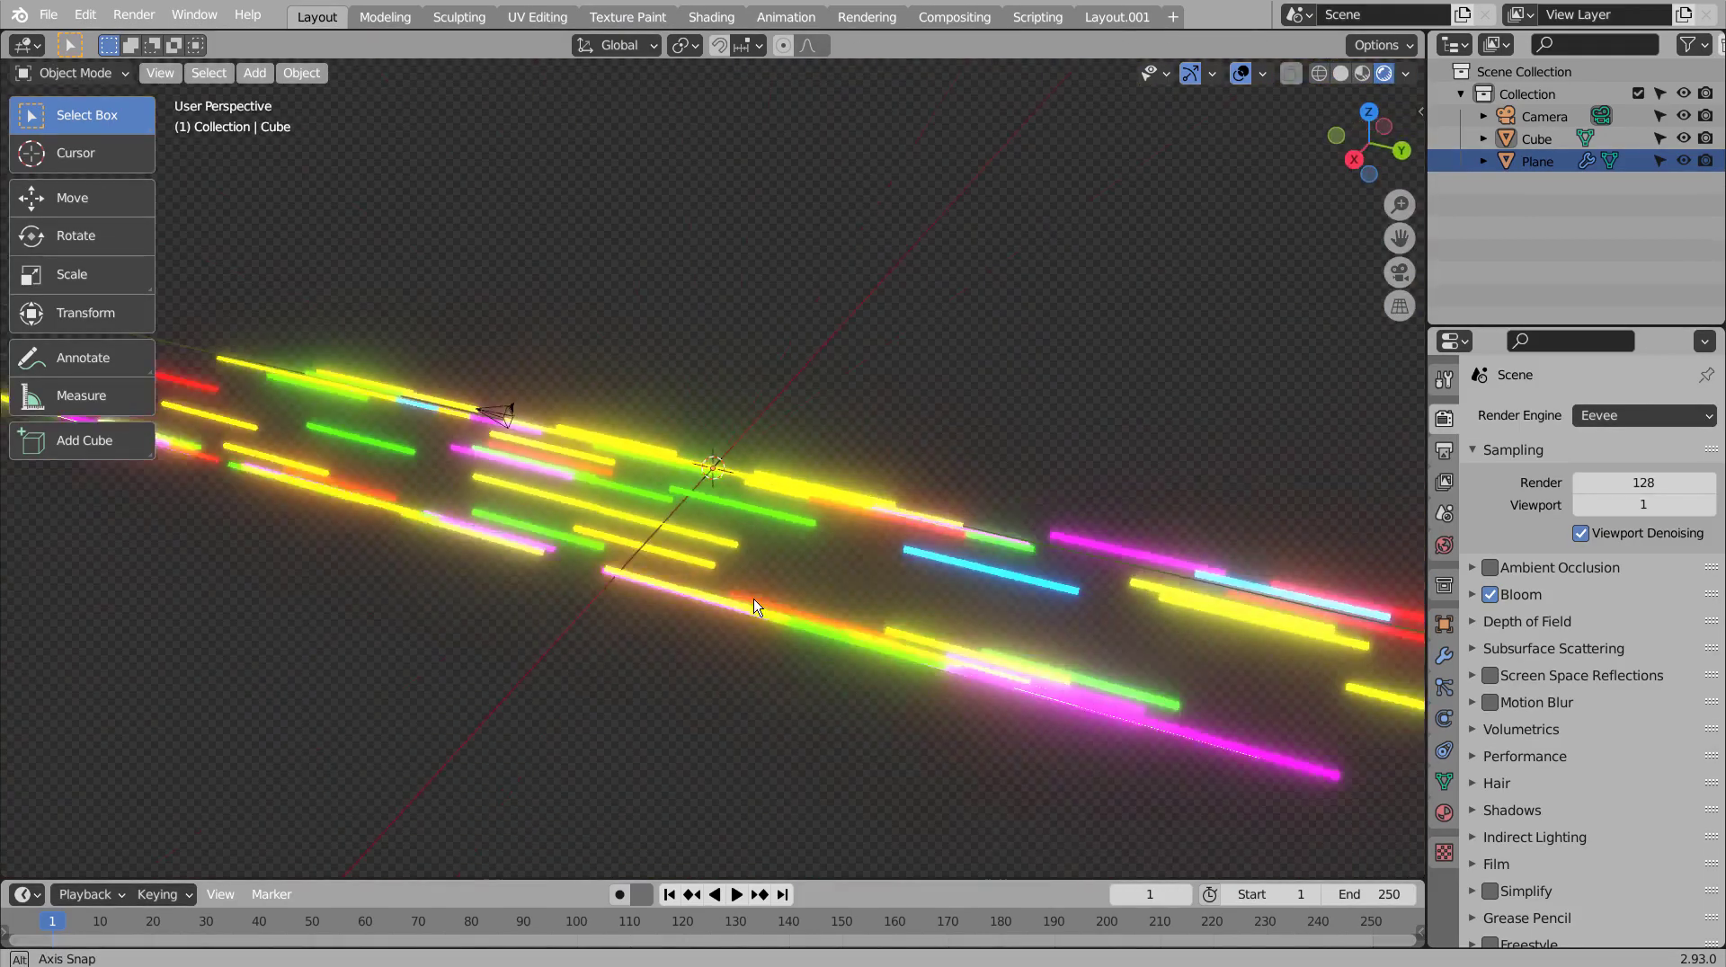